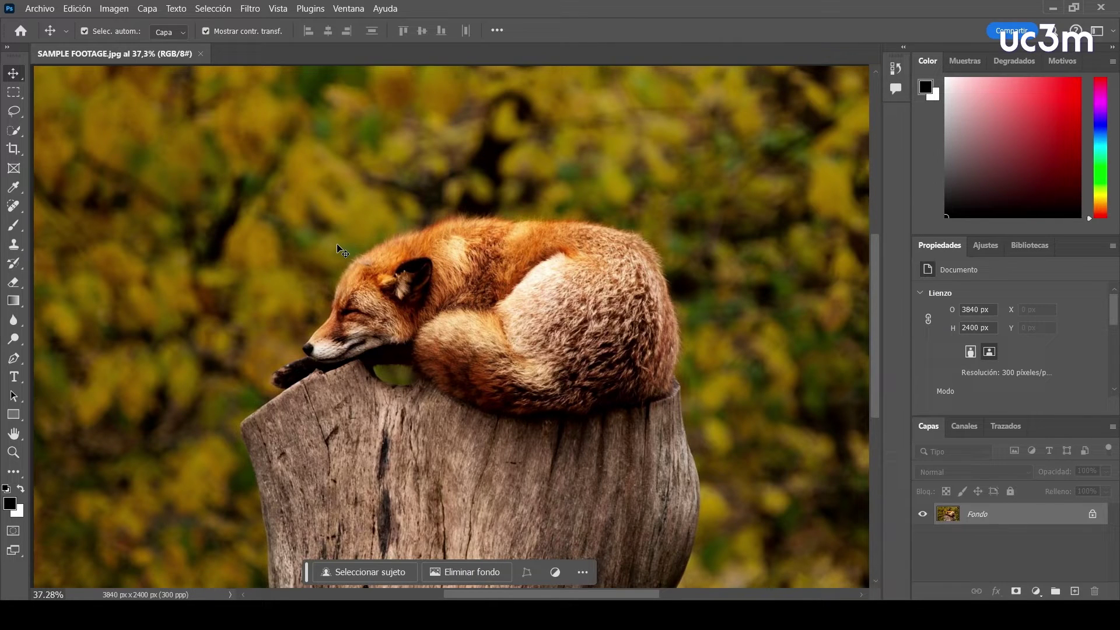
# Step: Select the fox and stump with the Quick Selection tool's Seleccionar sujeto
pyautogui.click(36, 10)
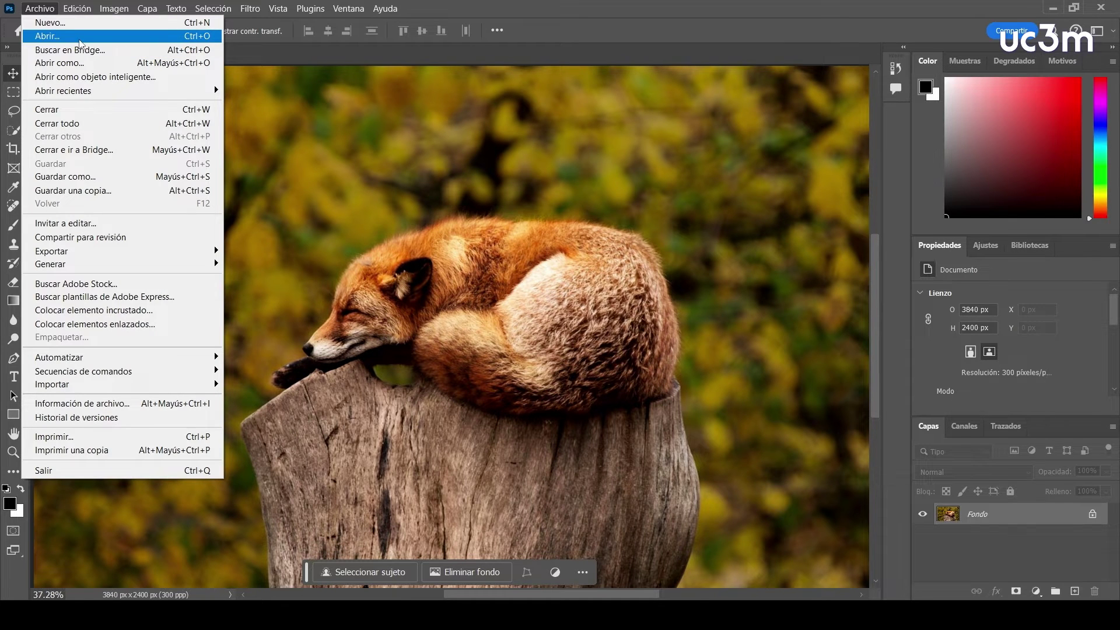
pyautogui.click(450, 194)
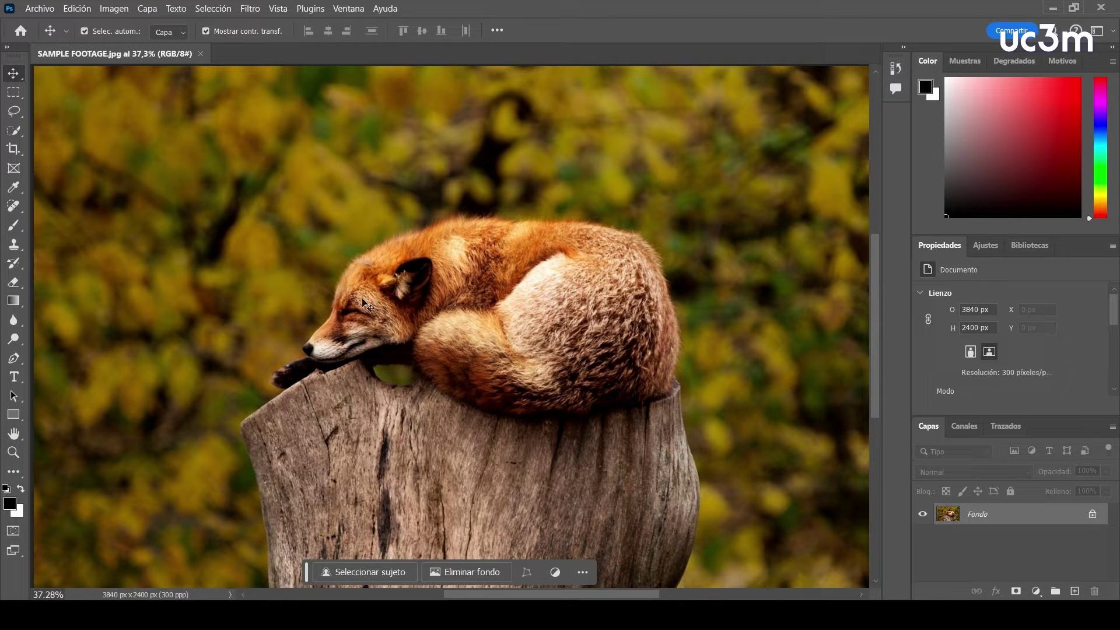
pyautogui.click(18, 131)
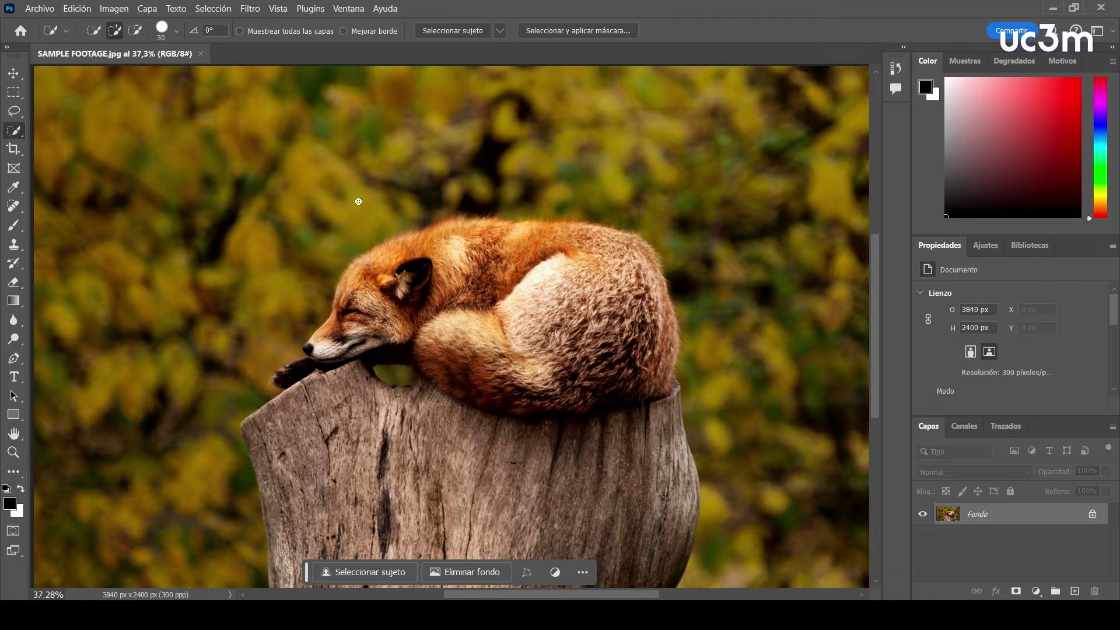
pyautogui.click(364, 571)
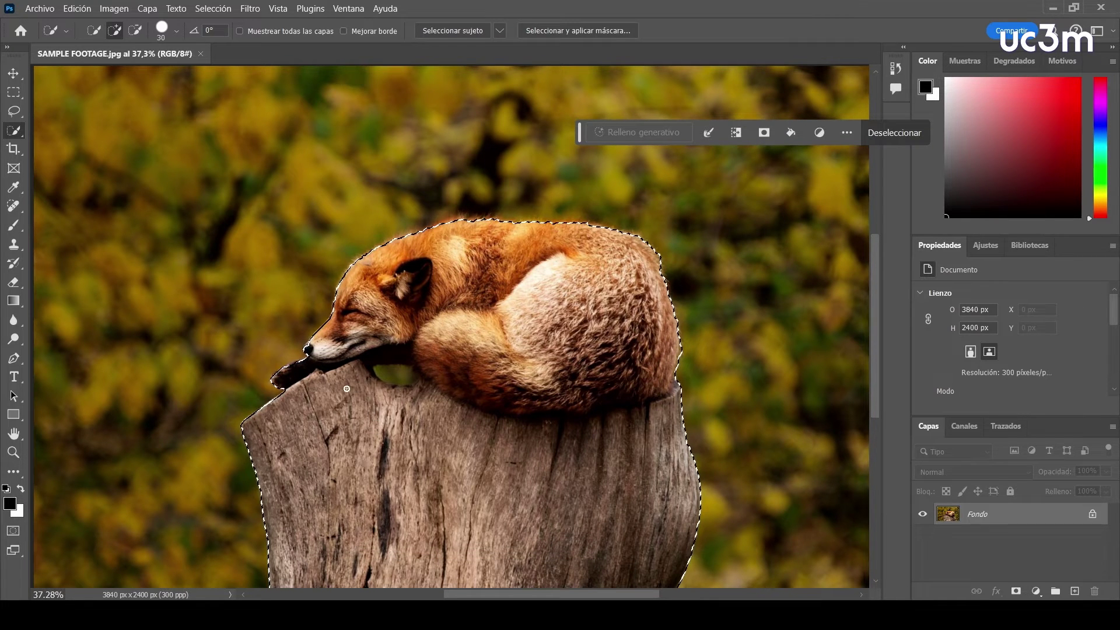
pyautogui.scroll(5, 346, 389)
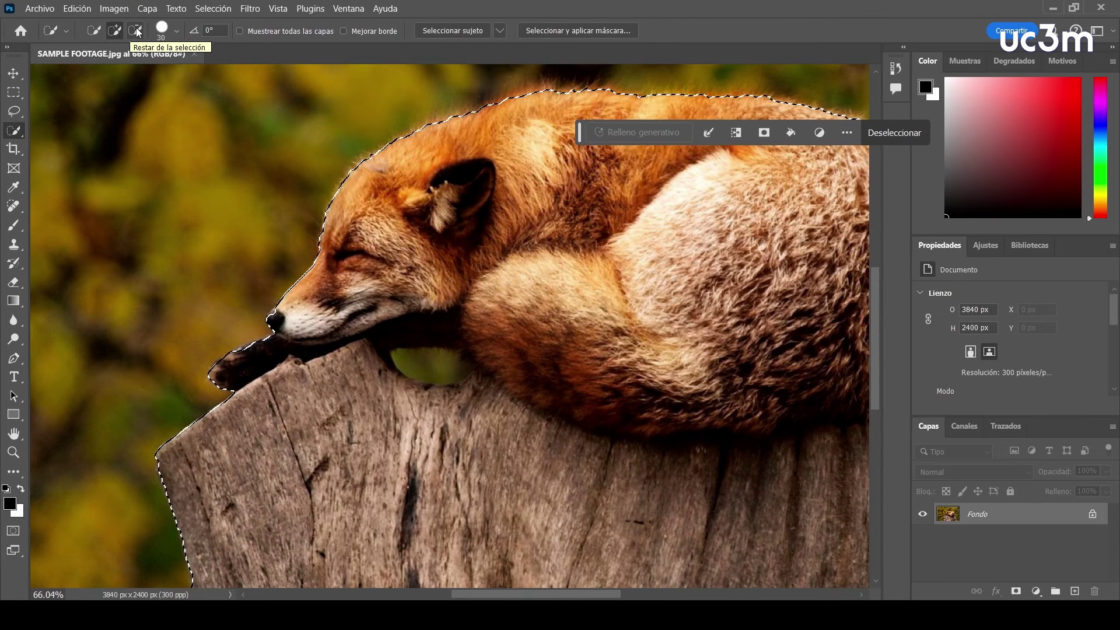
# Step: Subtract the green gap under the fox's chin from the selection, keeping the stump edge
pyautogui.click(137, 31)
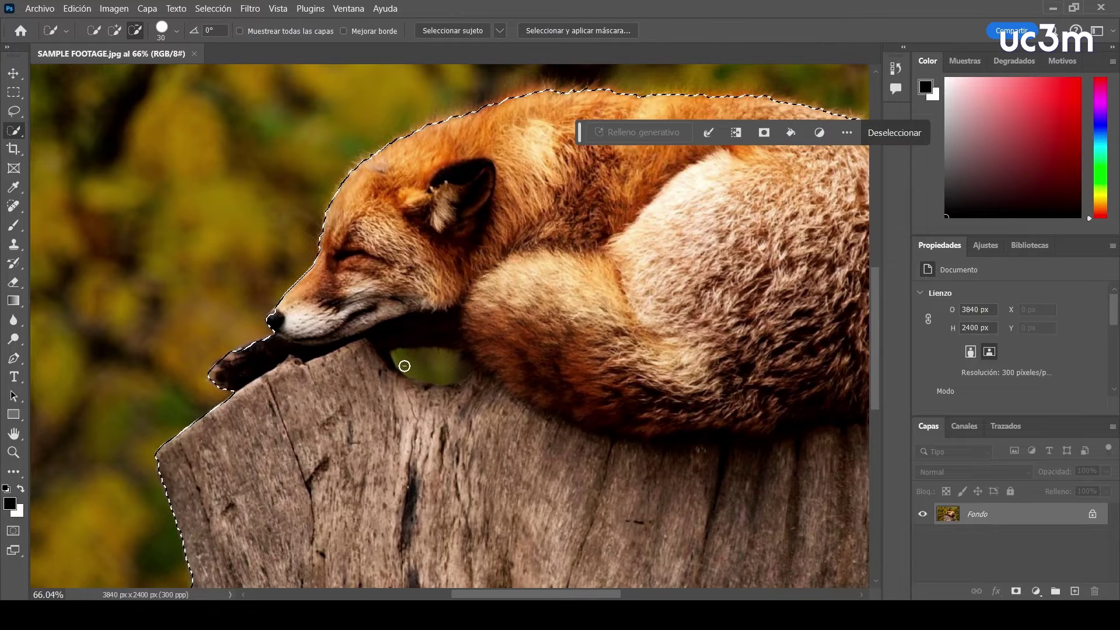
pyautogui.moveTo(395, 355); pyautogui.dragTo(460, 370)
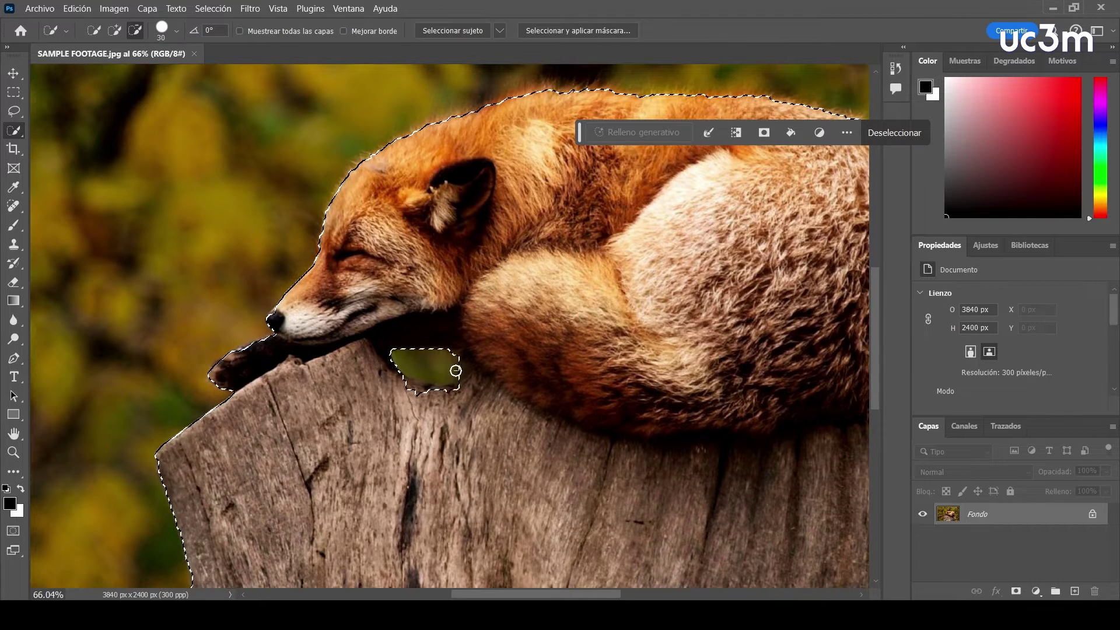
pyautogui.scroll(1, 423, 409)
pyautogui.scroll(3, 402, 385)
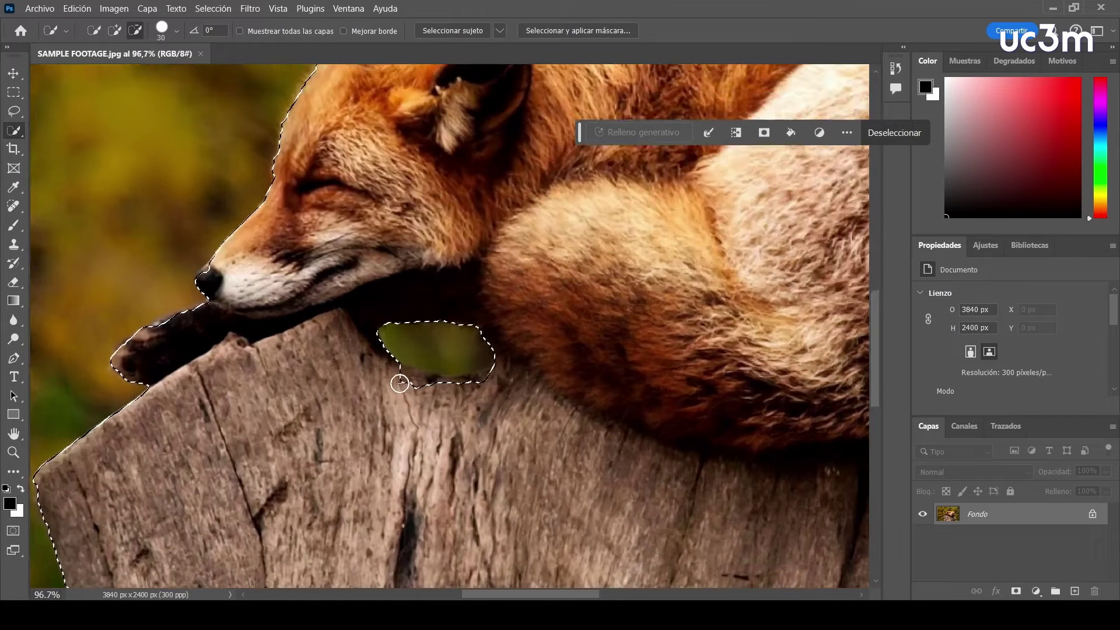
pyautogui.moveTo(408, 375)
pyautogui.mouseDown()
pyautogui.moveTo(498, 378)
pyautogui.moveTo(507, 368)
pyautogui.mouseUp()
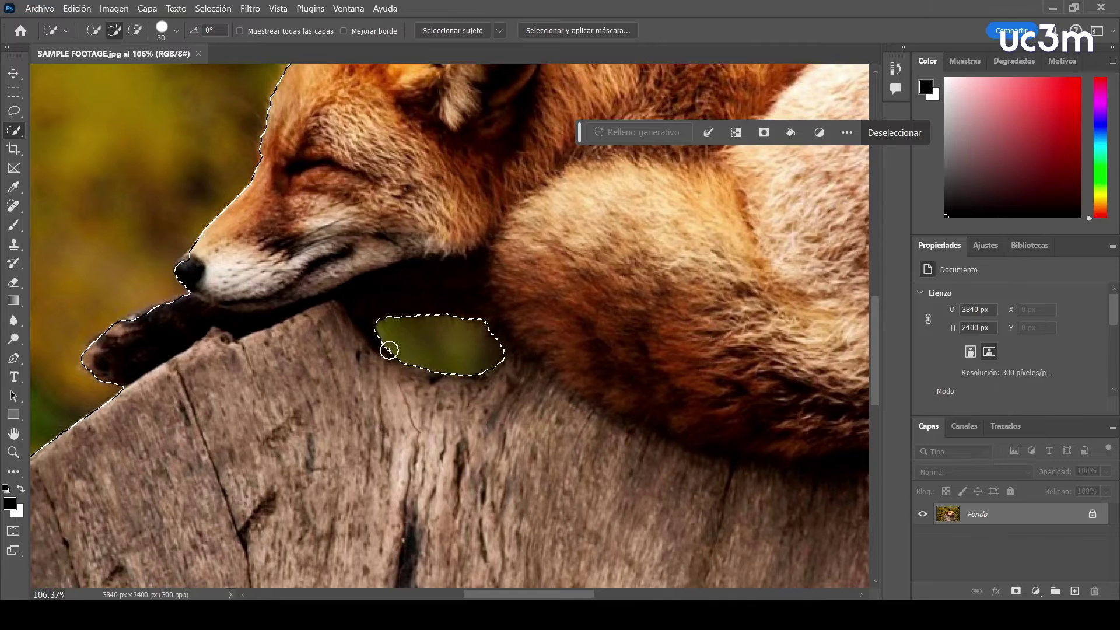
pyautogui.scroll(-8, 466, 368)
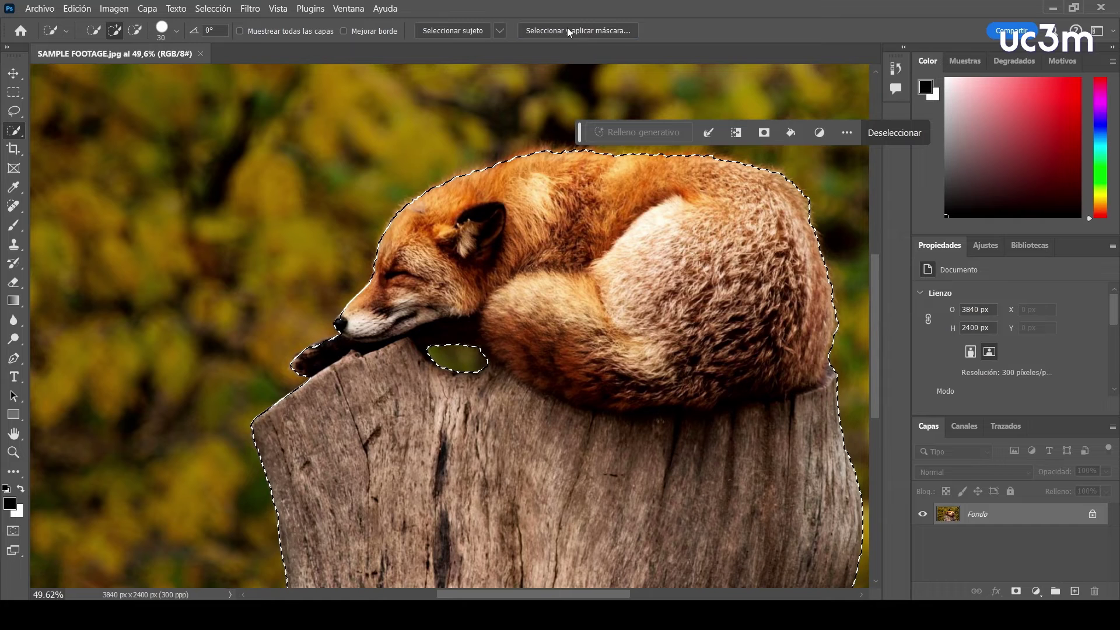
# Step: In Seleccionar y aplicar máscara, refine the fox's fur edges with Perfeccionar cabello
pyautogui.click(569, 32)
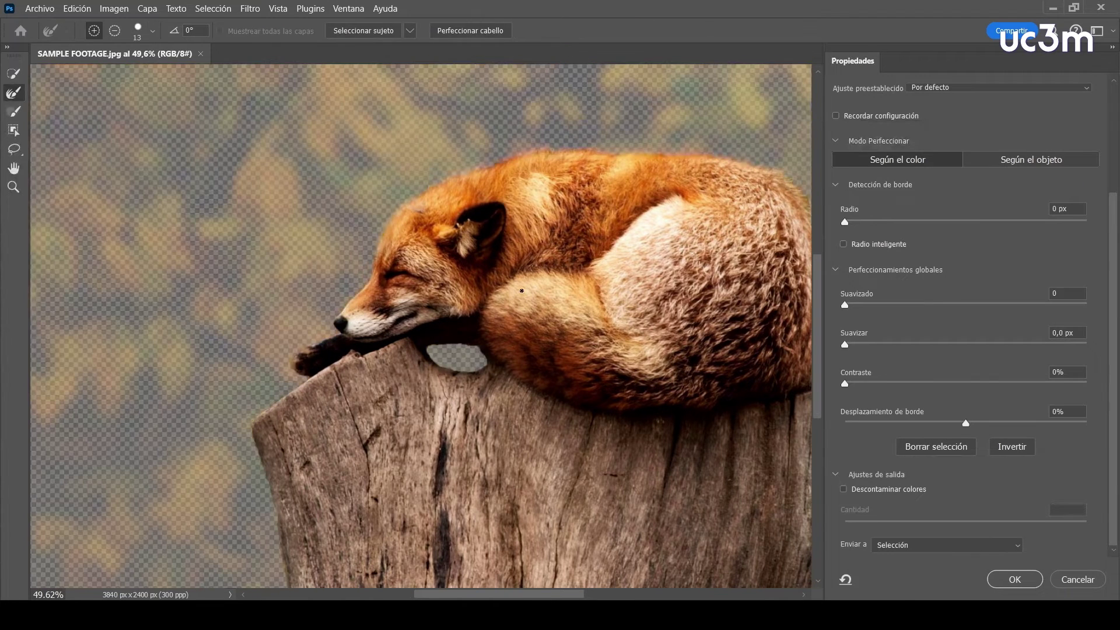
pyautogui.scroll(-2, 497, 272)
pyautogui.keyDown('alt'); pyautogui.scroll(-2, 653, 249); pyautogui.keyUp('alt')
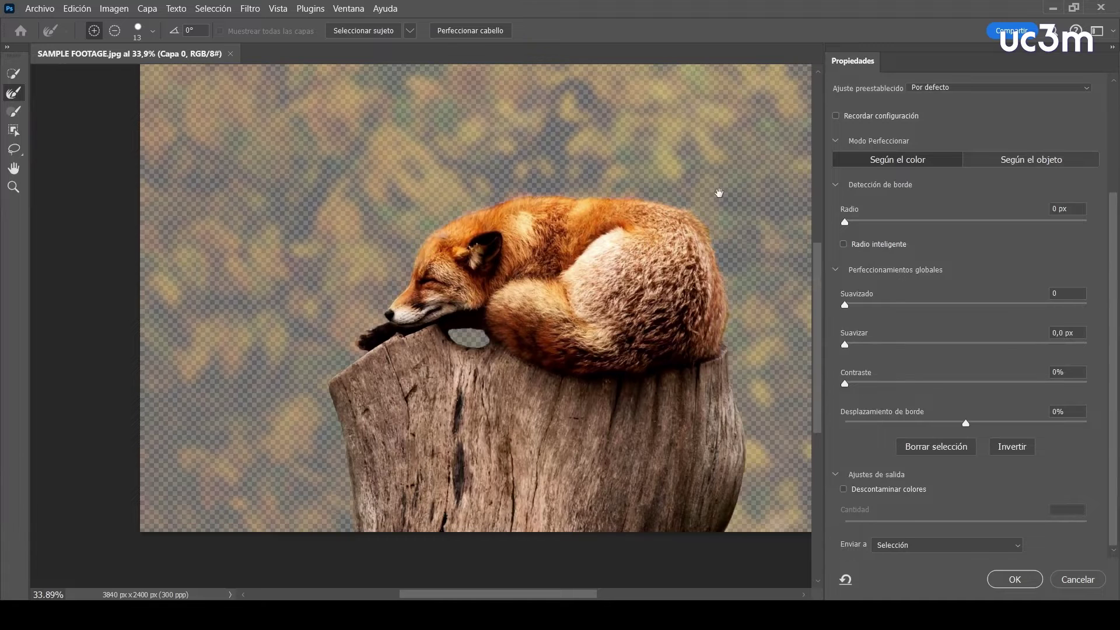
pyautogui.moveTo(719, 192); pyautogui.dragTo(655, 225)
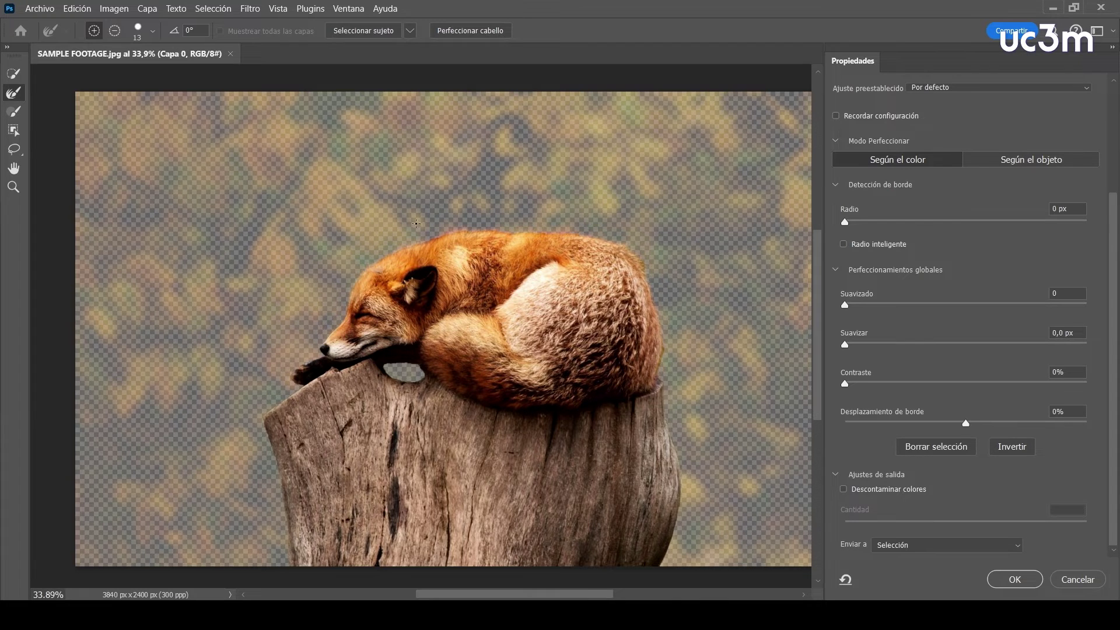
pyautogui.scroll(4, 416, 223)
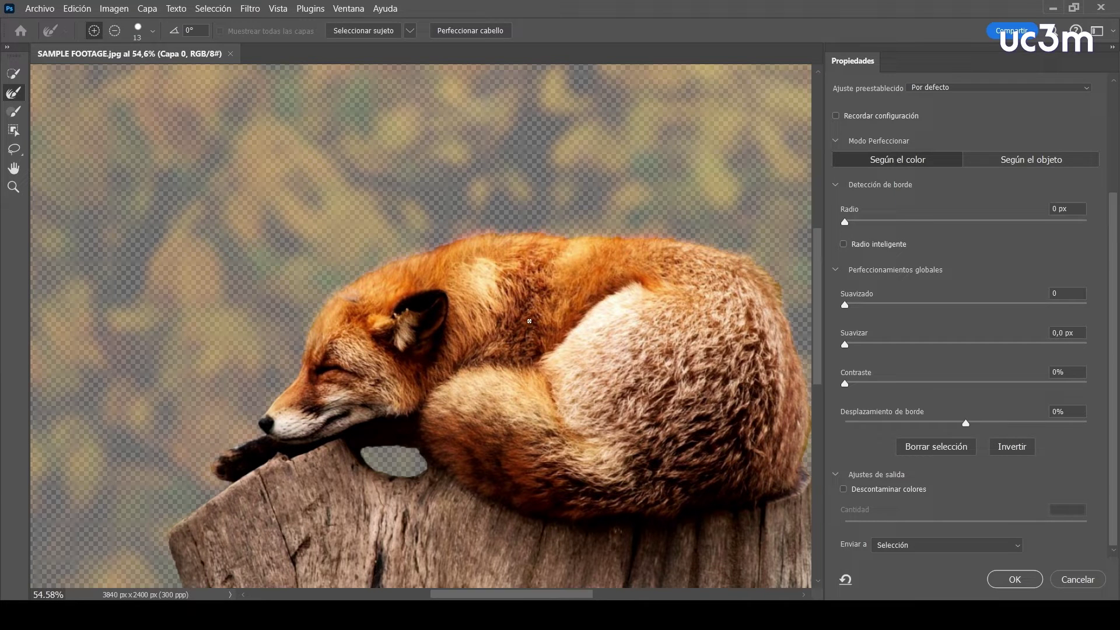
pyautogui.click(475, 33)
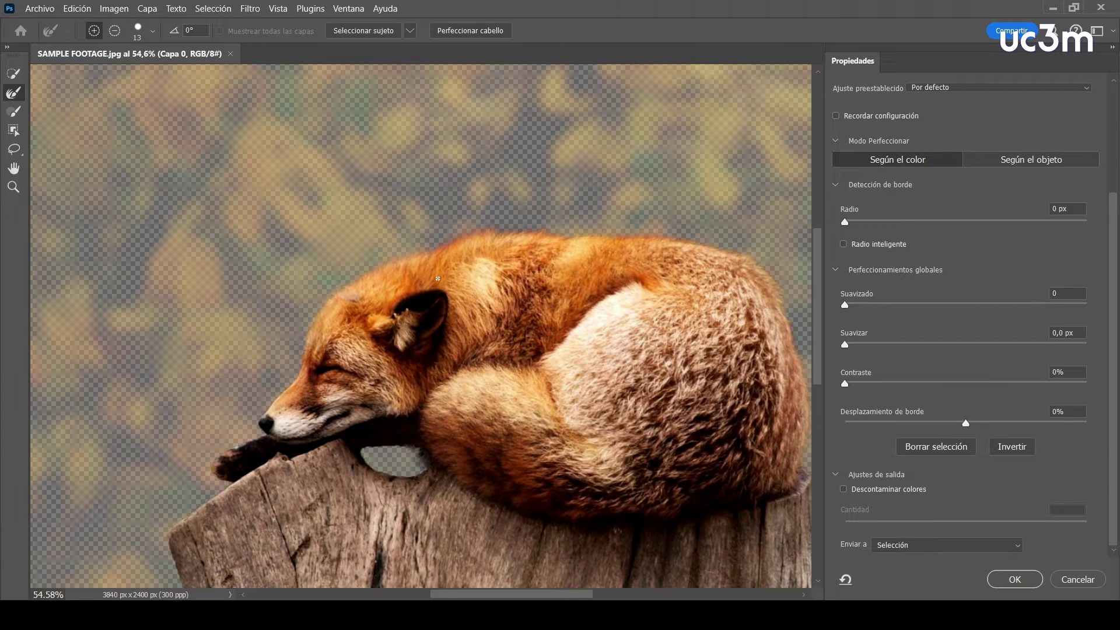
# Step: Enable Descontaminar colores and output to Nueva capa con máscara de capa
pyautogui.hscroll(3, 437, 278)
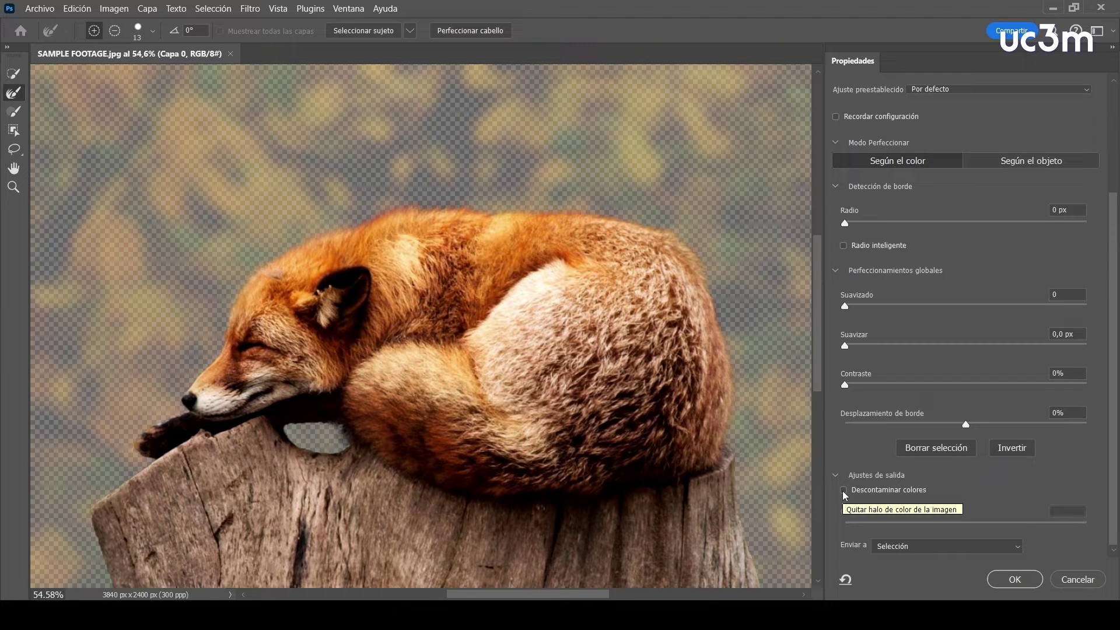
pyautogui.click(844, 491)
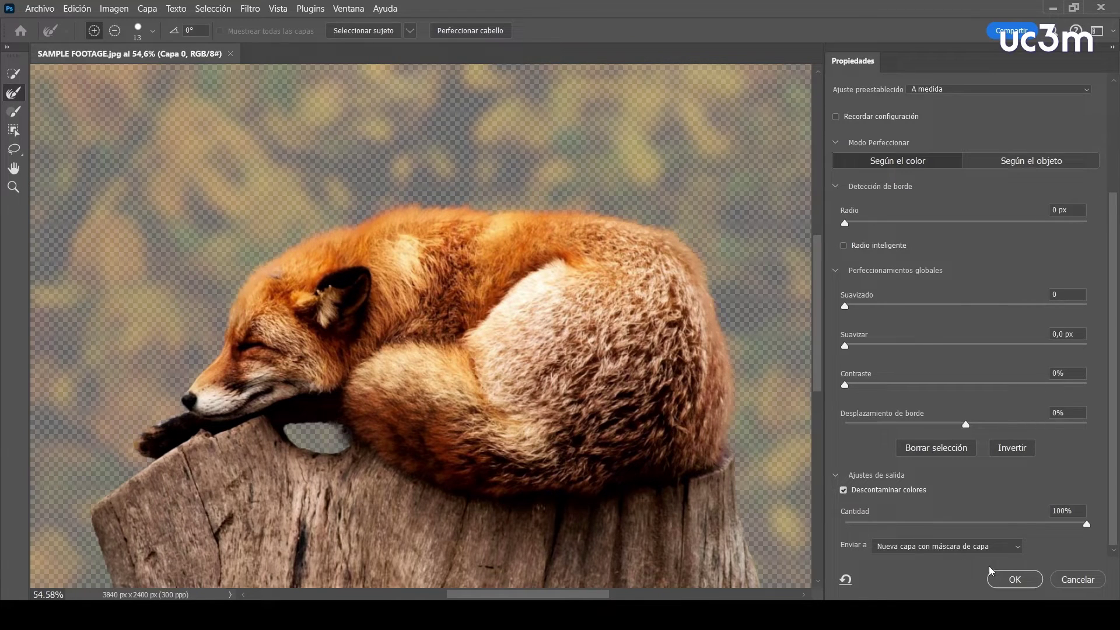
pyautogui.click(1018, 580)
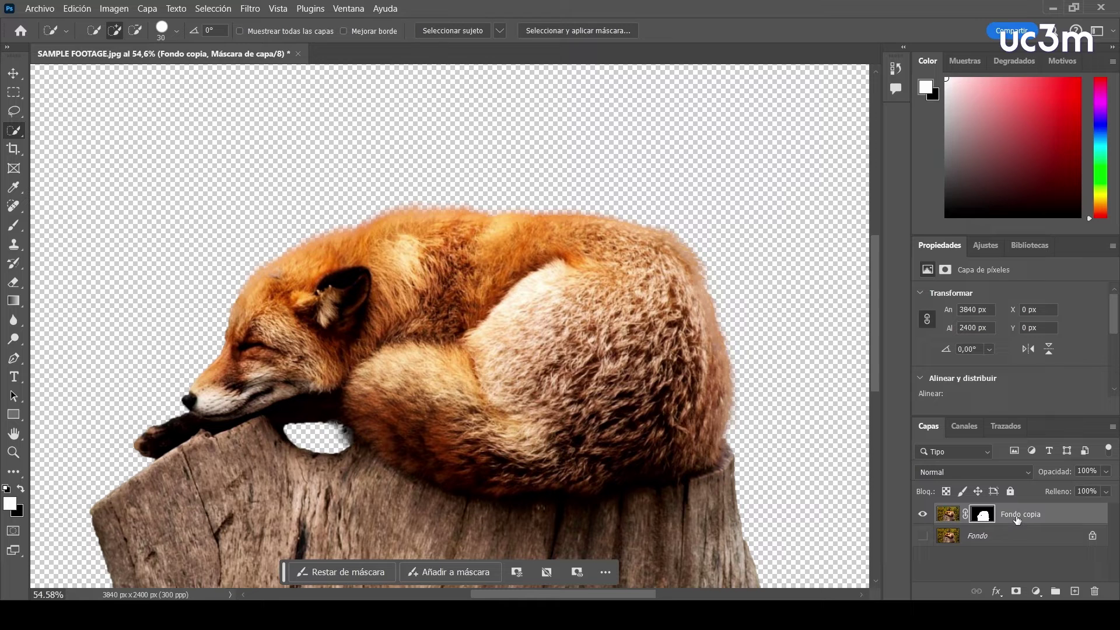
# Step: Rename the Fondo copia layer to 'zorro'
pyautogui.doubleClick(1037, 513)
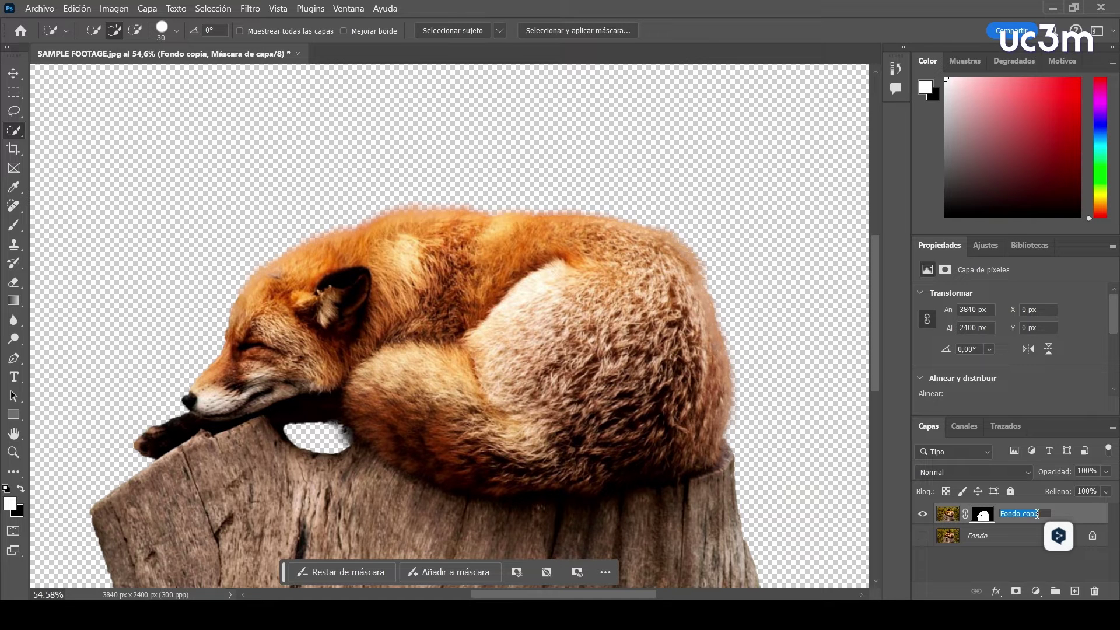
pyautogui.write('zorro')
pyautogui.press('Return')
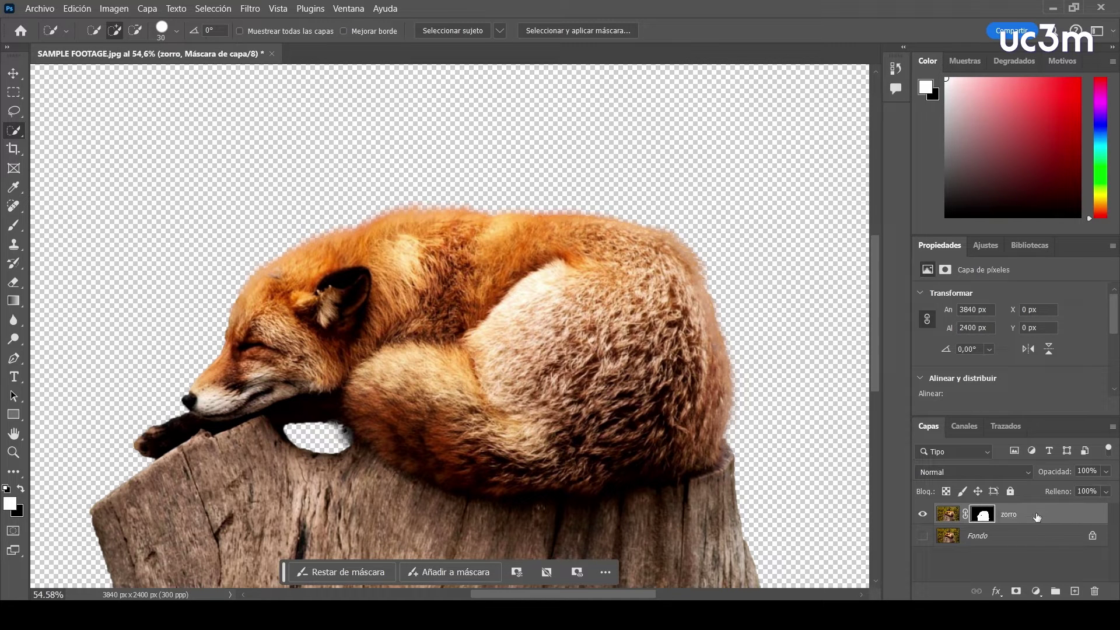
pyautogui.click(985, 538)
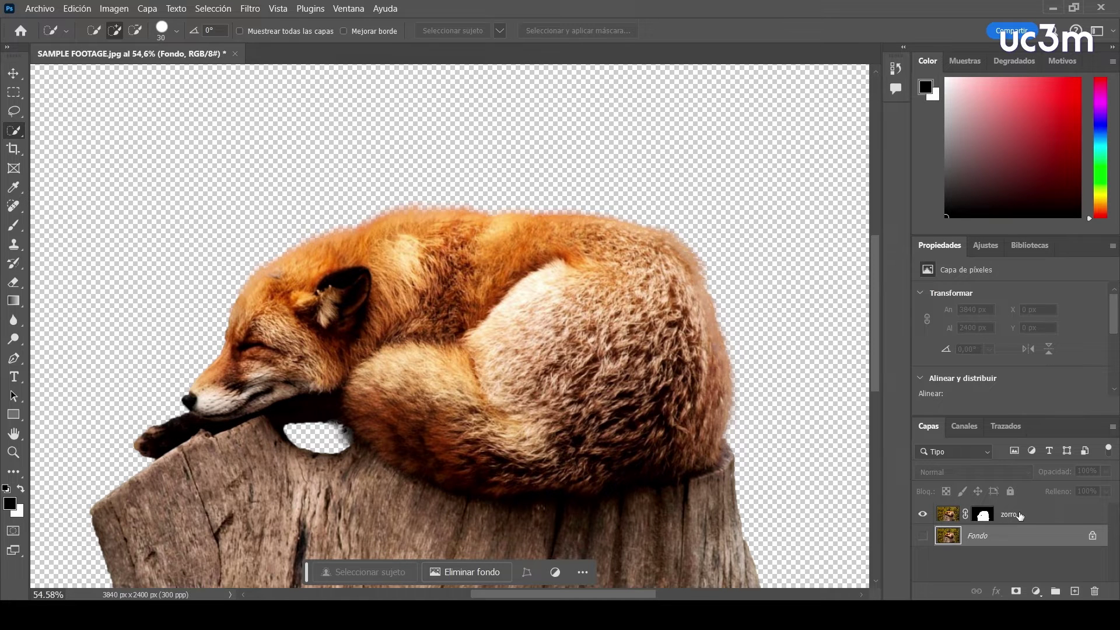
pyautogui.click(1020, 516)
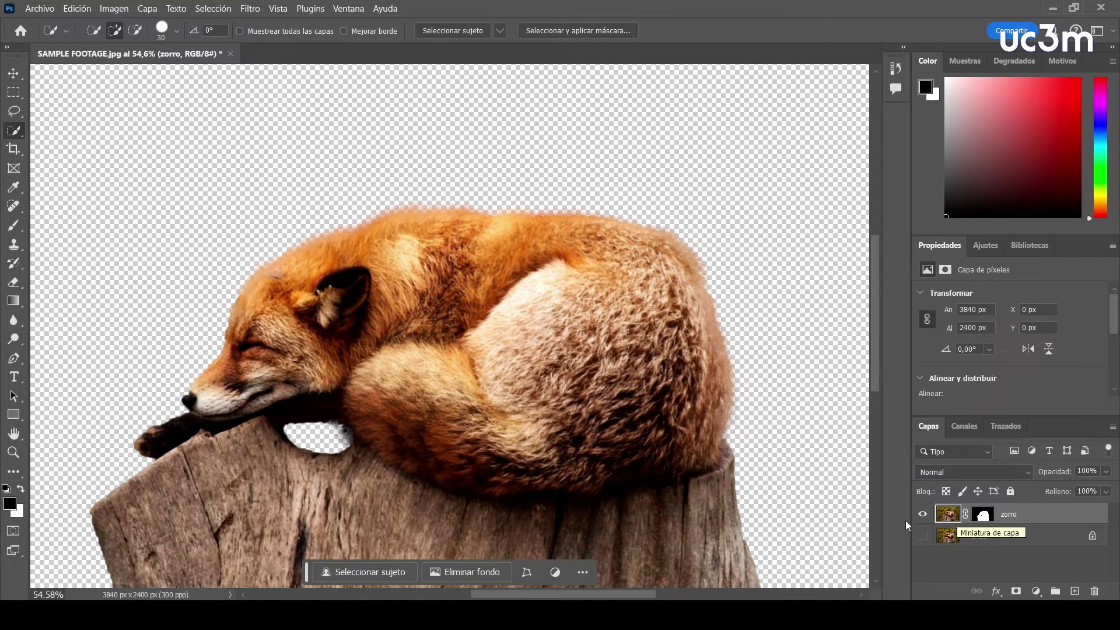
# Step: Toggle zorro and Fondo visibility to compare the cut-out, leaving zorro hidden
pyautogui.click(923, 514)
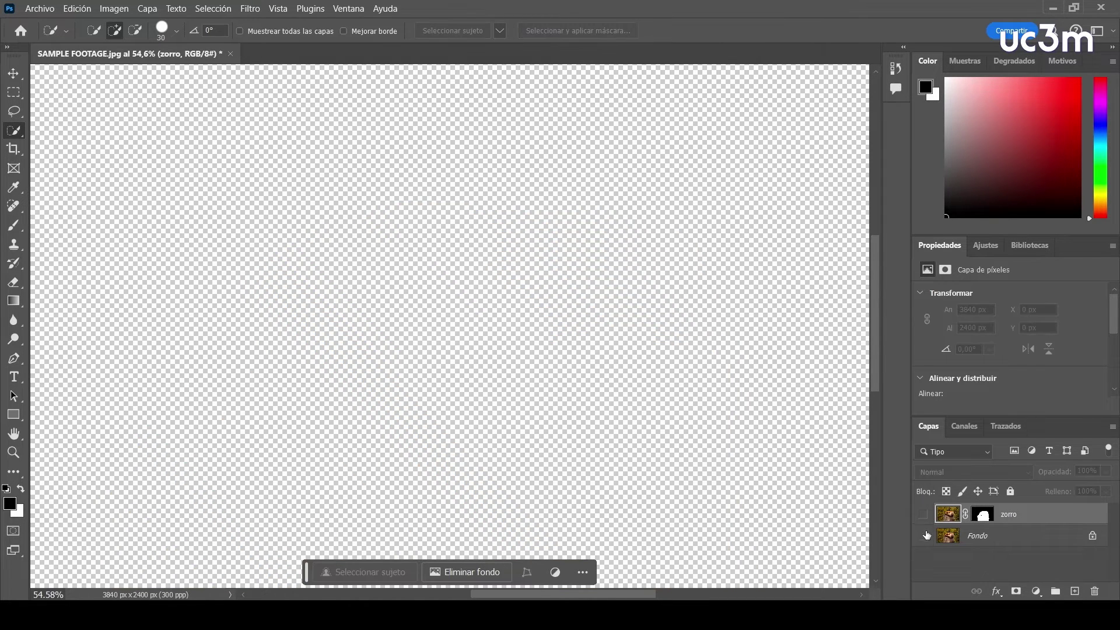
pyautogui.click(923, 536)
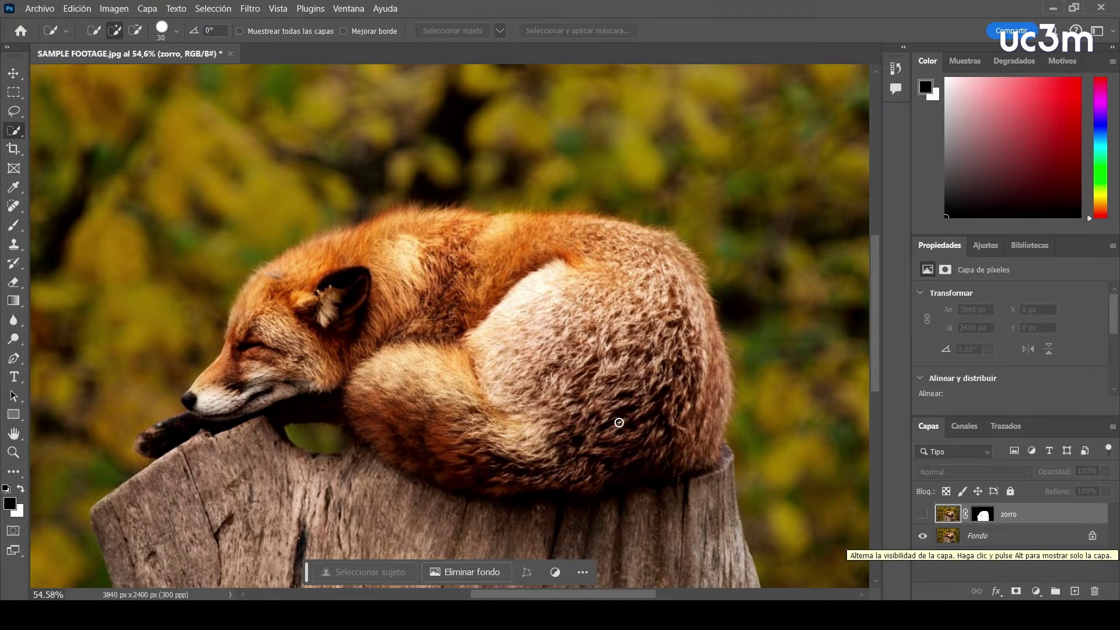
pyautogui.click(924, 514)
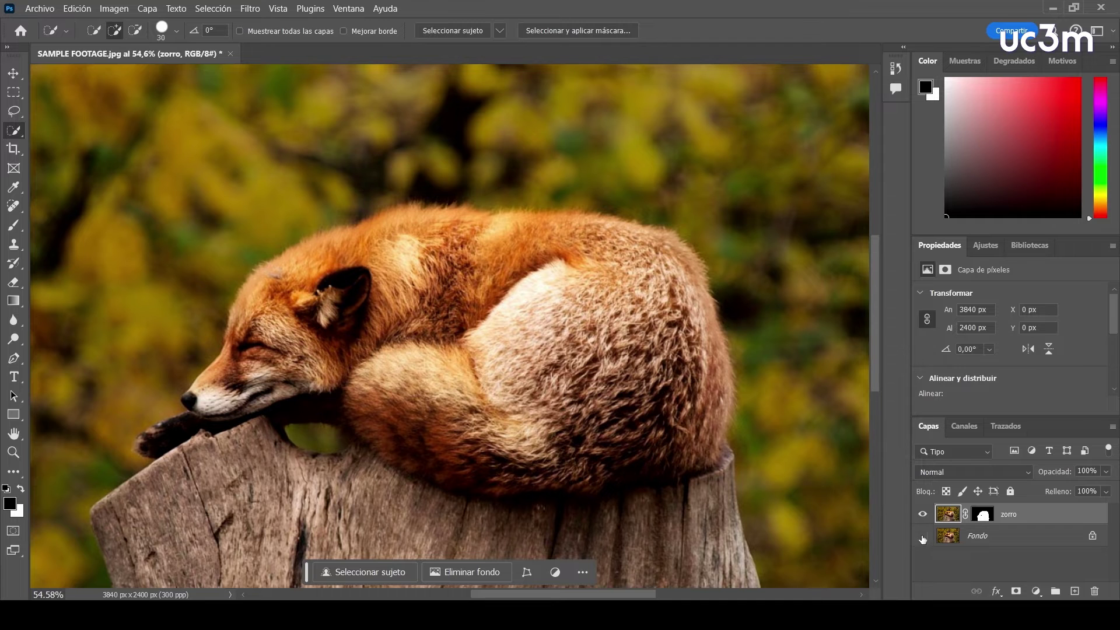
pyautogui.click(923, 537)
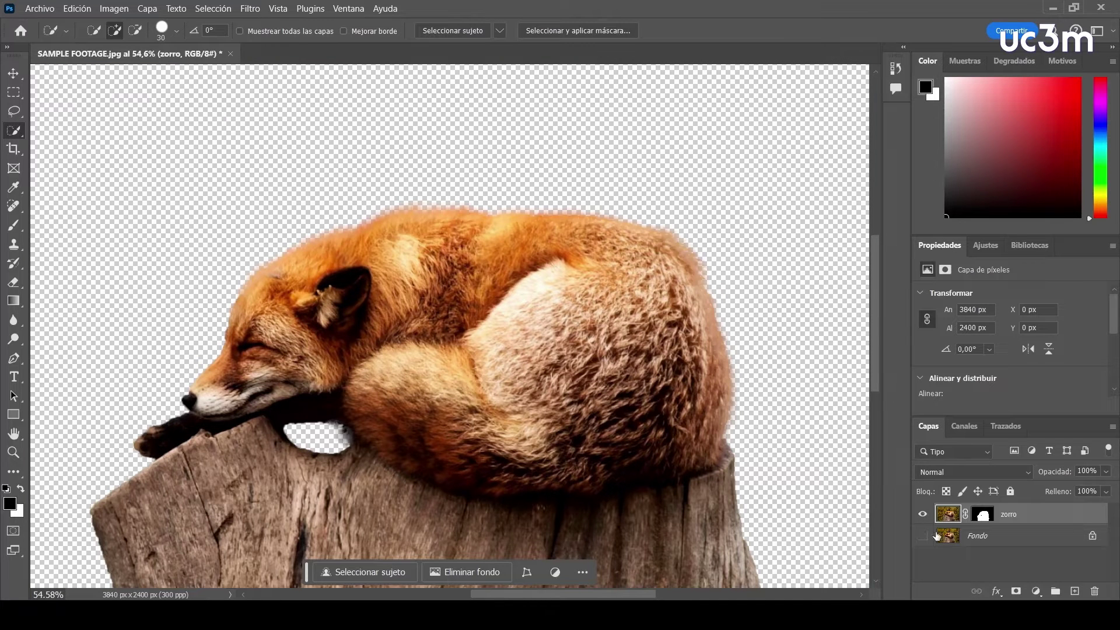
pyautogui.click(922, 537)
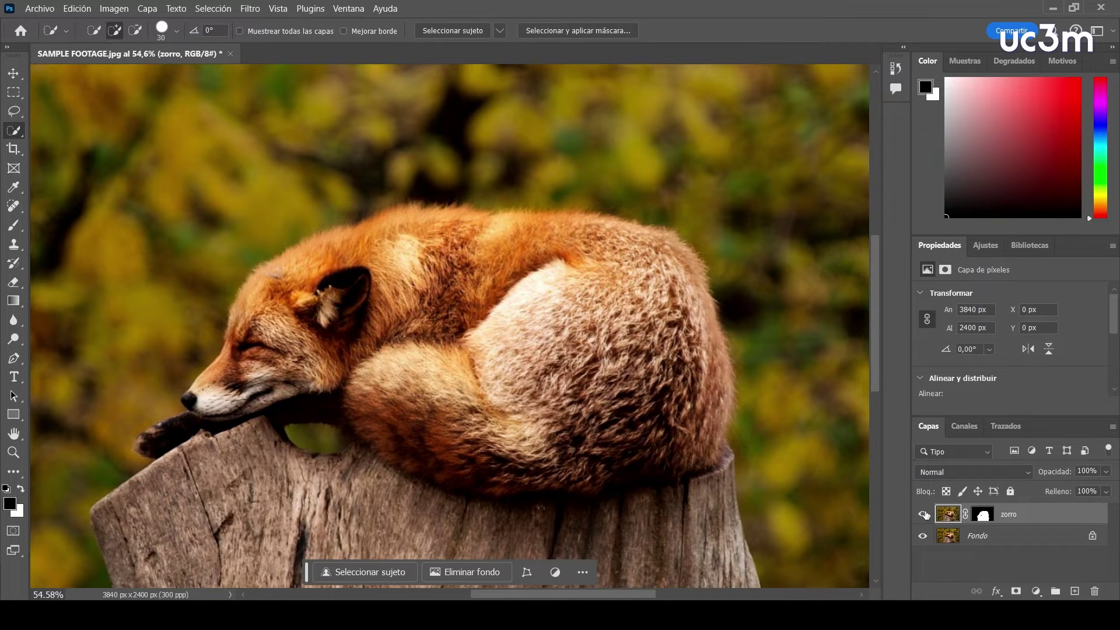
pyautogui.scroll(-3, 677, 367)
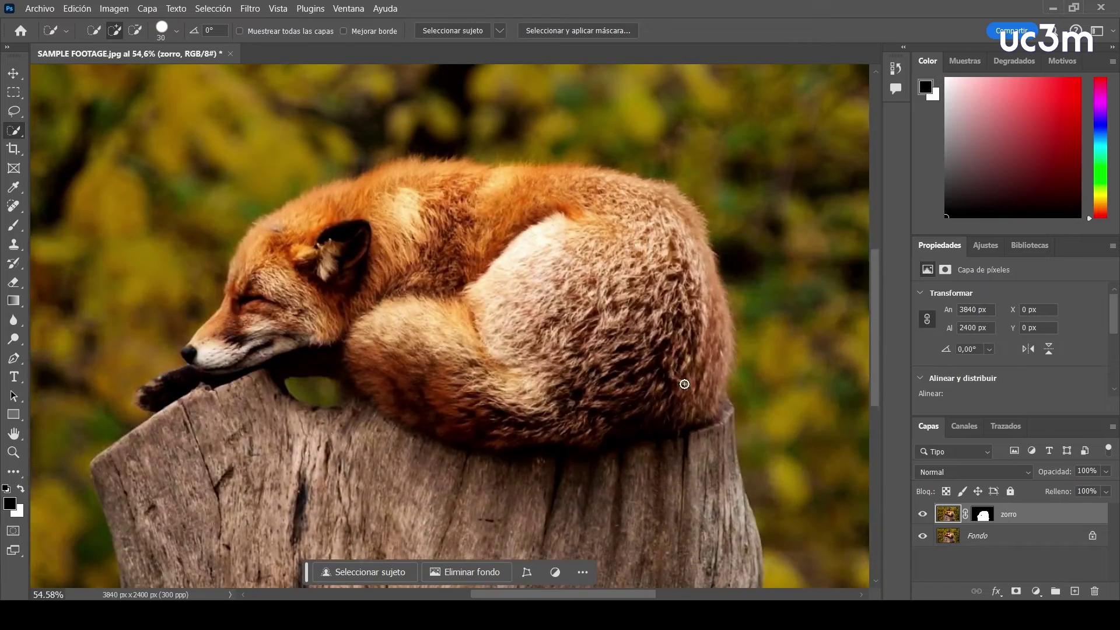
pyautogui.scroll(2, 685, 386)
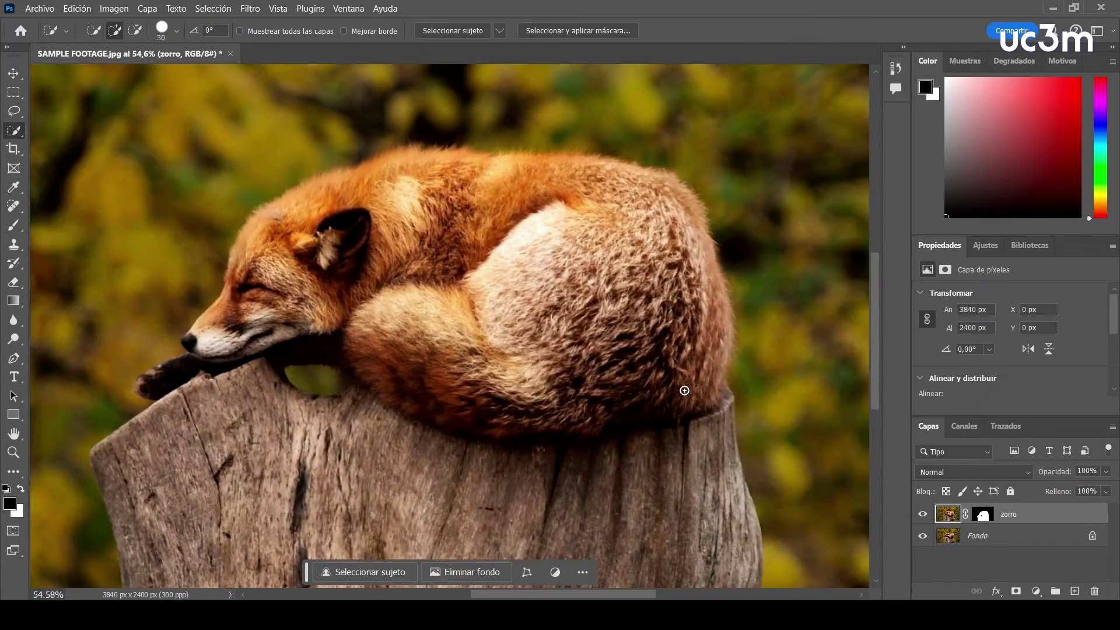
pyautogui.scroll(-3, 684, 390)
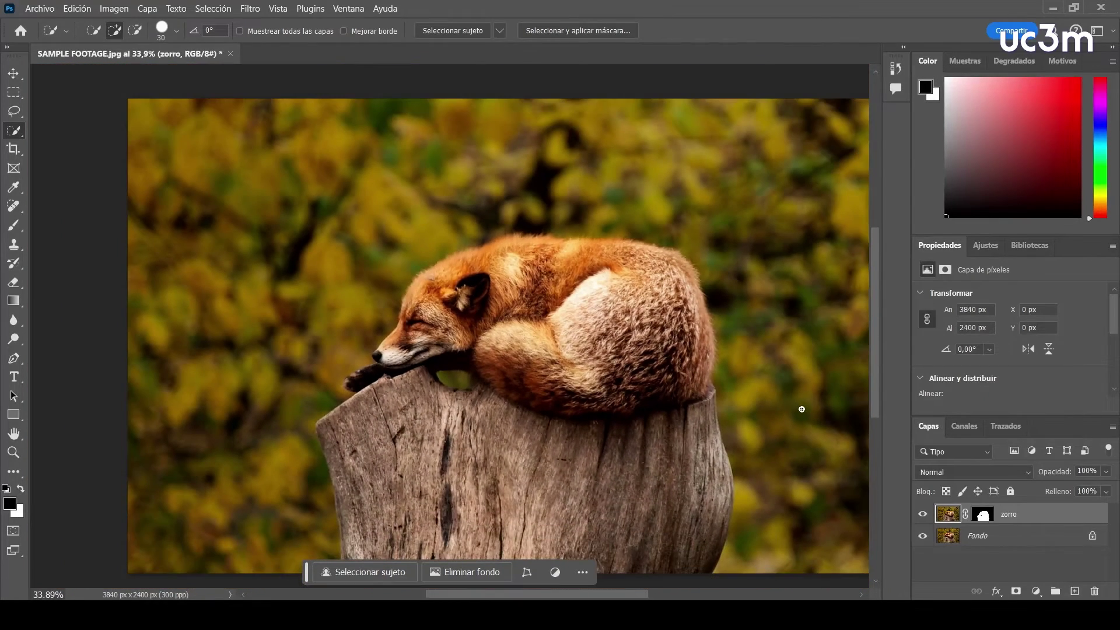
pyautogui.click(922, 514)
pyautogui.click(14, 111)
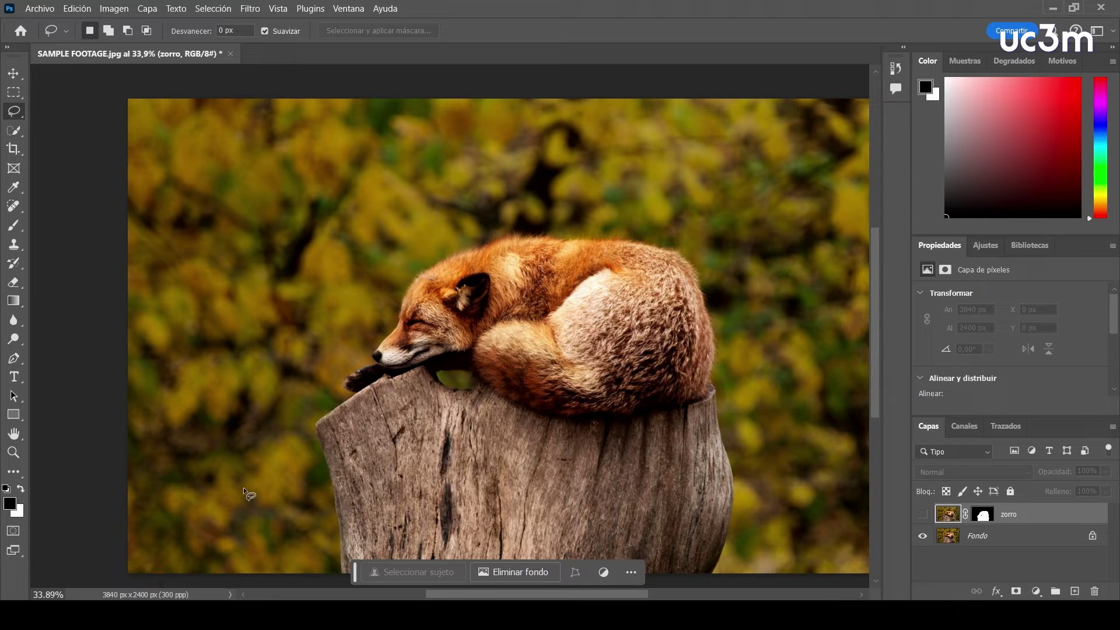
# Step: Lasso the fox and stump and fill that area on Fondo with Según el contenido
pyautogui.moveTo(327, 575)
pyautogui.mouseDown()
pyautogui.moveTo(335, 325)
pyautogui.moveTo(716, 240)
pyautogui.moveTo(736, 557)
pyautogui.moveTo(719, 568)
pyautogui.moveTo(355, 584)
pyautogui.mouseUp()
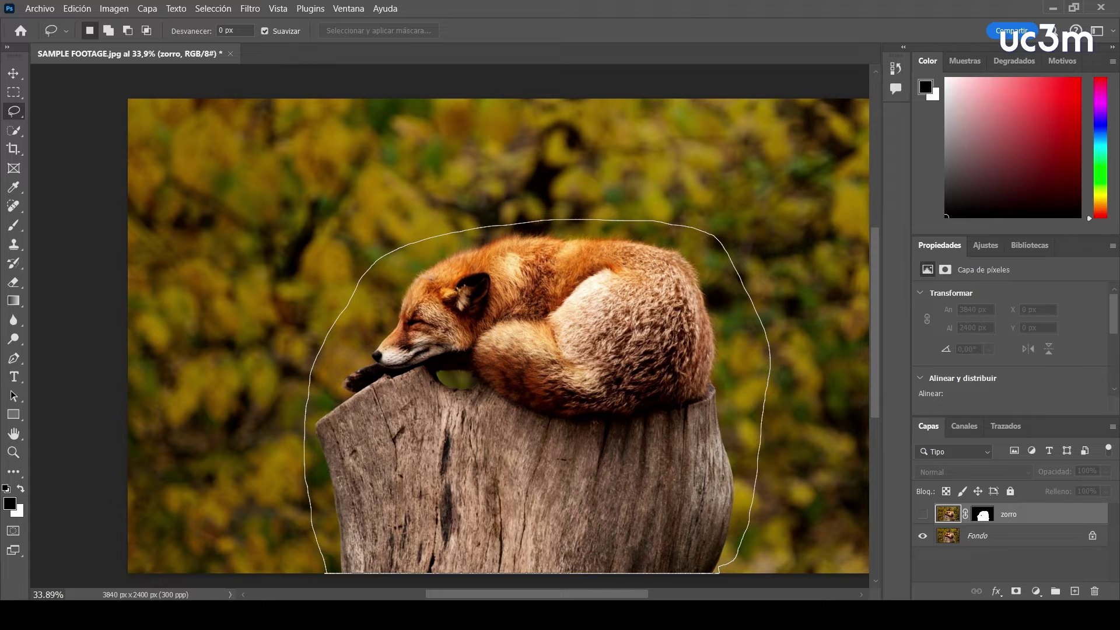
pyautogui.moveTo(326, 575); pyautogui.dragTo(325, 573)
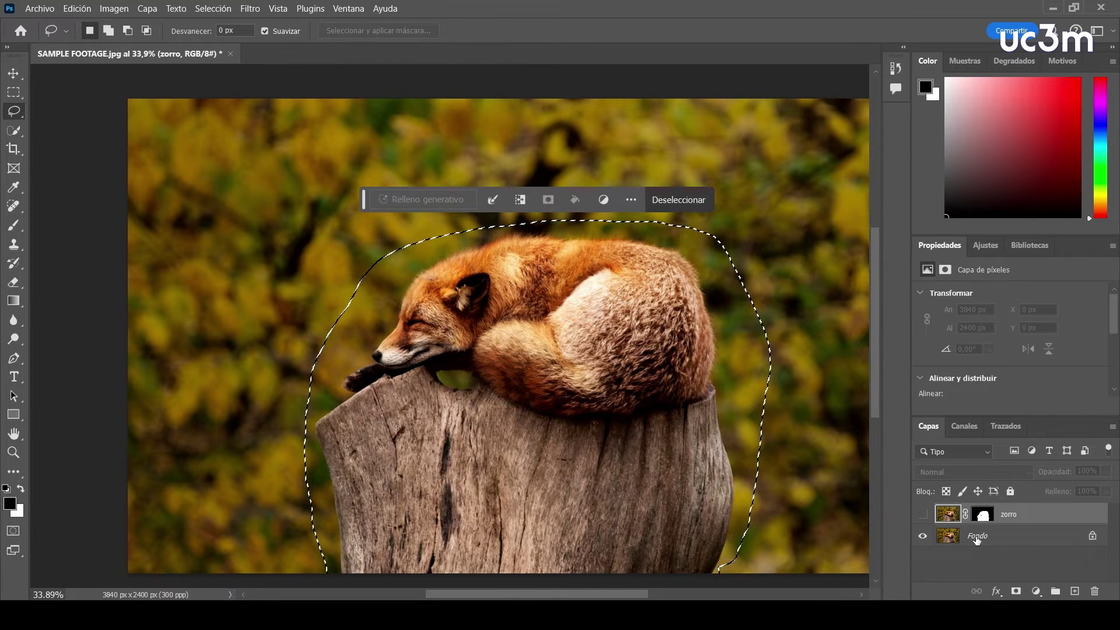
pyautogui.click(978, 537)
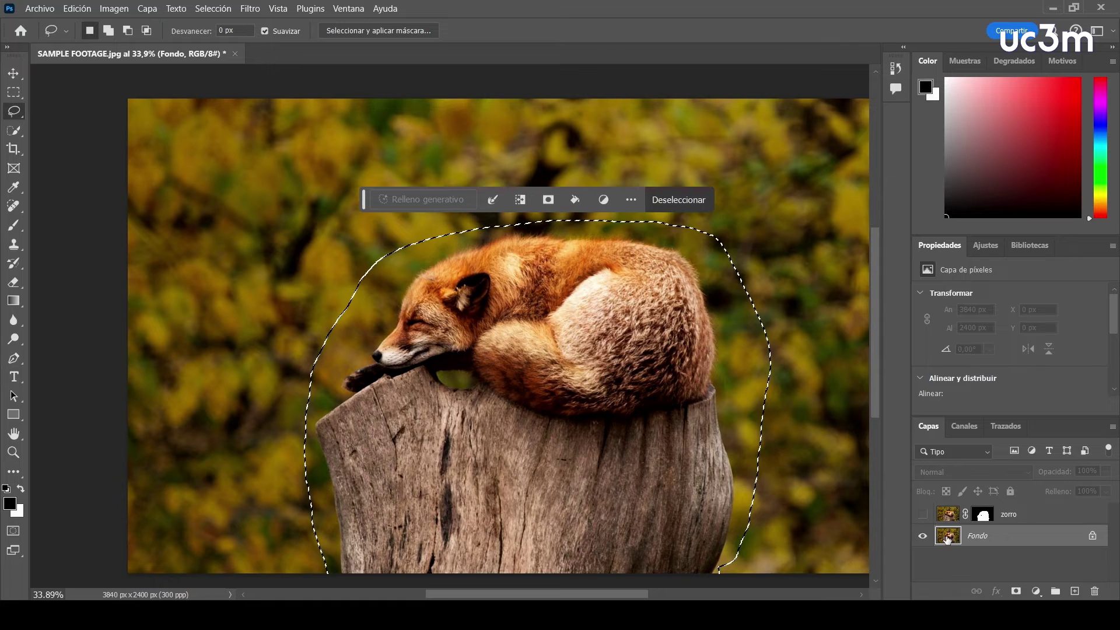
pyautogui.rightClick(491, 322)
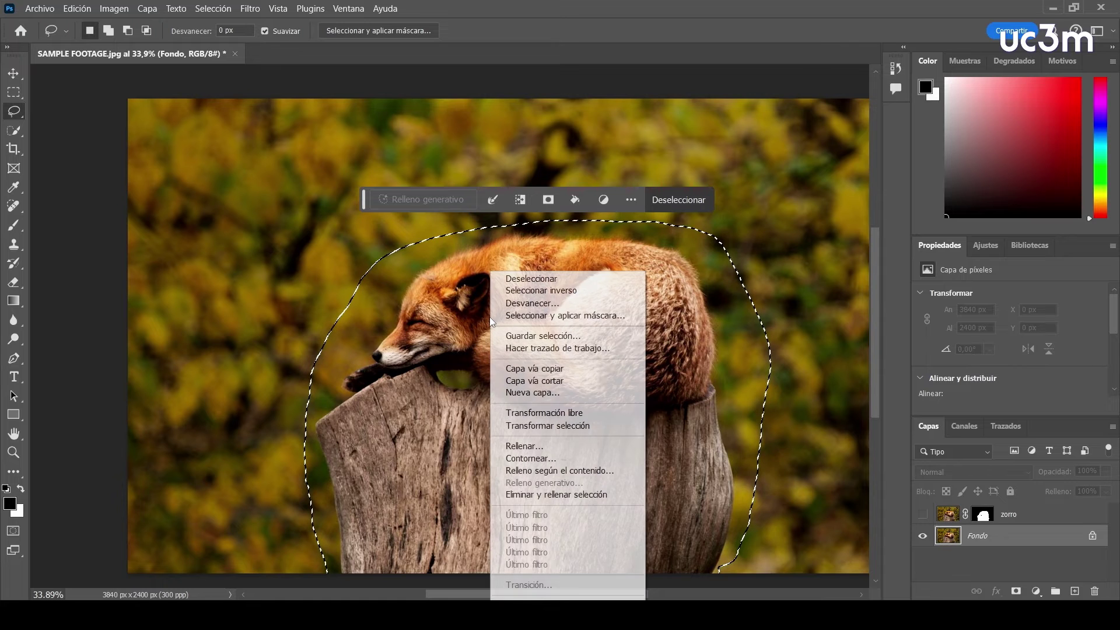
pyautogui.click(577, 451)
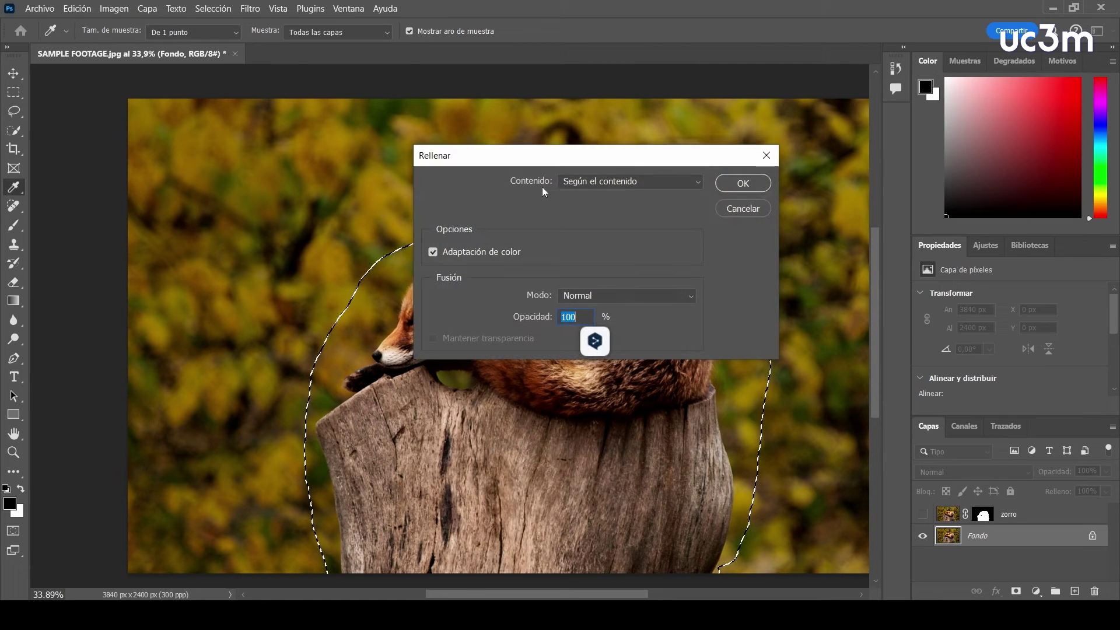
pyautogui.moveTo(570, 154); pyautogui.dragTo(646, 139)
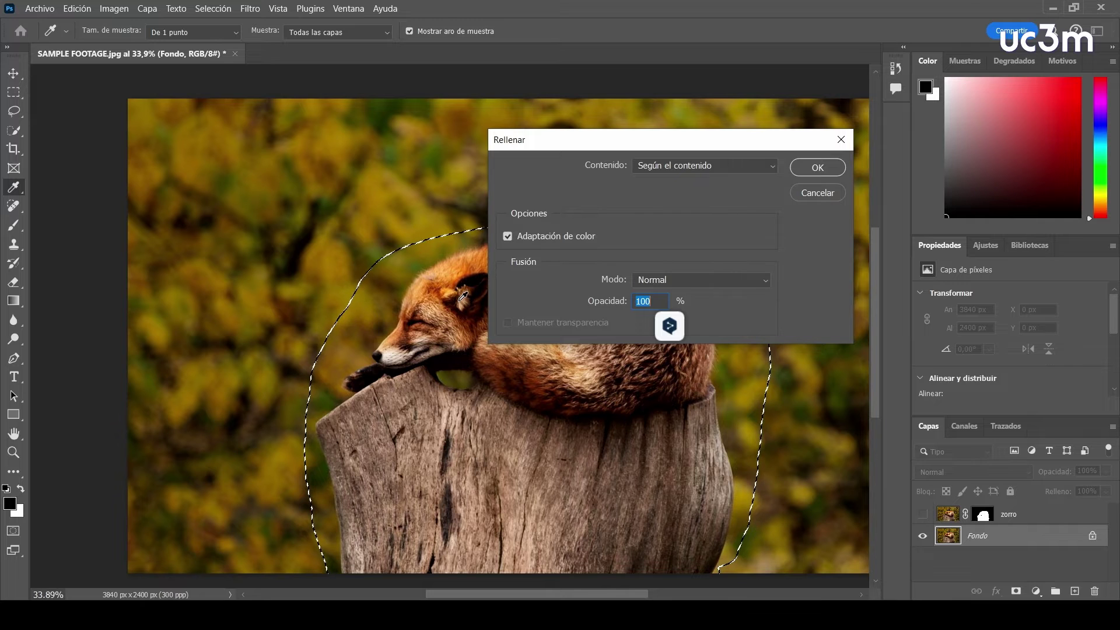
pyautogui.click(818, 168)
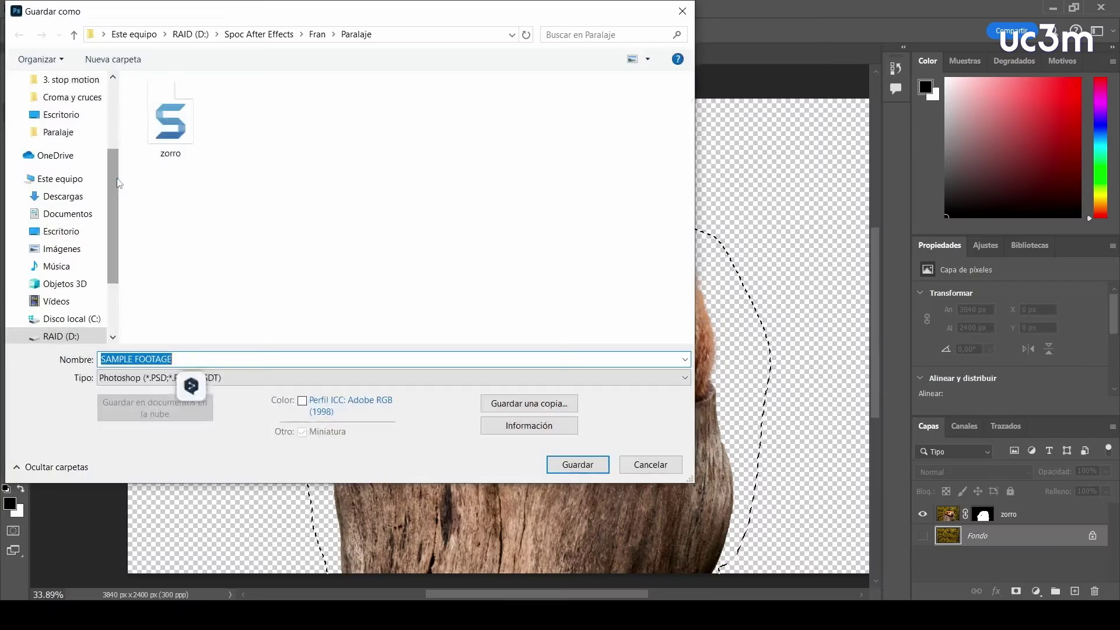
# Step: Save as Photoshop PSD named SAMPLE FOOTAGE with Maximizar compatibilidad enabled
pyautogui.click(190, 360)
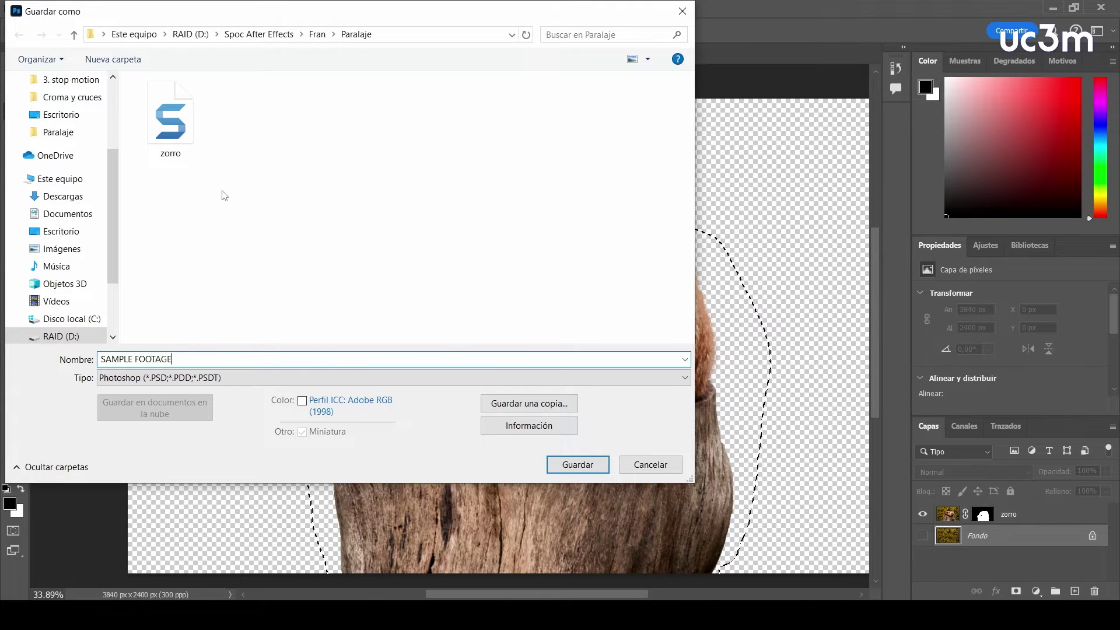
pyautogui.click(577, 465)
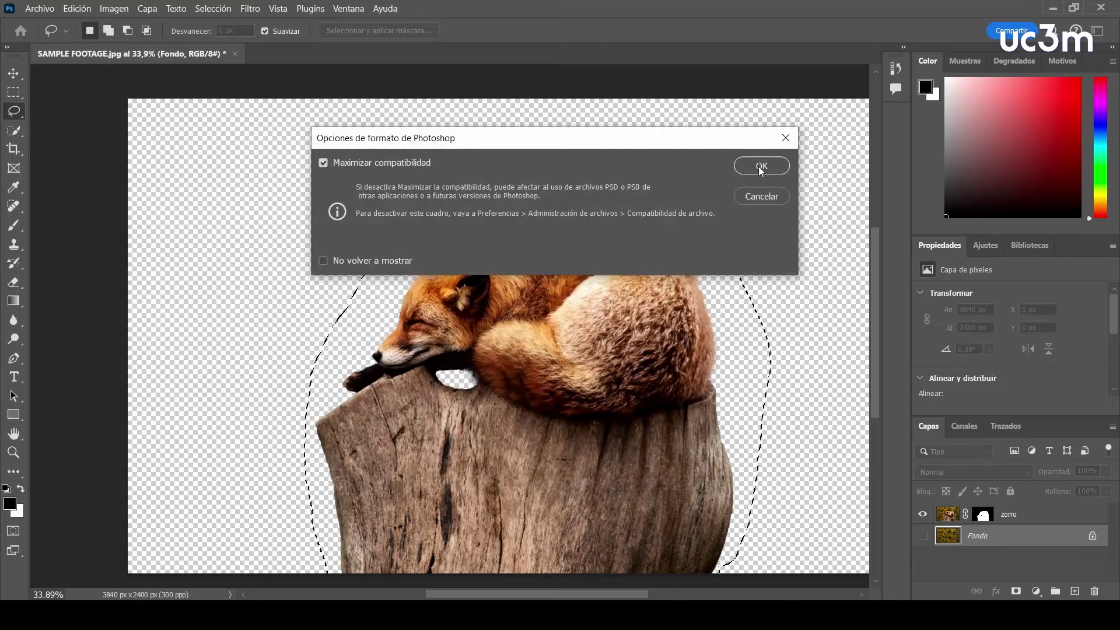
pyautogui.click(757, 167)
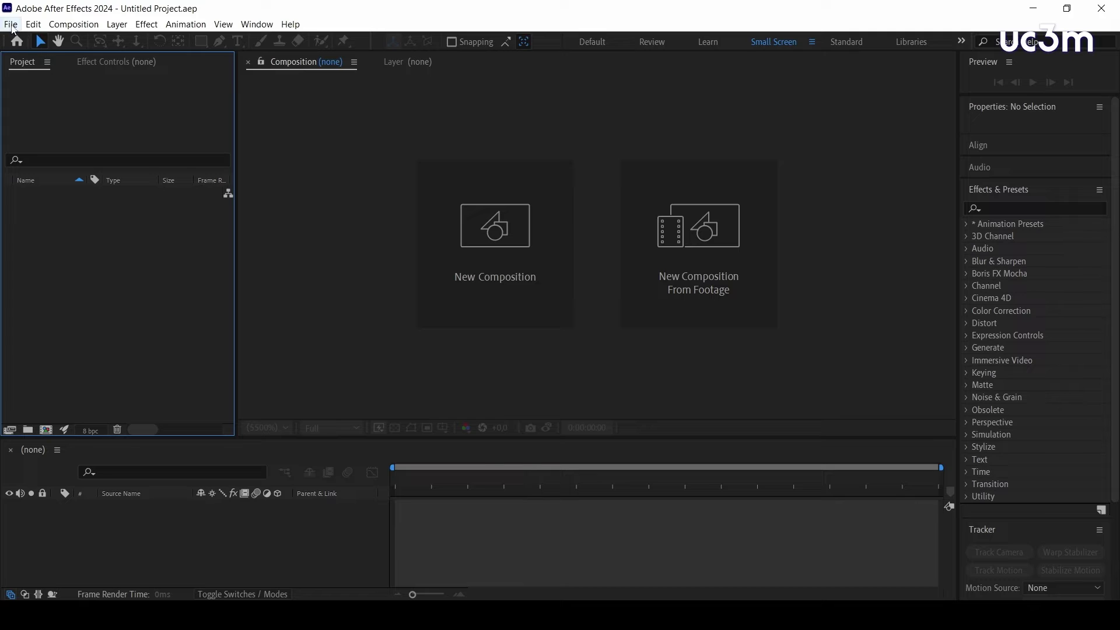
# Step: Import SAMPLE FOOTAGE.psd with Import Kind set to Composition
pyautogui.click(11, 24)
pyautogui.moveTo(87, 207)
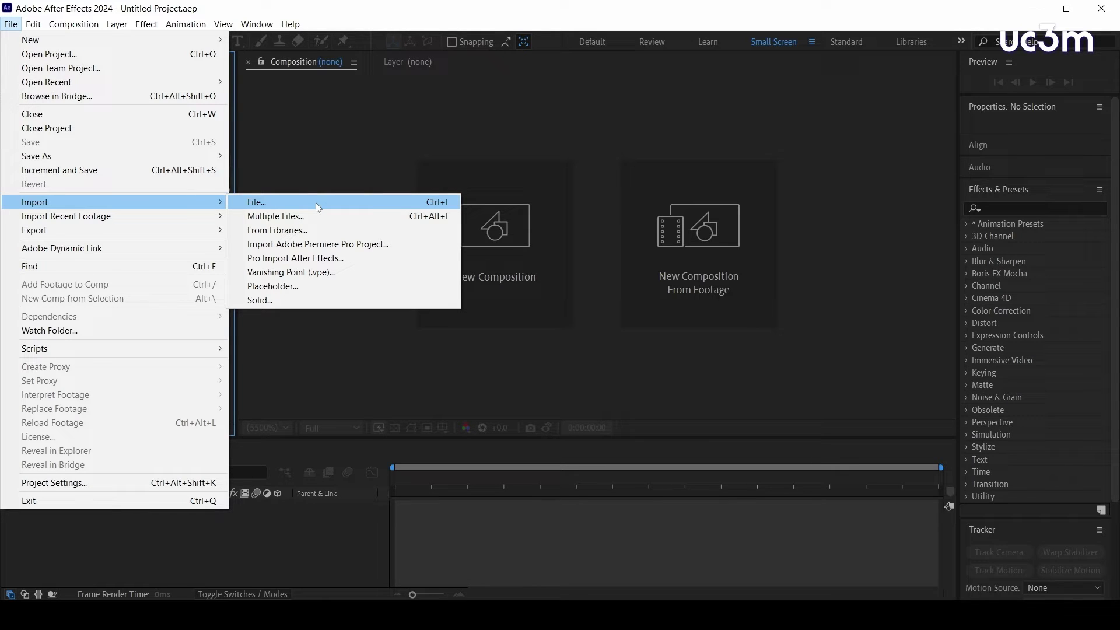
pyautogui.click(316, 201)
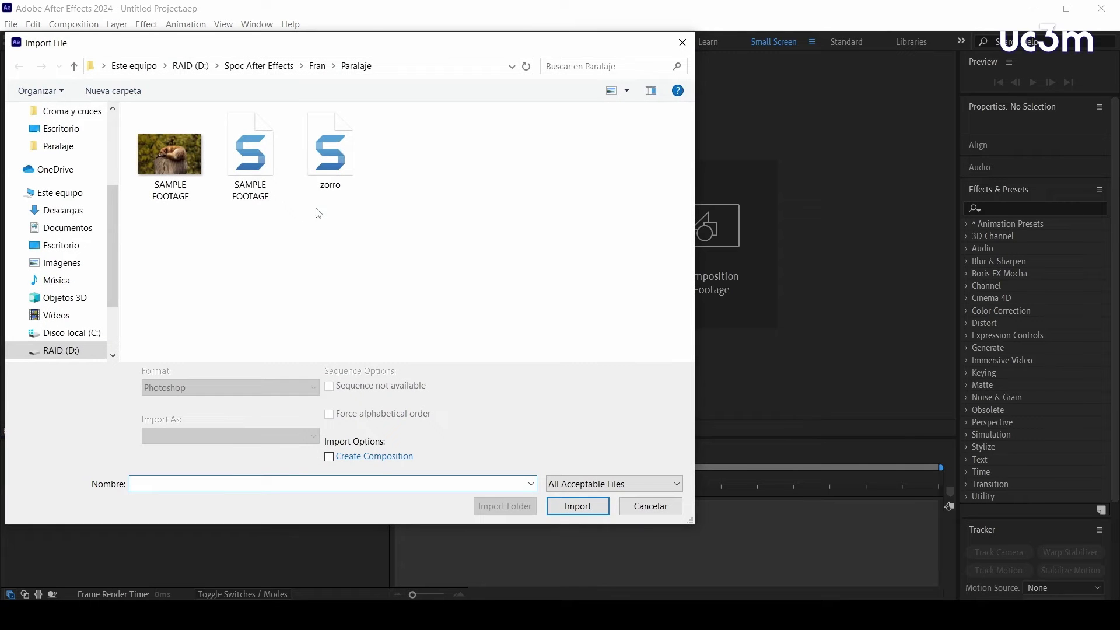
pyautogui.click(250, 152)
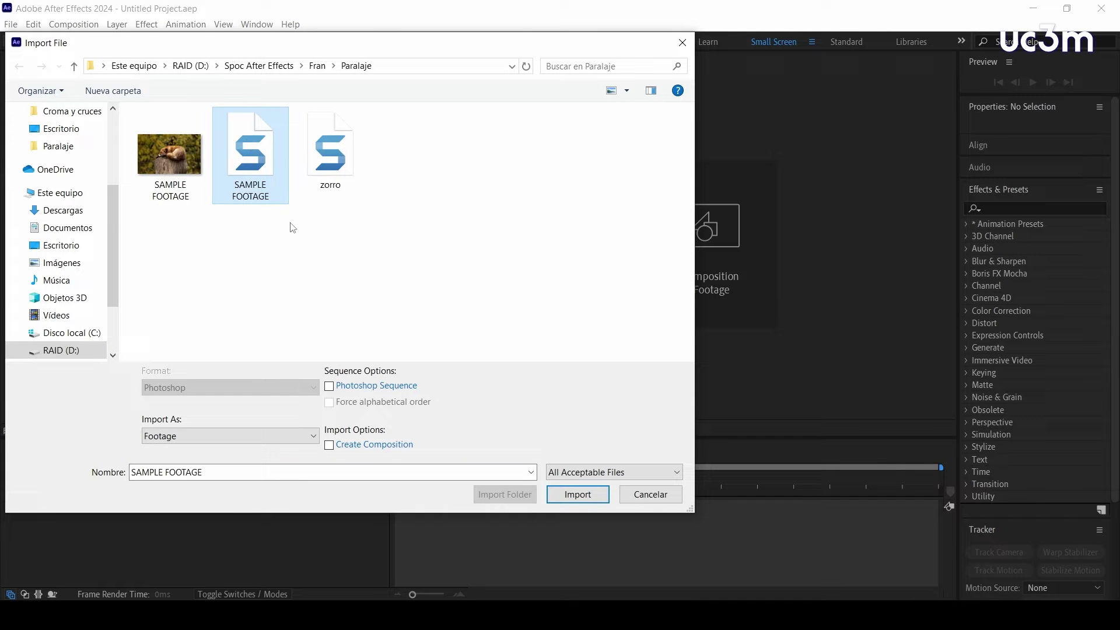
pyautogui.click(580, 495)
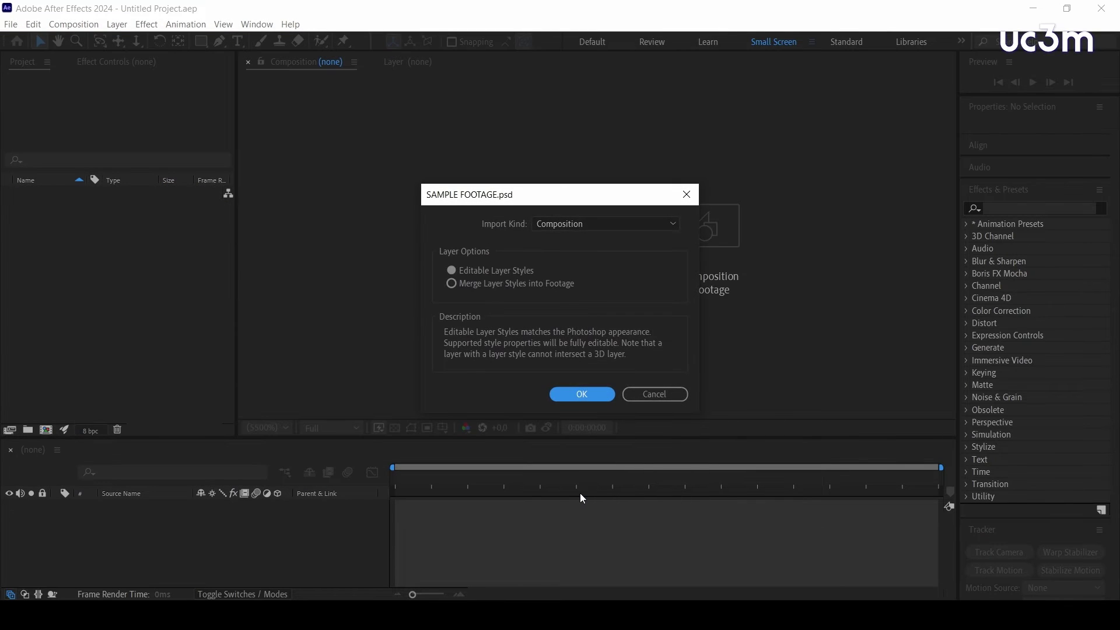
pyautogui.click(554, 224)
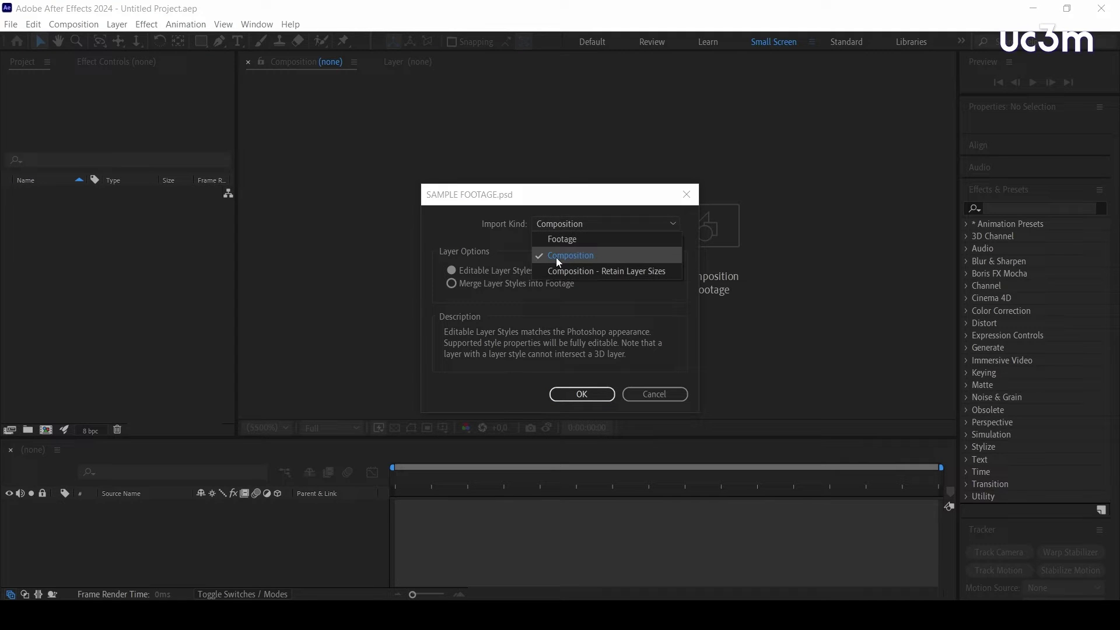
pyautogui.click(478, 311)
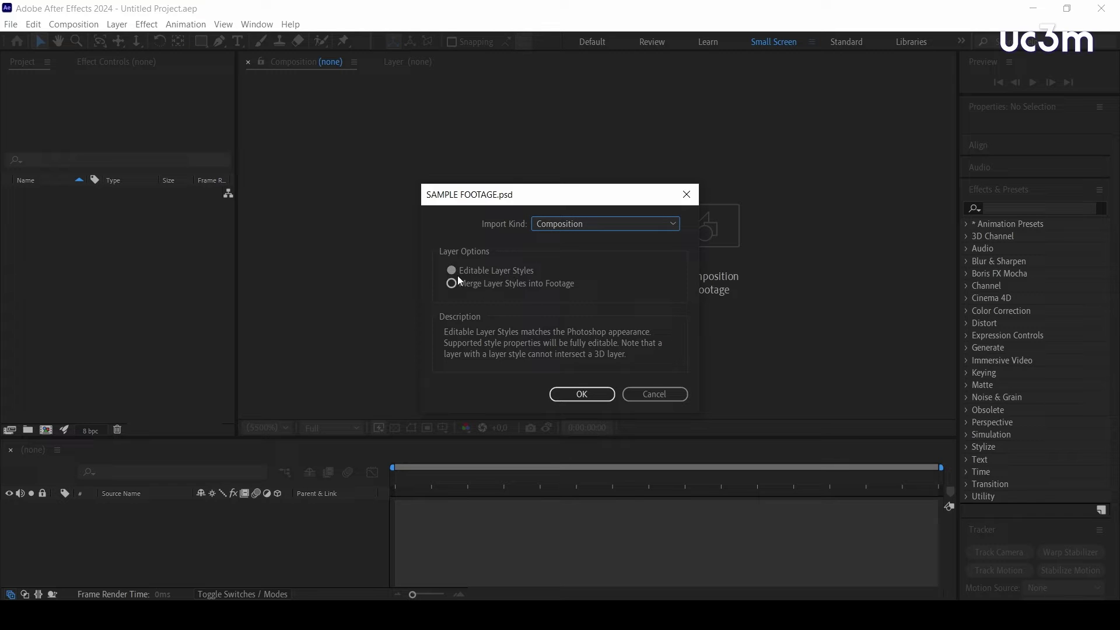
pyautogui.click(593, 389)
# Step: Expand SAMPLE FOOTAGE Layers and preview the Background and zorro layer files
pyautogui.click(53, 208)
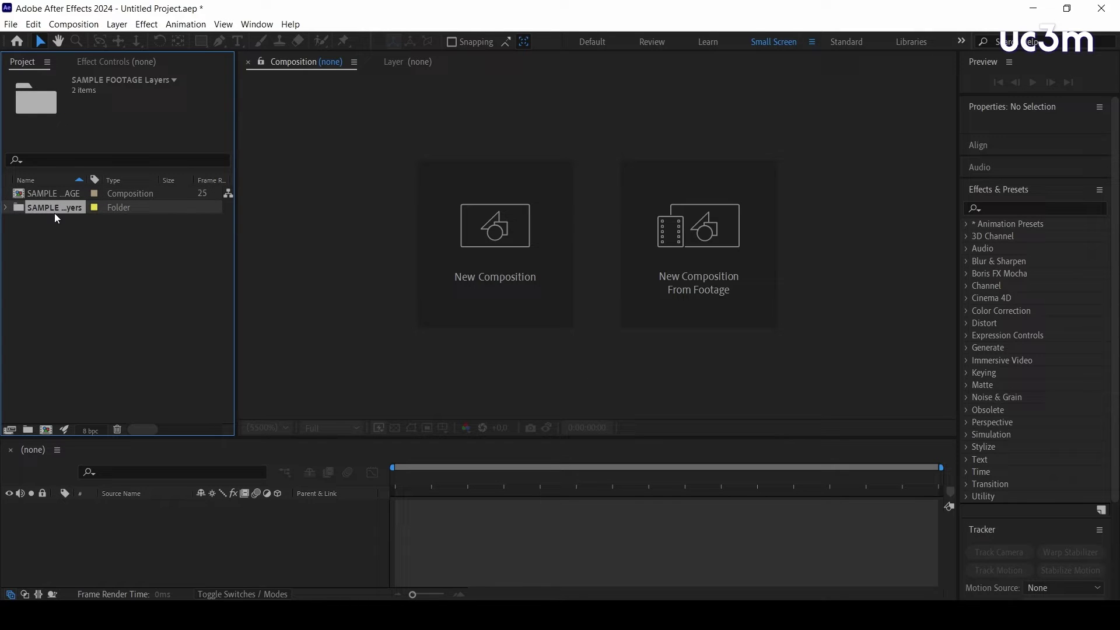
pyautogui.click(7, 208)
pyautogui.click(65, 222)
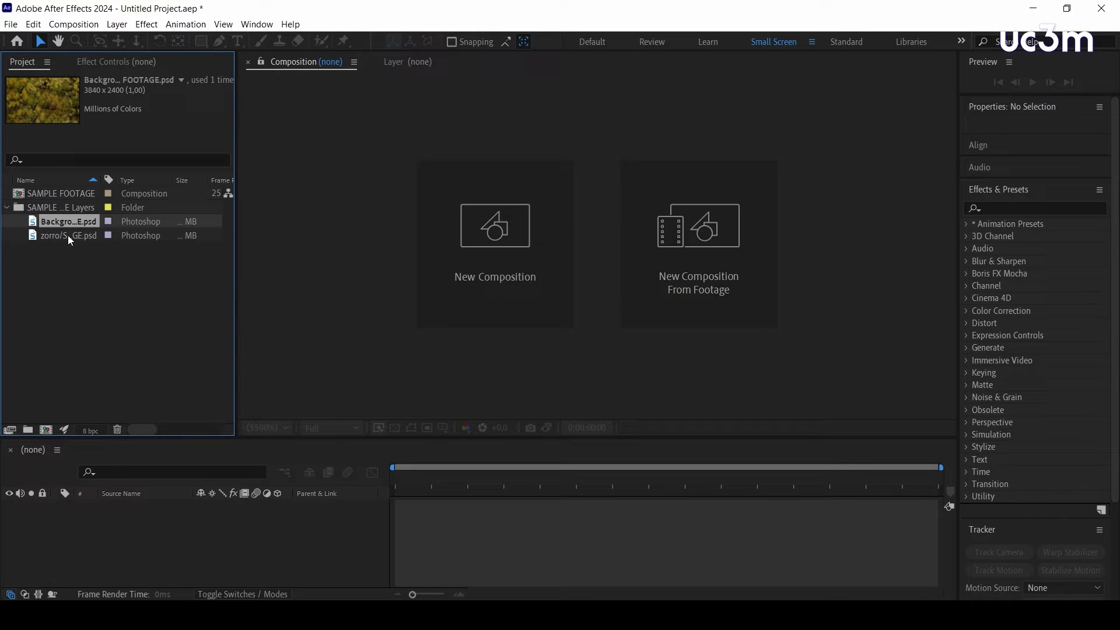
pyautogui.click(69, 236)
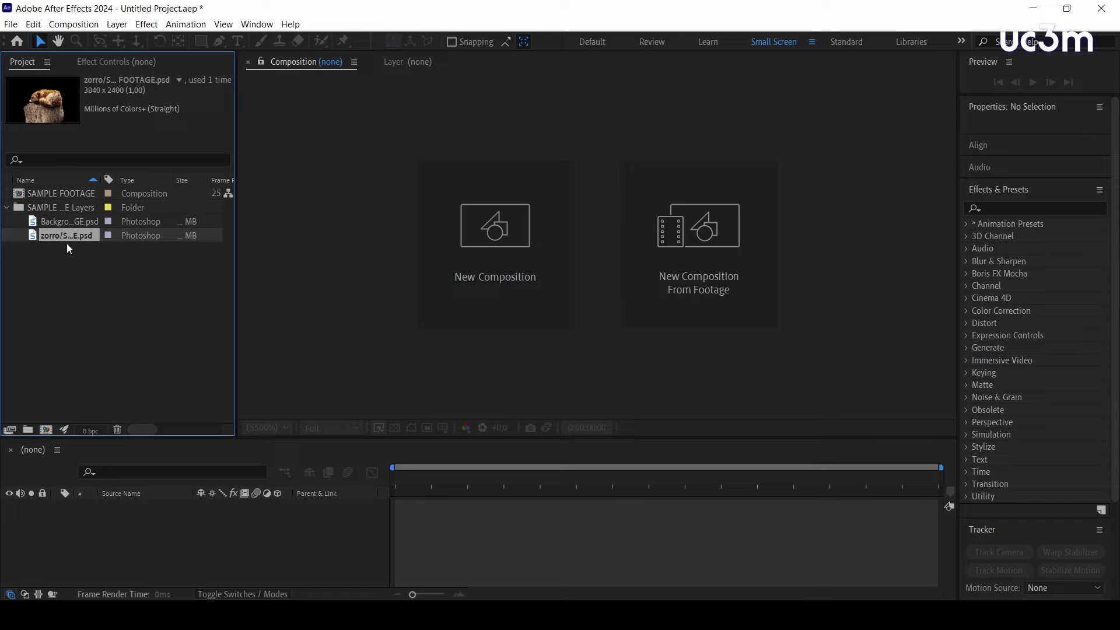
pyautogui.click(74, 267)
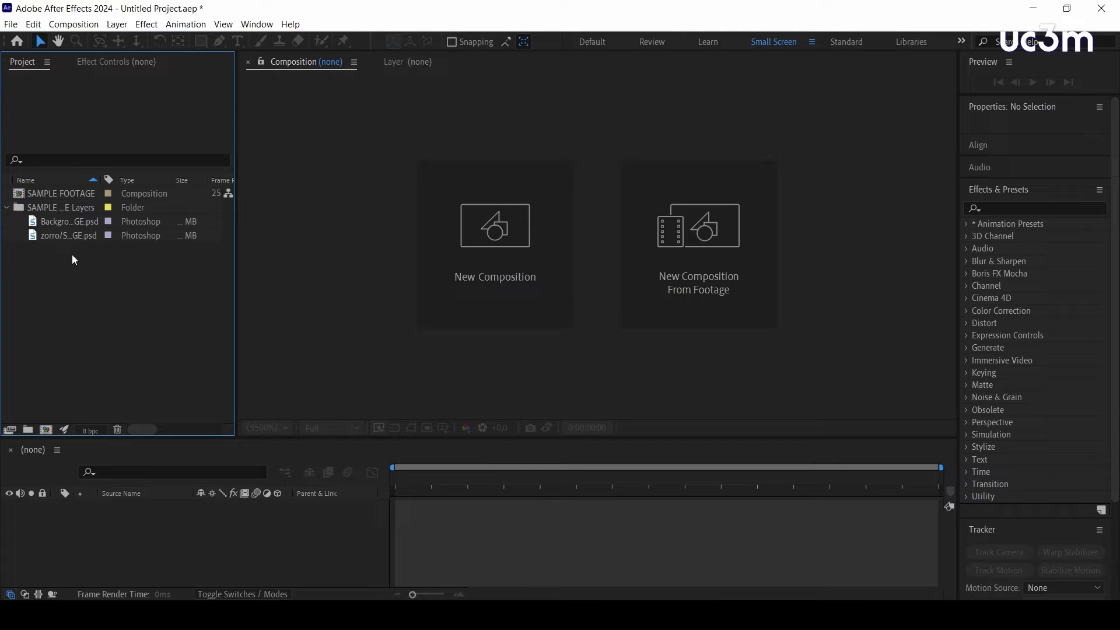
pyautogui.moveTo(55, 254); pyautogui.dragTo(62, 224)
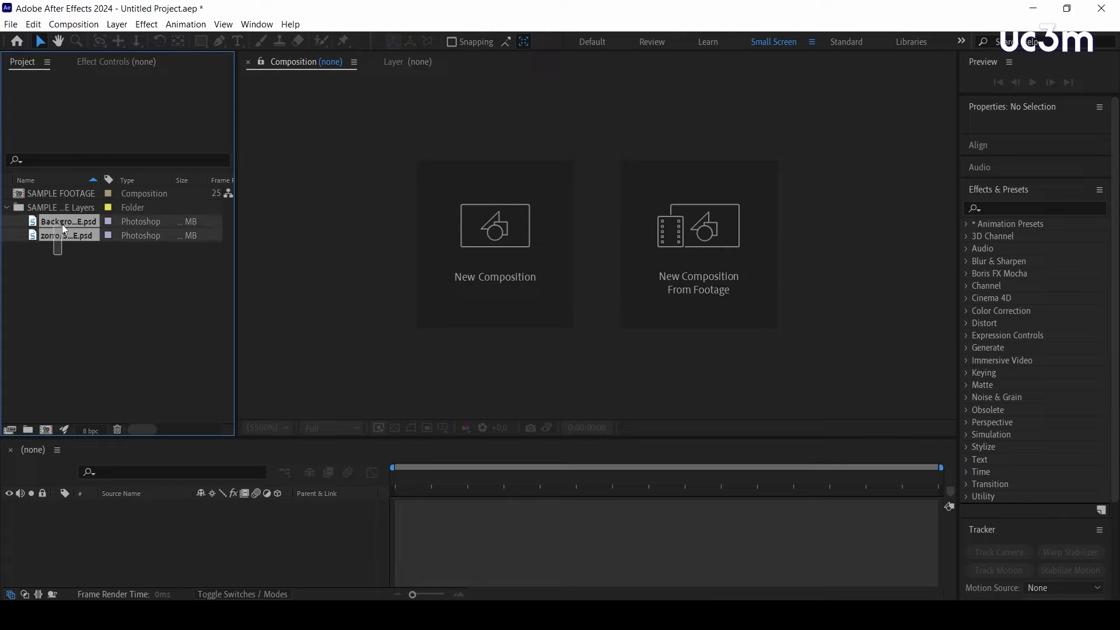
pyautogui.click(73, 260)
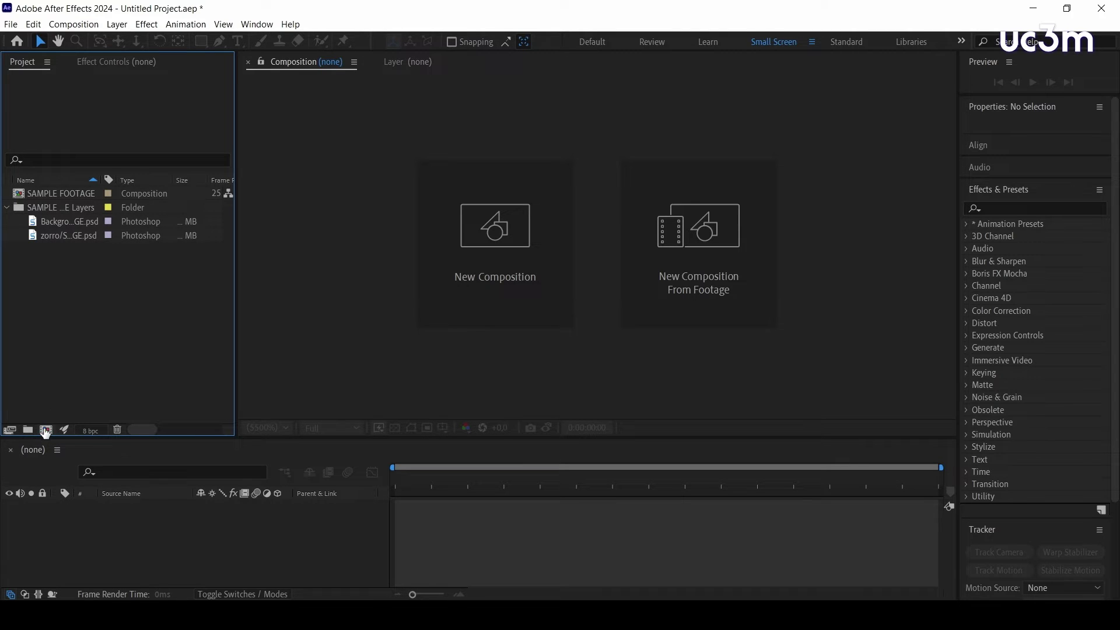
# Step: Create composition 'paralaje' using the HD 1920x1080 25 fps preset, five seconds long
pyautogui.click(45, 430)
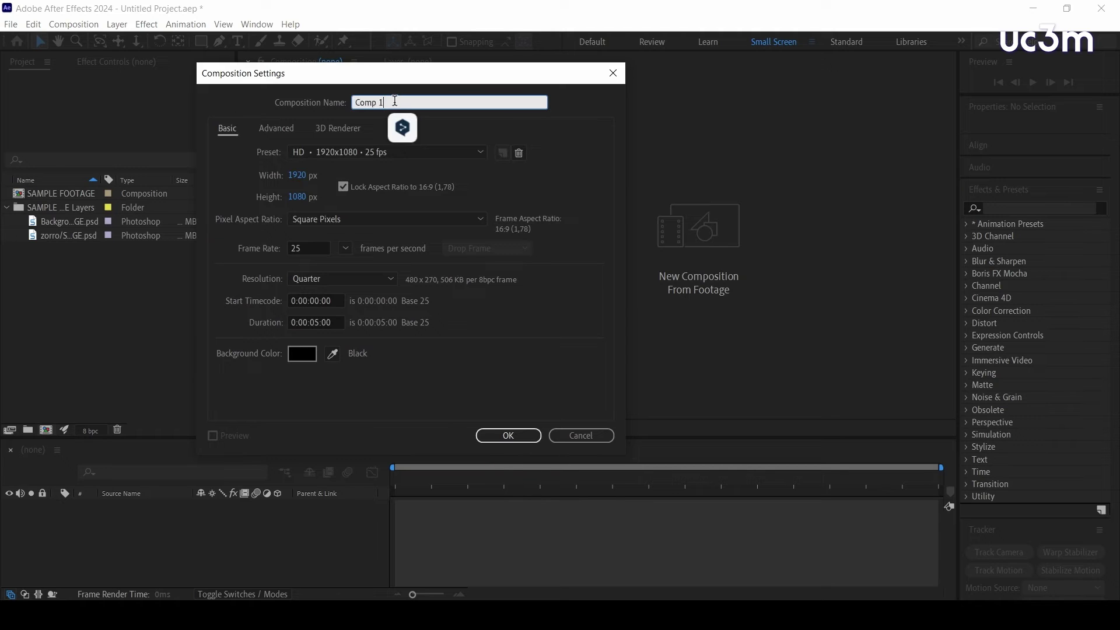
pyautogui.write('parala')
pyautogui.click(345, 149)
pyautogui.click(310, 152)
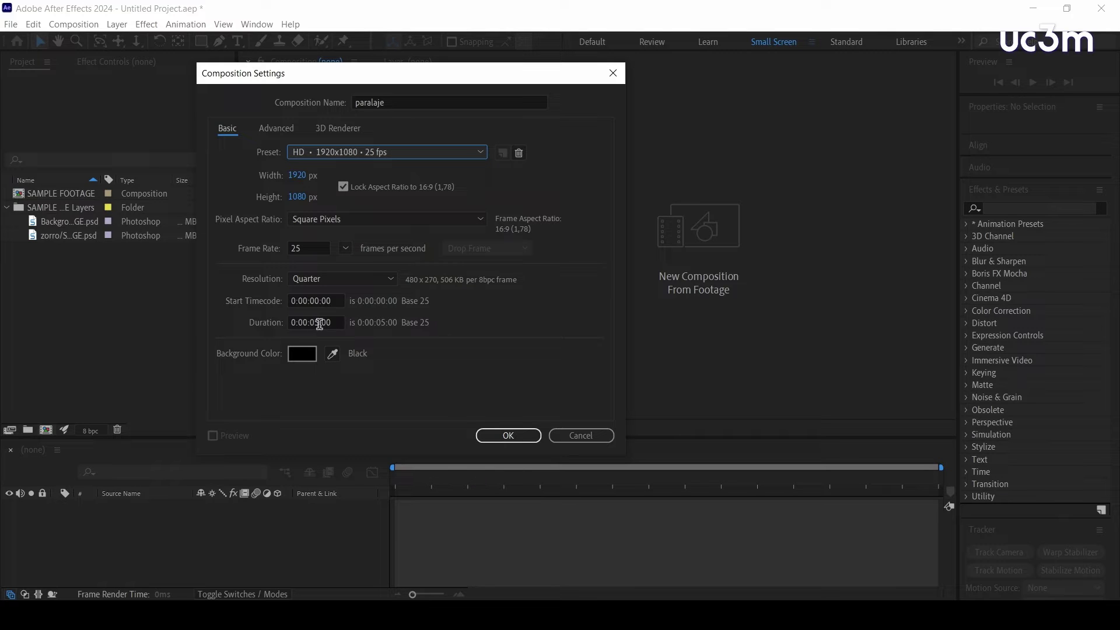
pyautogui.click(509, 435)
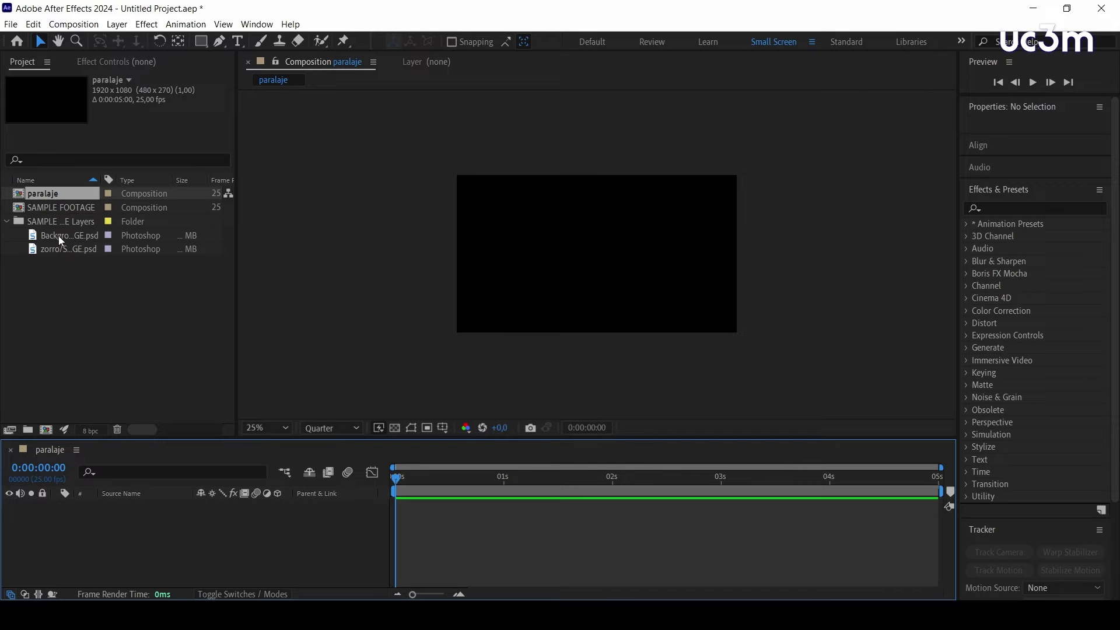
pyautogui.click(68, 250)
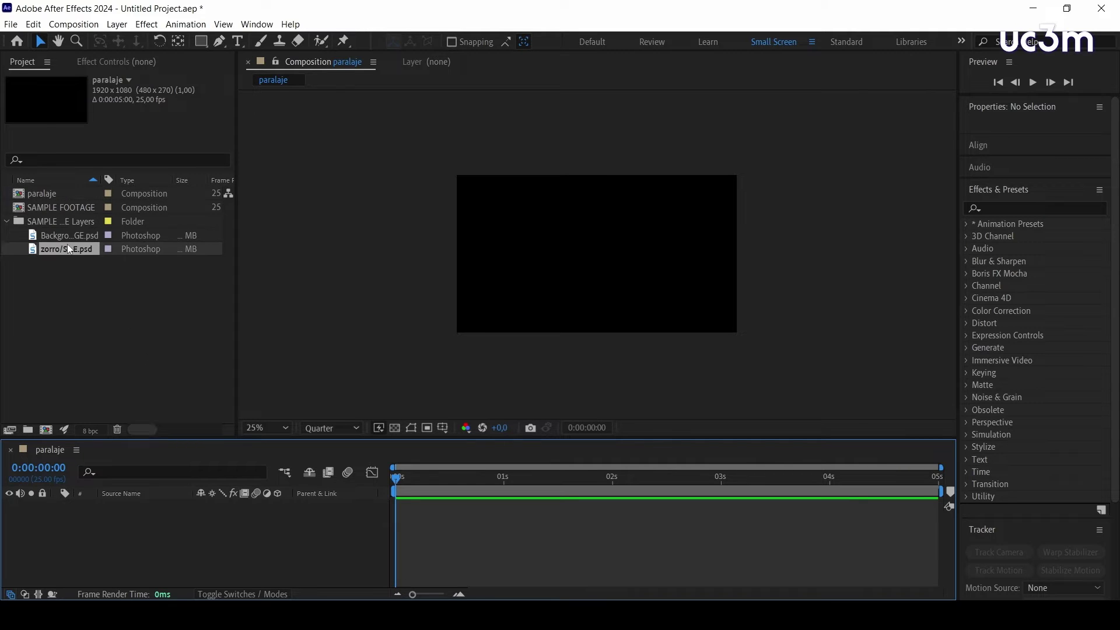
pyautogui.moveTo(68, 250); pyautogui.dragTo(132, 486)
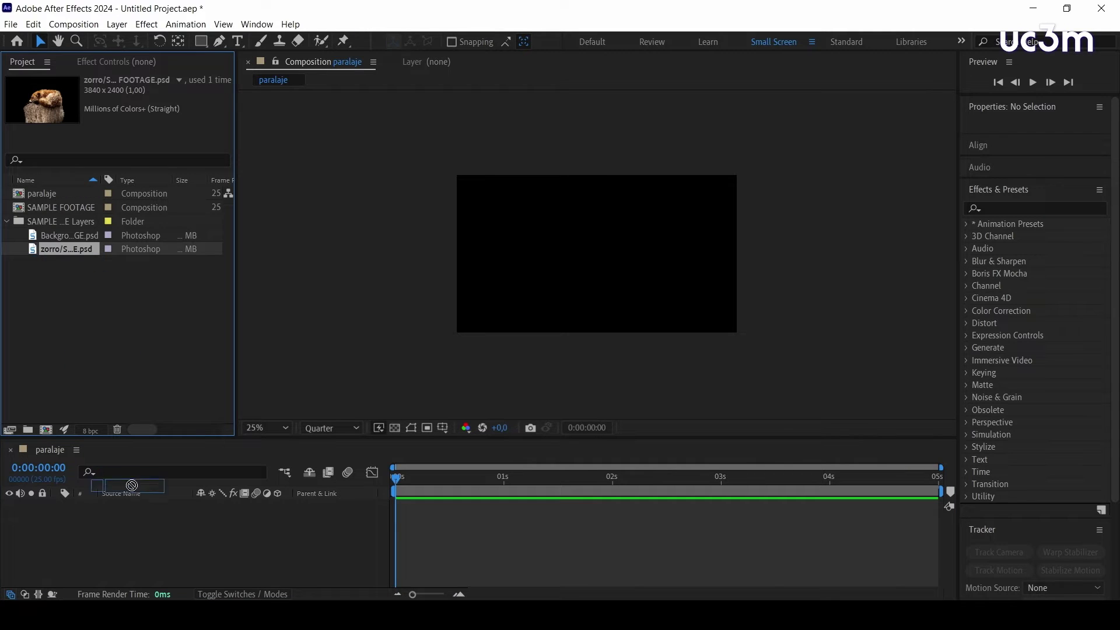
pyautogui.moveTo(124, 523); pyautogui.dragTo(123, 523)
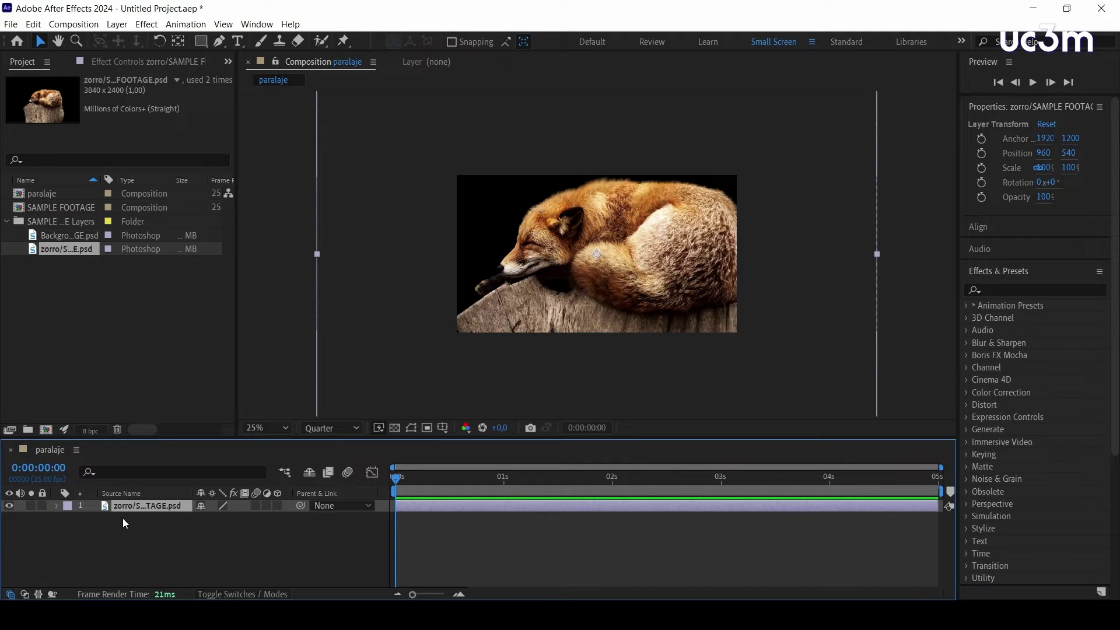
pyautogui.moveTo(59, 233); pyautogui.dragTo(130, 541)
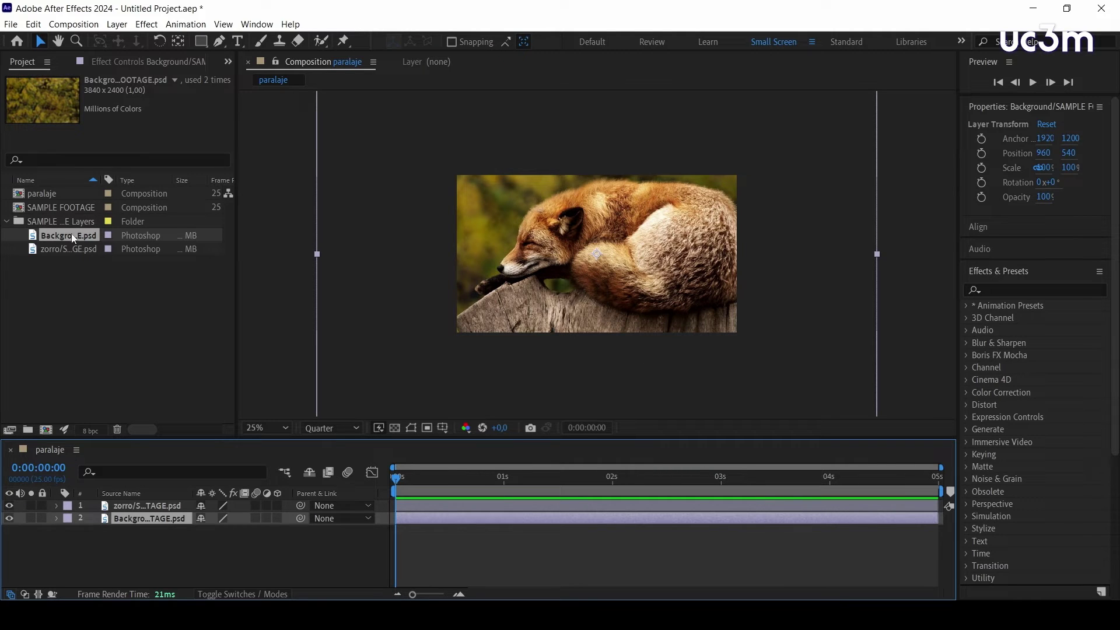
pyautogui.click(65, 248)
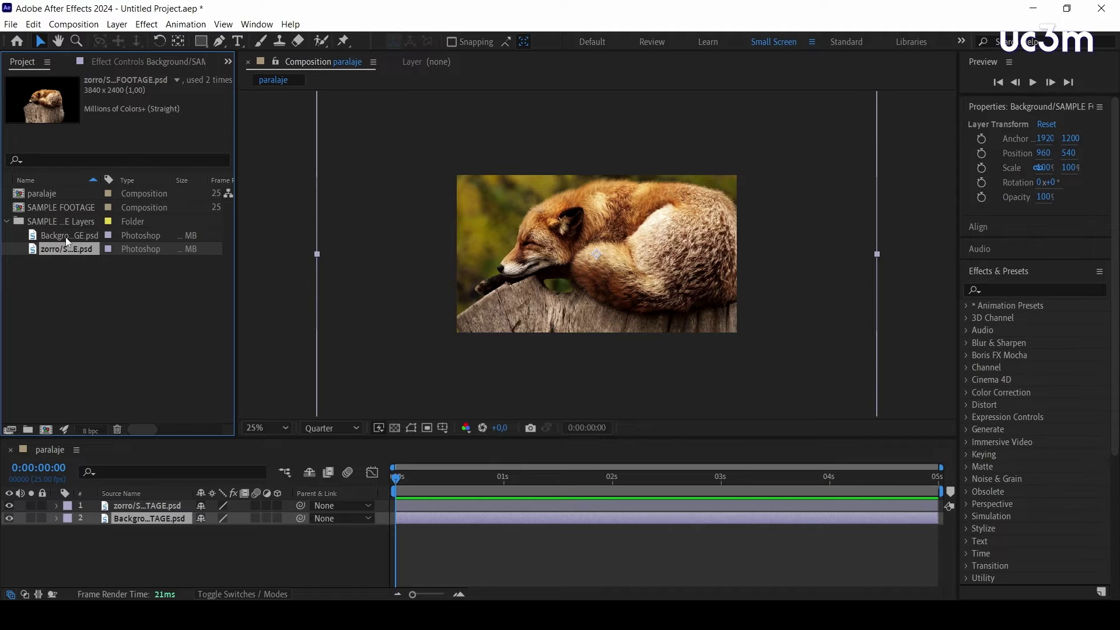
pyautogui.click(65, 237)
pyautogui.click(66, 247)
pyautogui.click(68, 206)
pyautogui.click(70, 193)
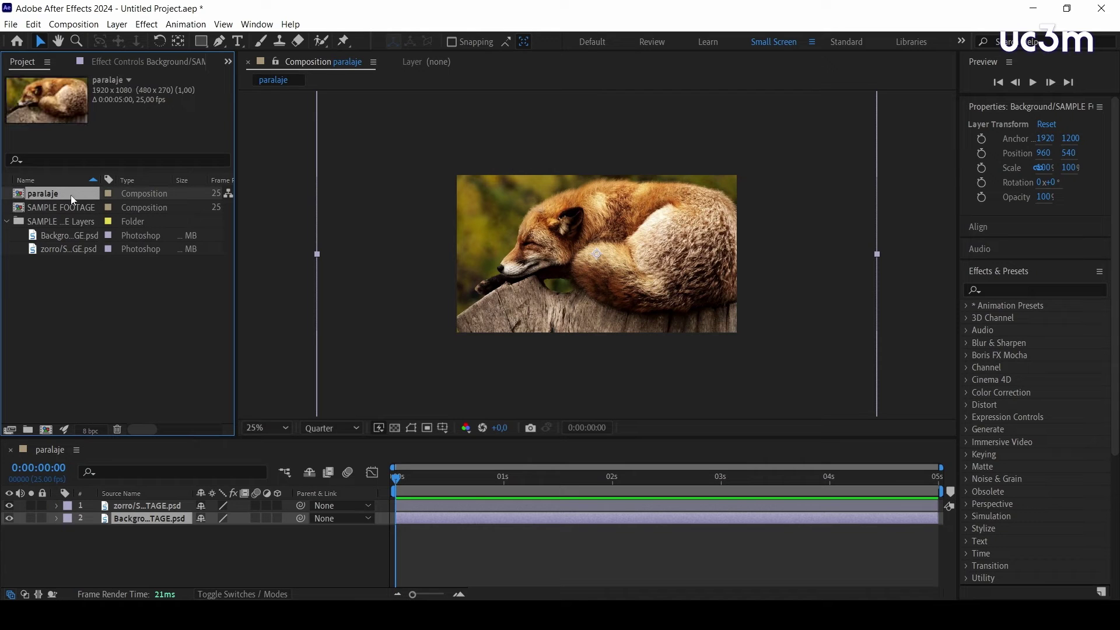
pyautogui.click(92, 316)
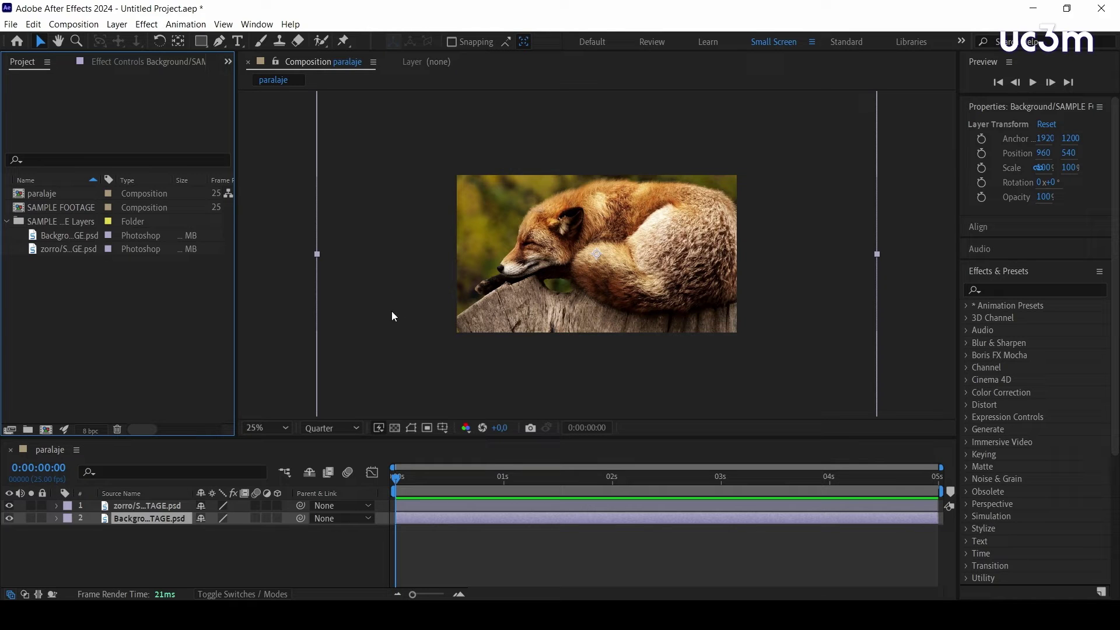
# Step: Fit the zorro layer to the composition at 45%, then select the Background layer
pyautogui.click(147, 506)
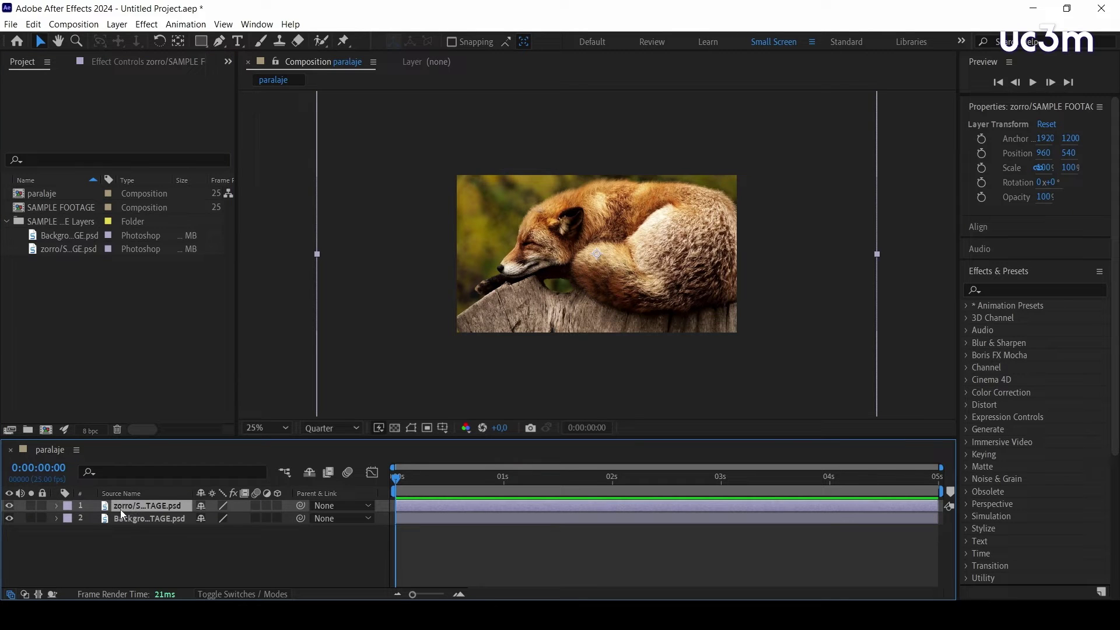
pyautogui.rightClick(128, 506)
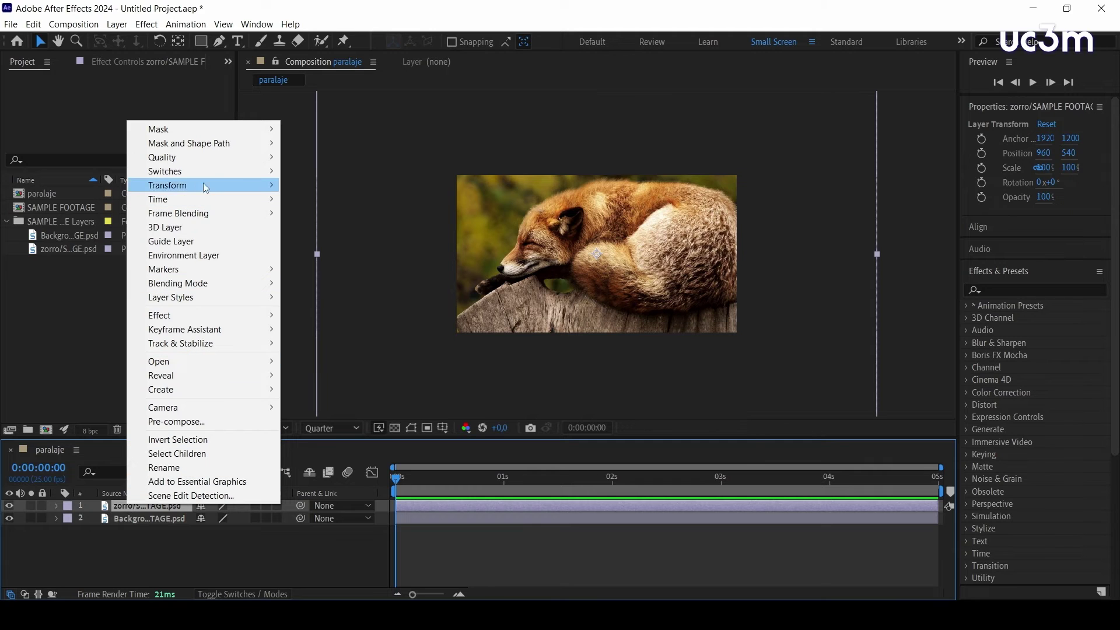
pyautogui.moveTo(205, 187)
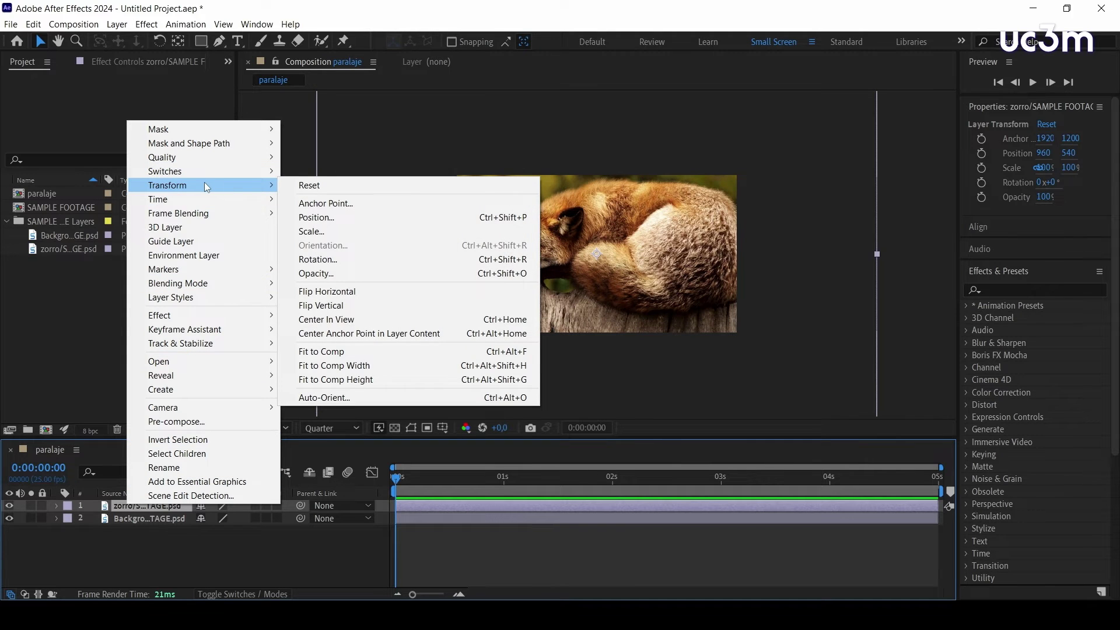
pyautogui.click(384, 351)
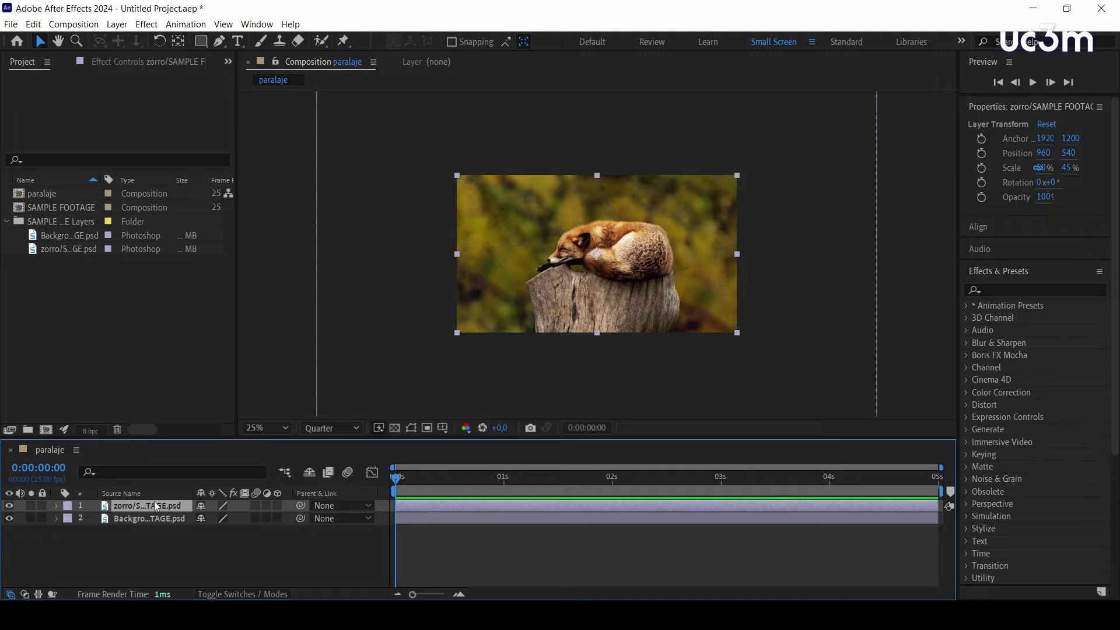
pyautogui.click(141, 517)
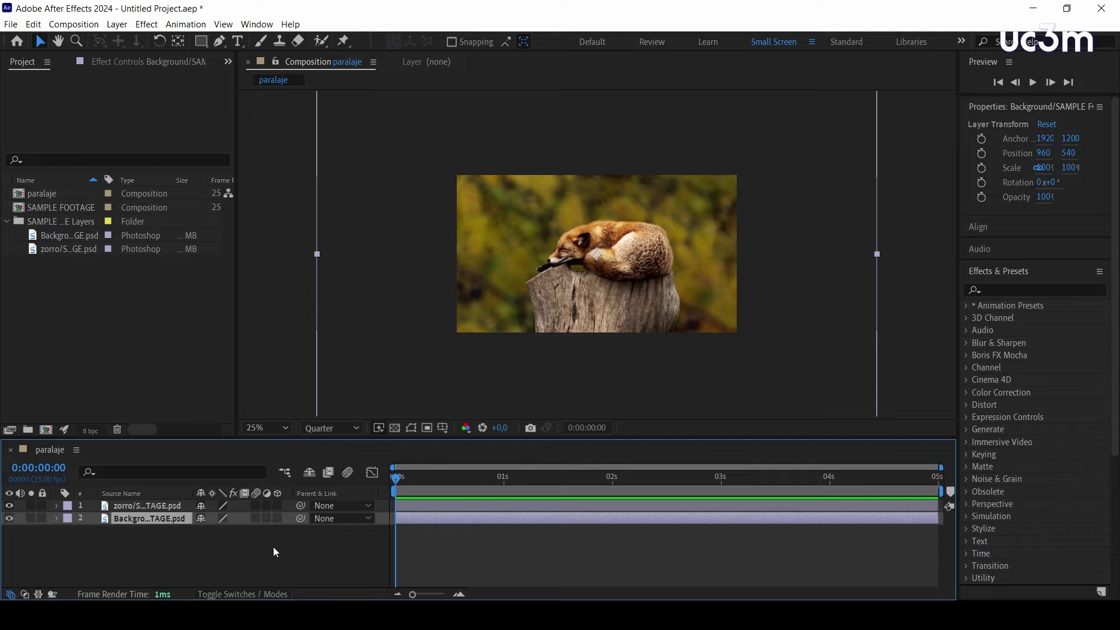
# Step: Enable the 3D switch on zorro and Background and set the viewer to Custom View 1
pyautogui.click(278, 505)
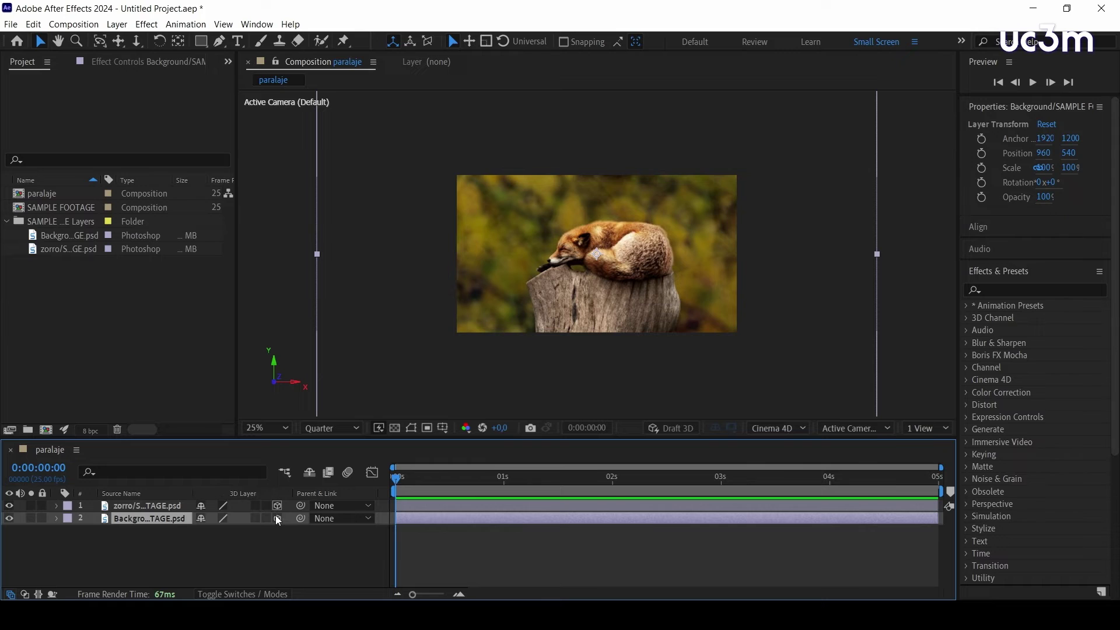
pyautogui.click(278, 518)
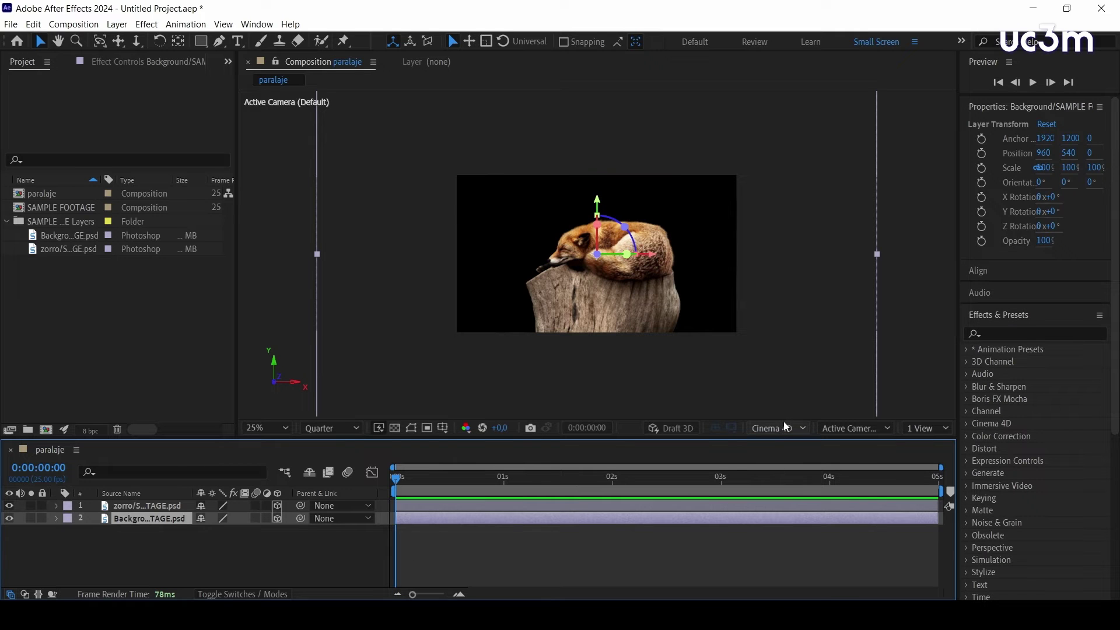
pyautogui.click(882, 428)
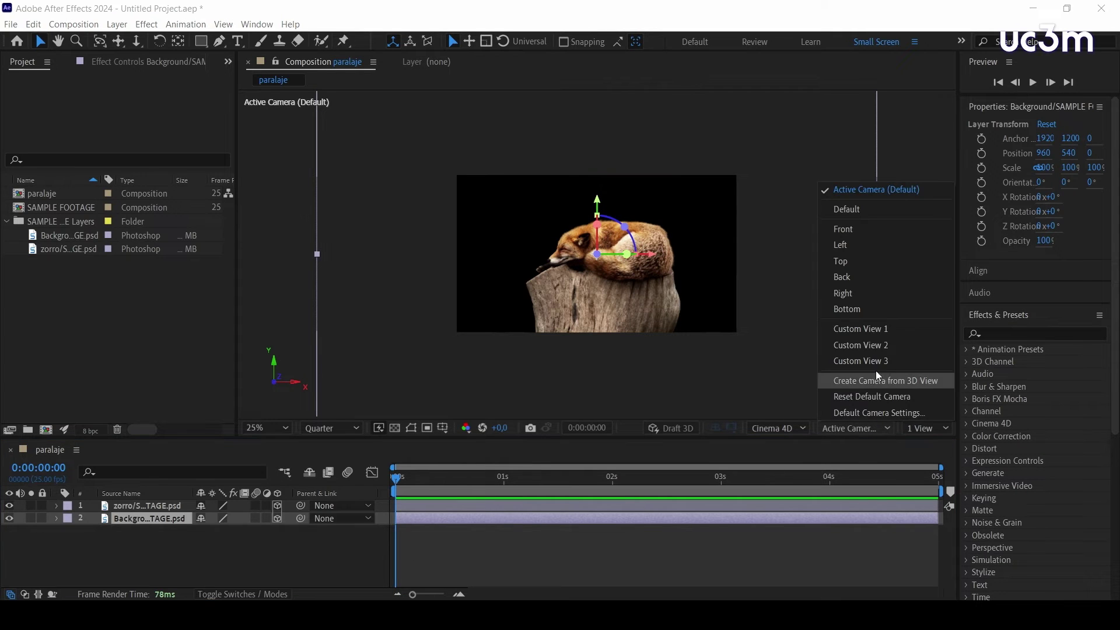
pyautogui.click(874, 331)
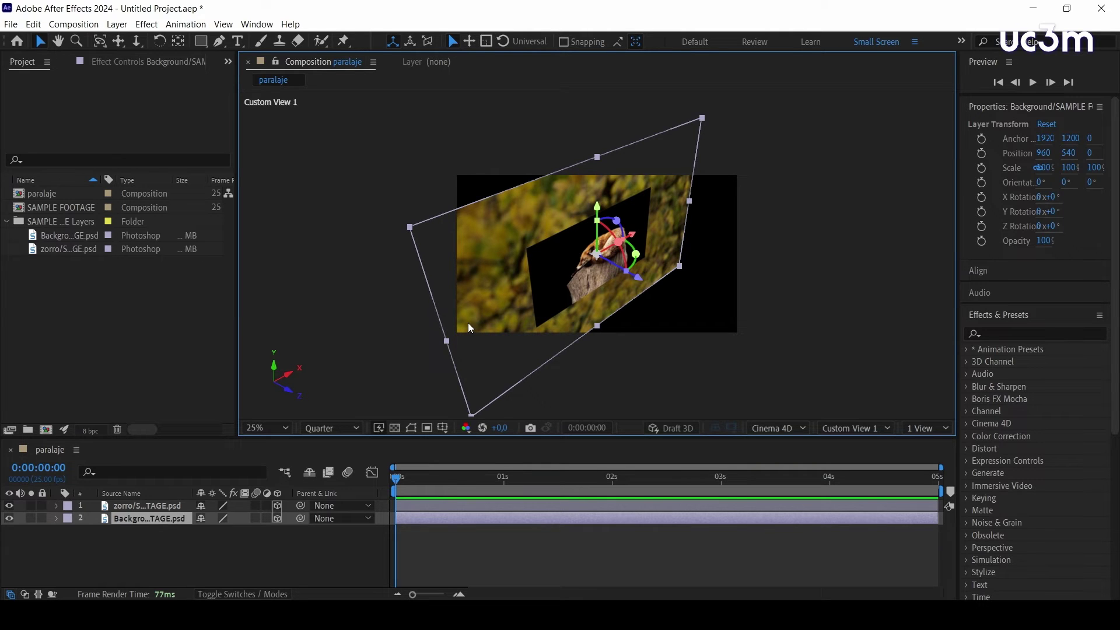
# Step: Set the Background layer's Z position to 650 (960, 540, 650), pushing it behind the fox
pyautogui.click(135, 505)
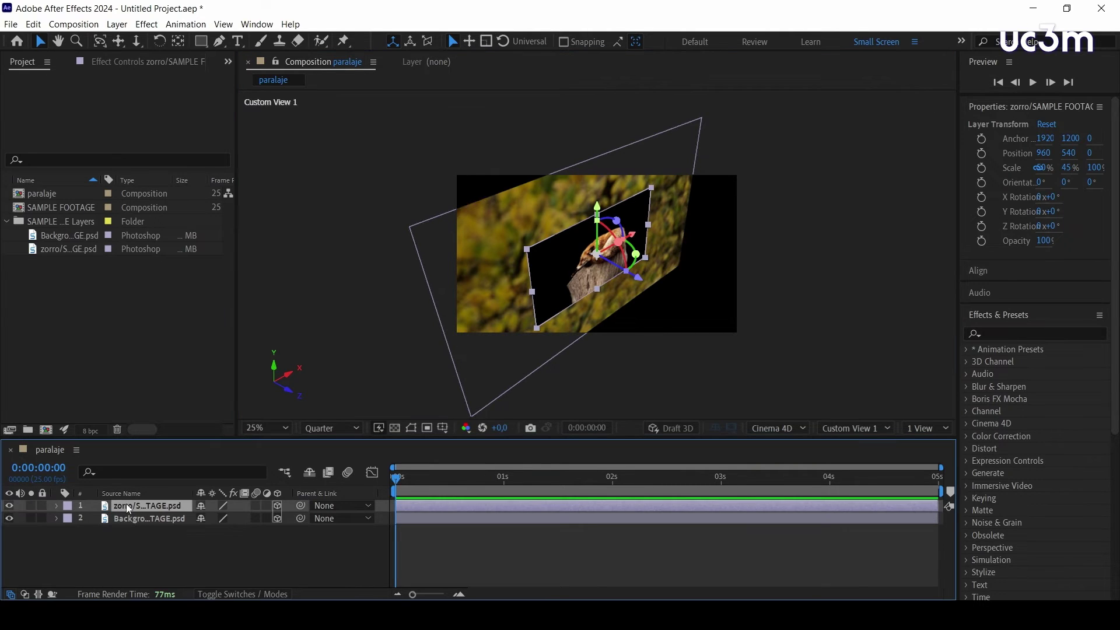
pyautogui.click(138, 519)
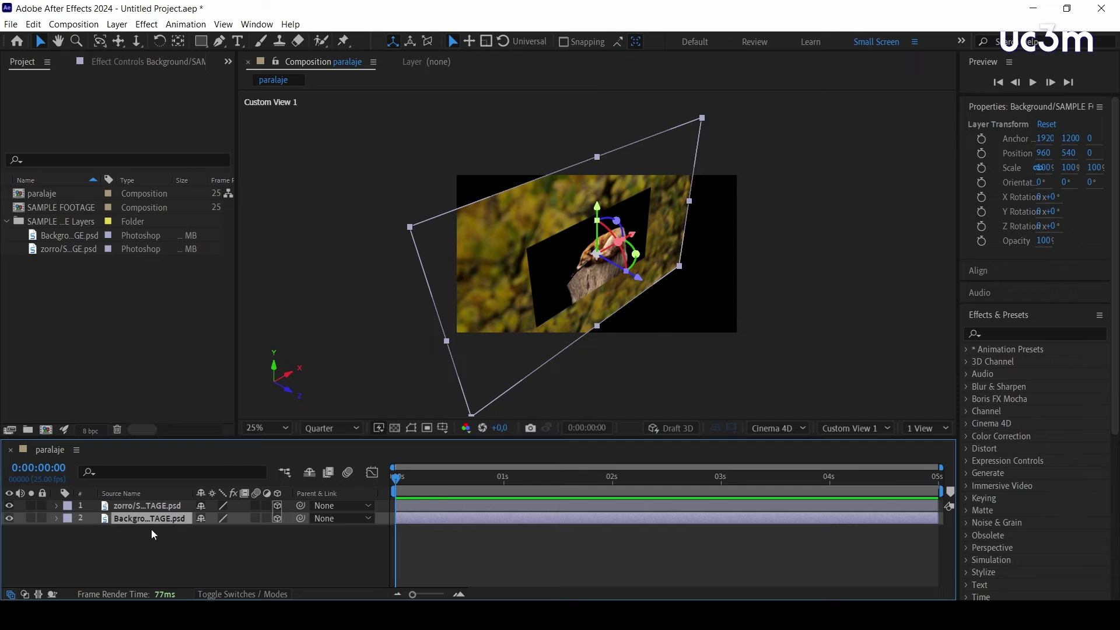
pyautogui.click(56, 519)
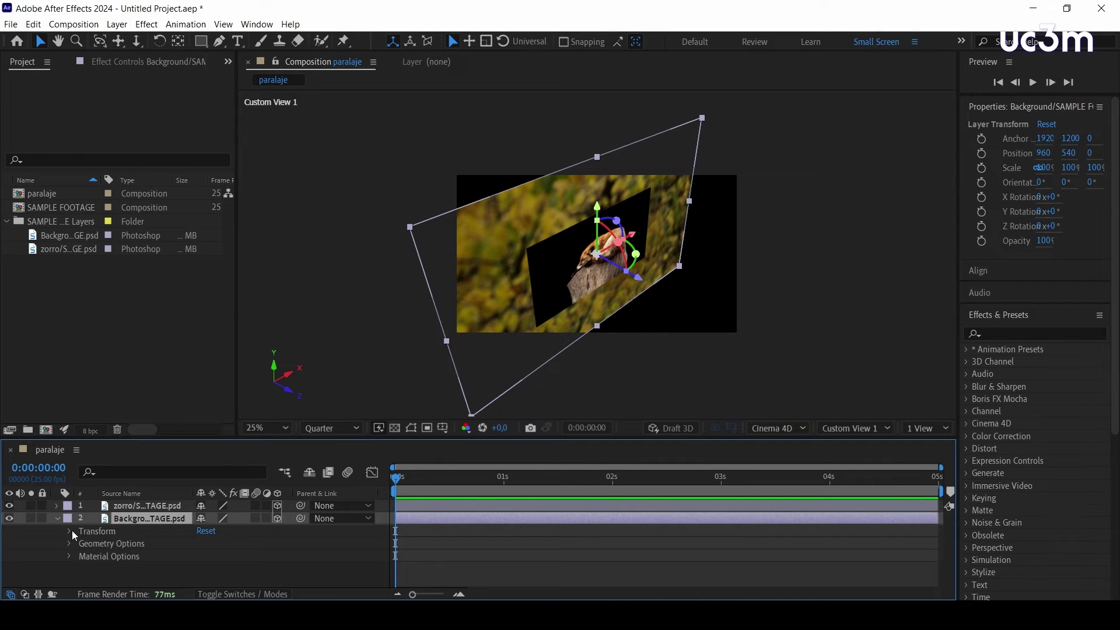
pyautogui.click(69, 531)
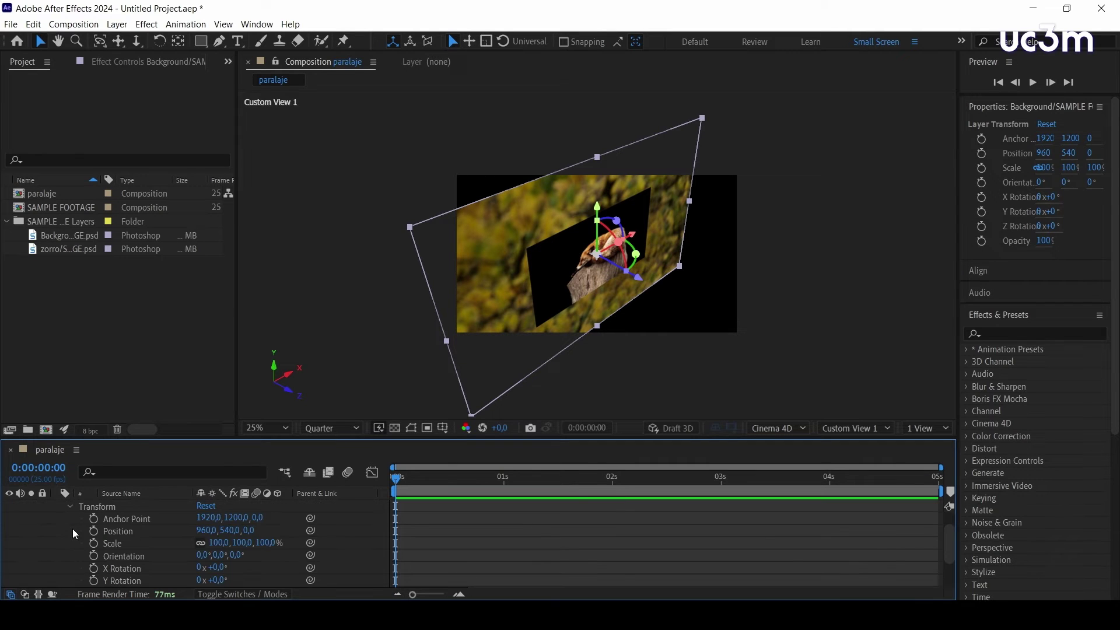
pyautogui.click(251, 530)
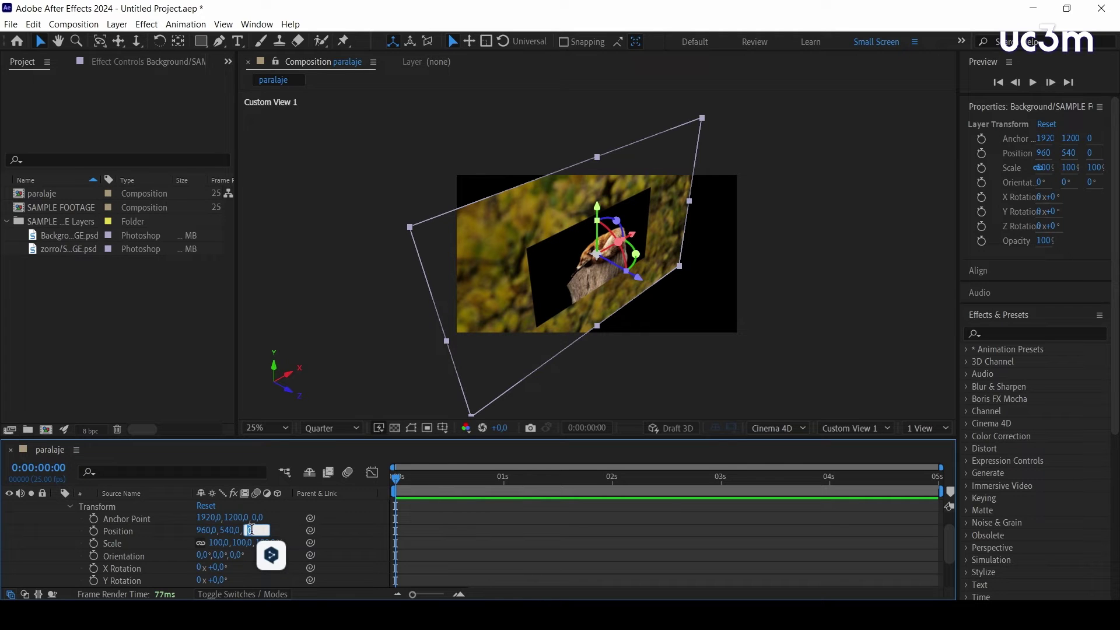
pyautogui.write('650')
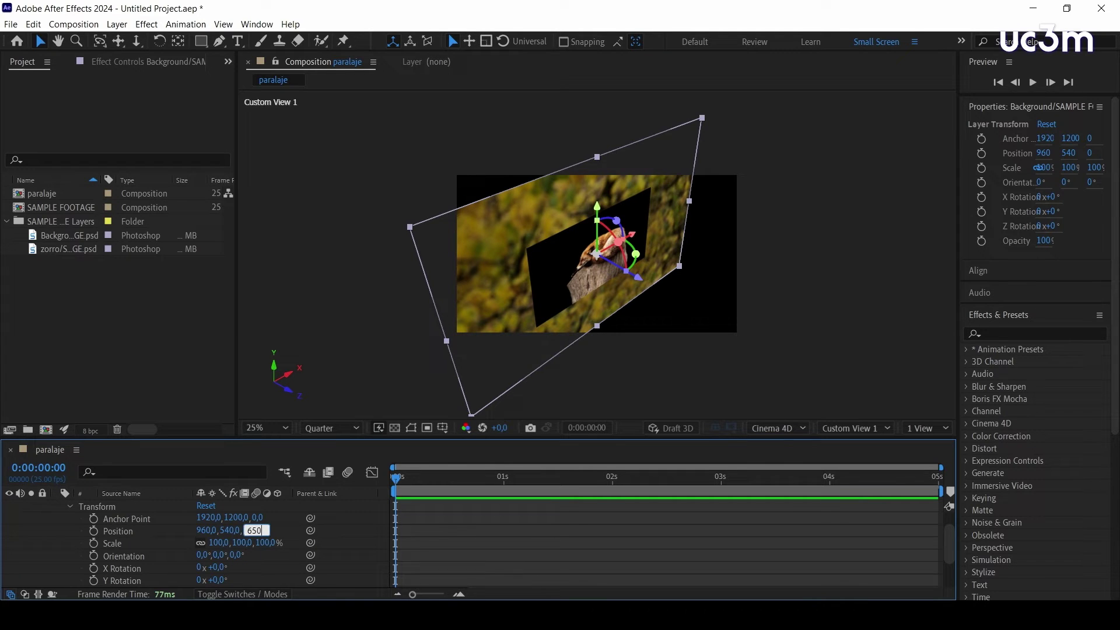
pyautogui.press('Return')
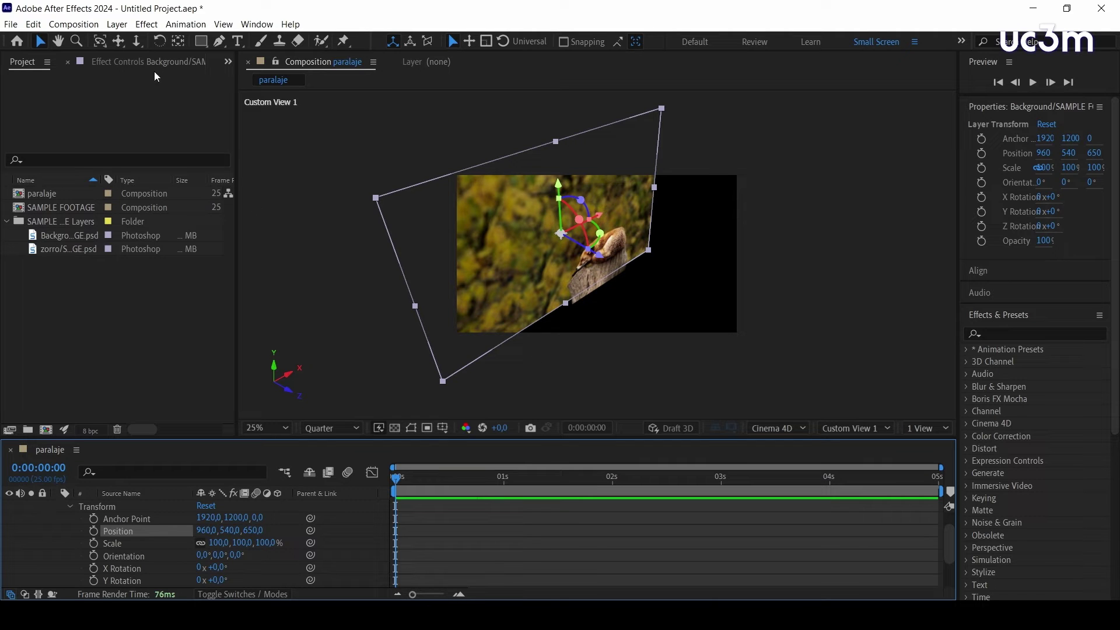
# Step: Orbit the custom view around the layers, then return the viewer to Active Camera
pyautogui.click(101, 42)
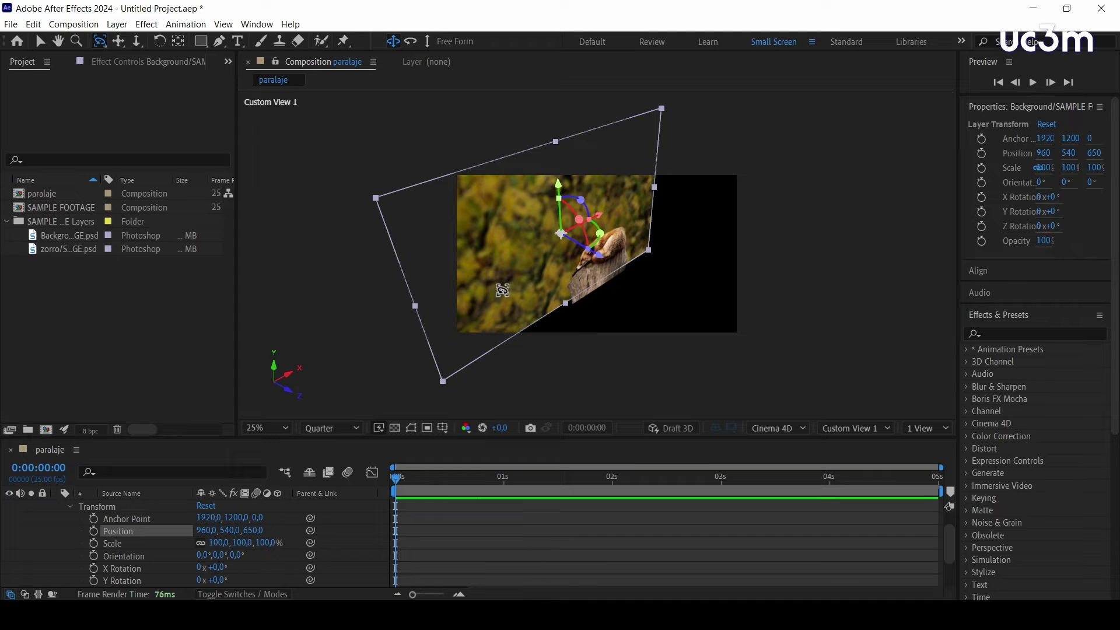
pyautogui.moveTo(578, 314)
pyautogui.mouseDown()
pyautogui.moveTo(604, 301)
pyautogui.moveTo(552, 300)
pyautogui.mouseUp()
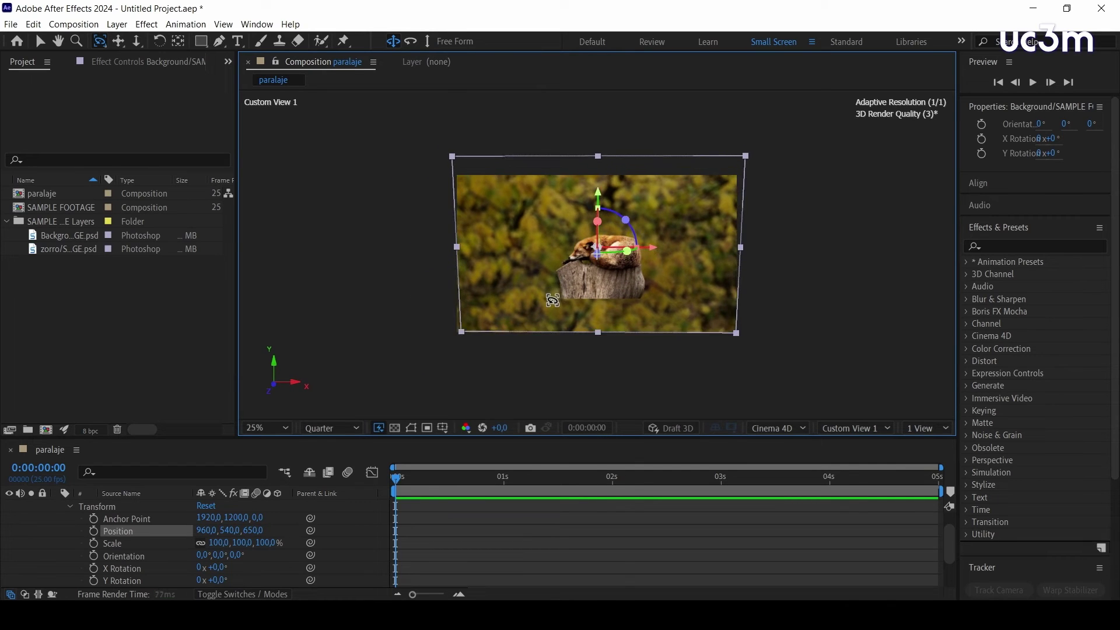
pyautogui.moveTo(552, 300); pyautogui.dragTo(549, 300)
pyautogui.click(856, 428)
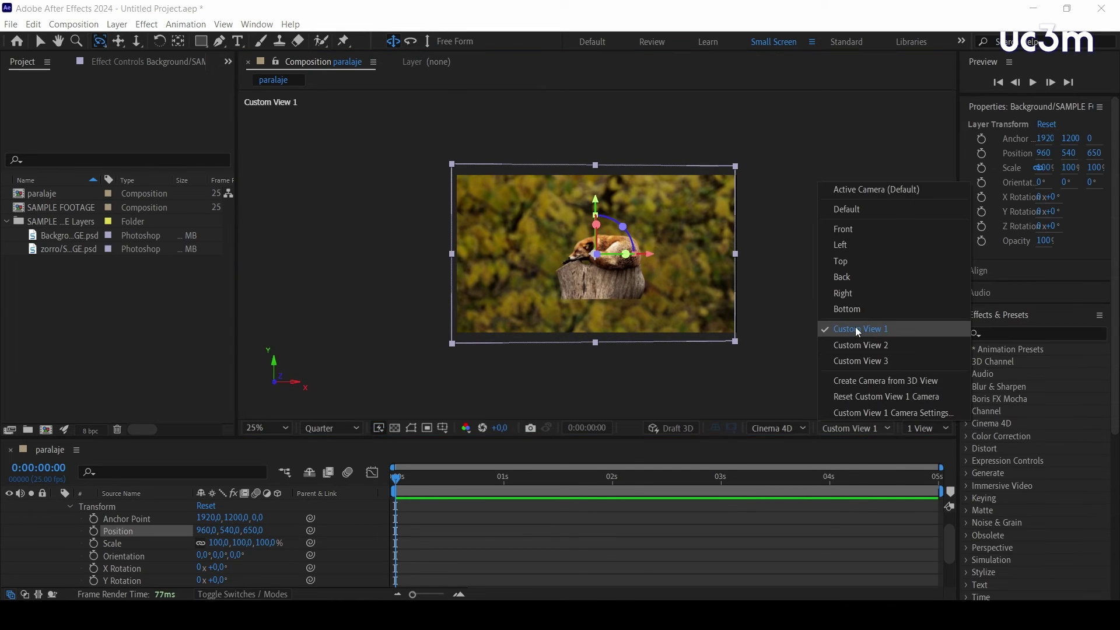
pyautogui.click(870, 190)
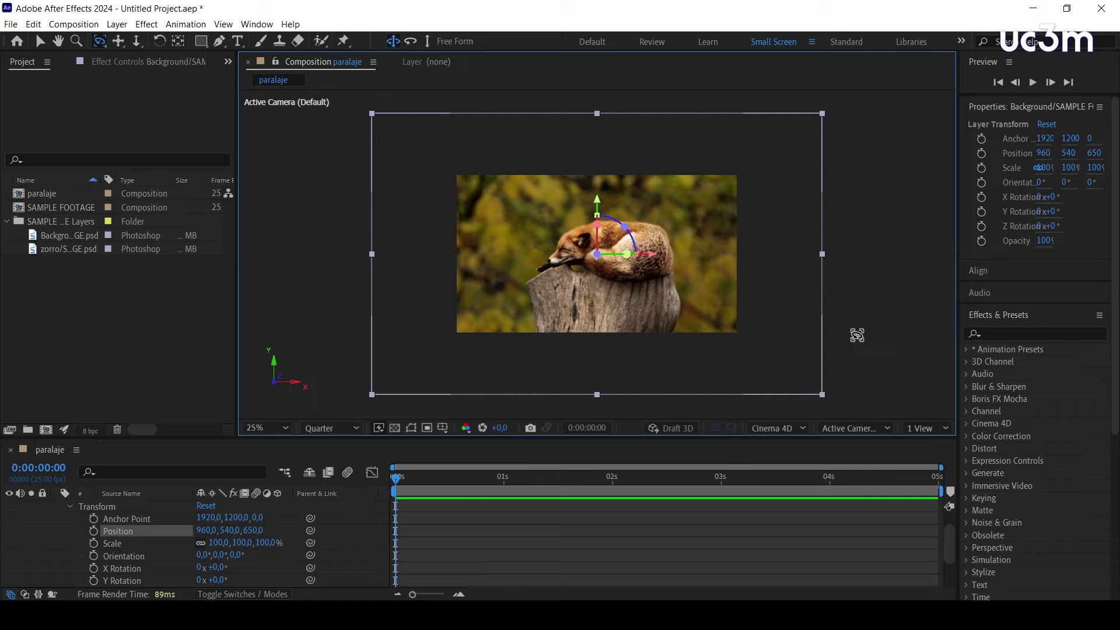
# Step: Collapse the Background layer's Transform properties and deselect all layers
pyautogui.click(69, 506)
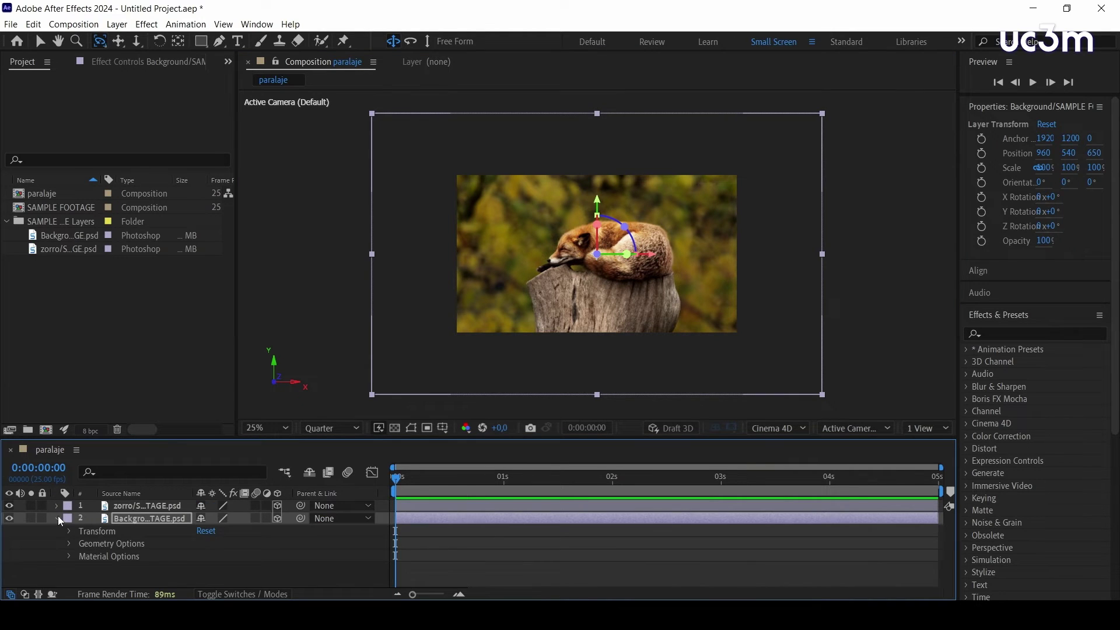
pyautogui.click(58, 517)
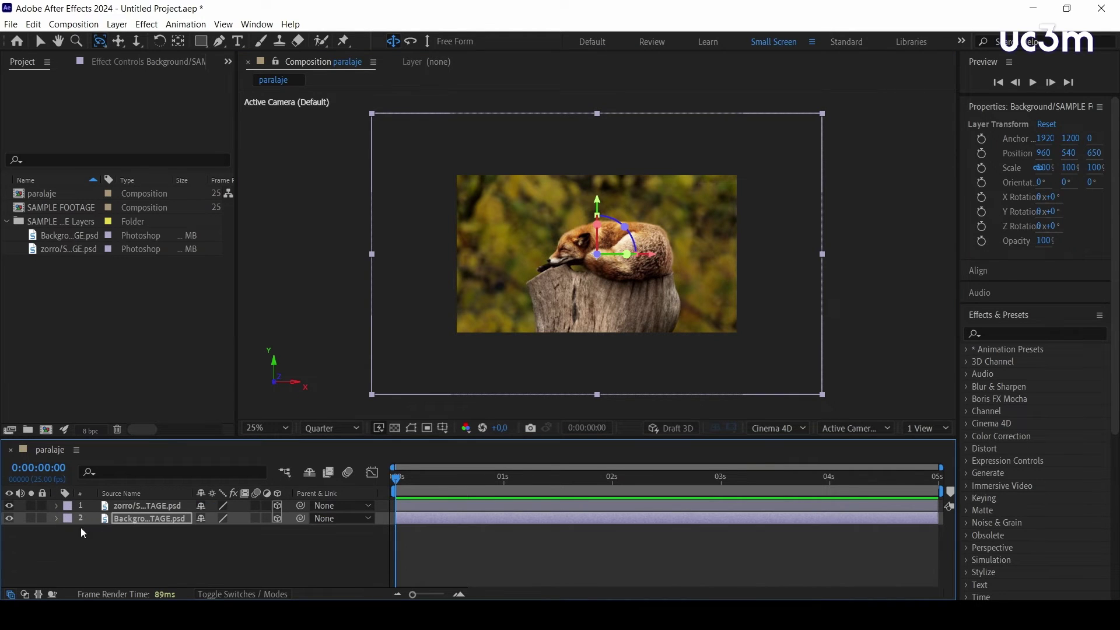
pyautogui.click(142, 552)
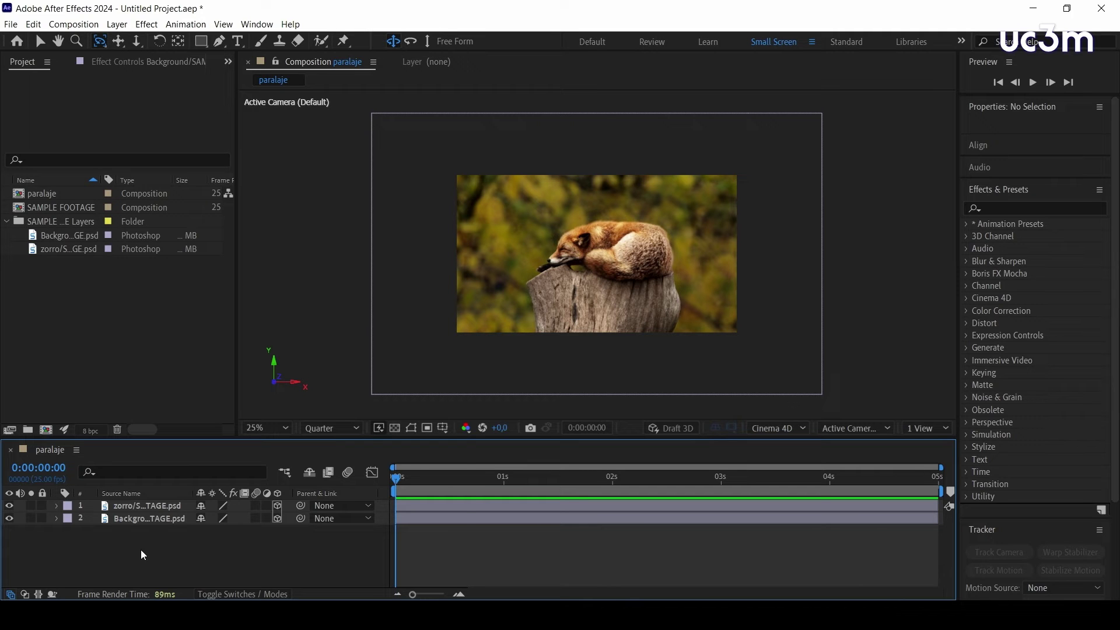
# Step: Add a 50mm two-node camera, Camera 1, through the timeline's New > Camera menu
pyautogui.rightClick(141, 550)
pyautogui.moveTo(175, 398)
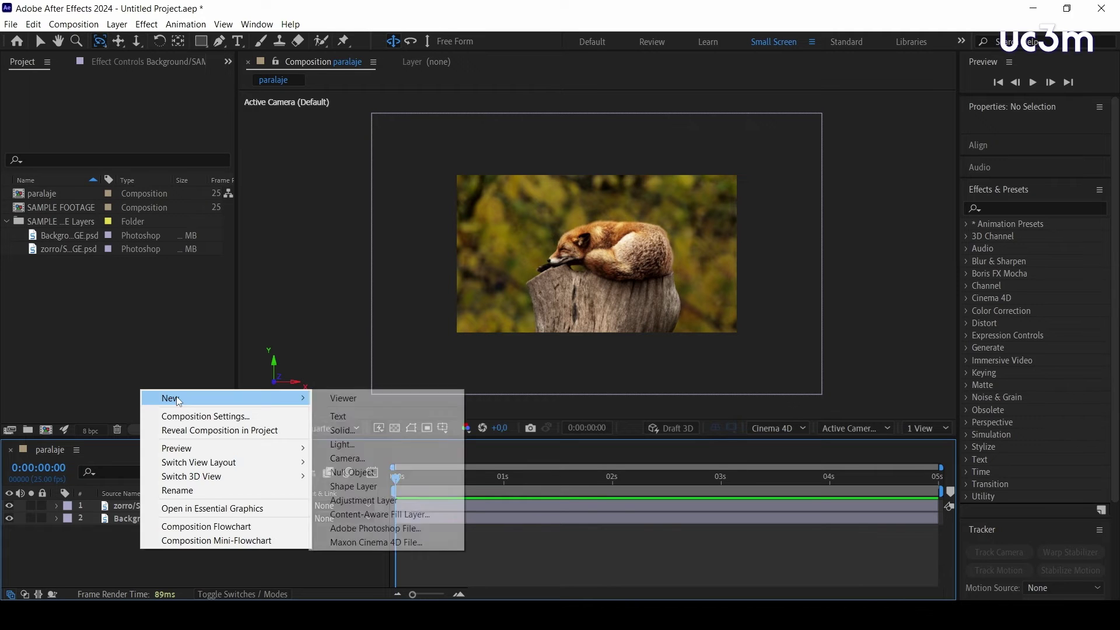
pyautogui.click(381, 458)
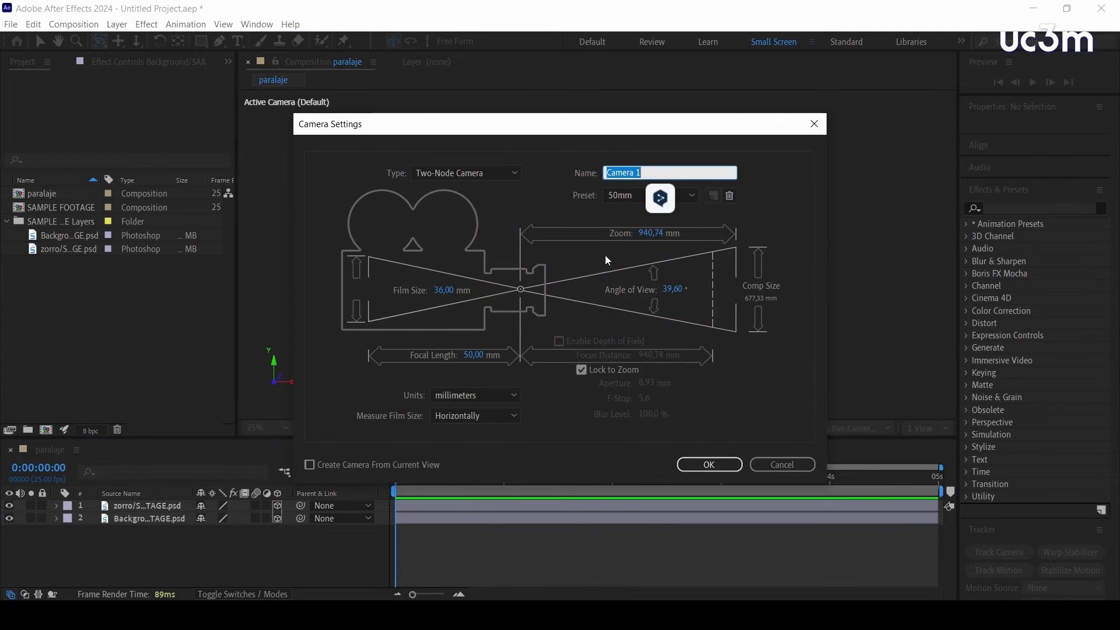
pyautogui.click(709, 464)
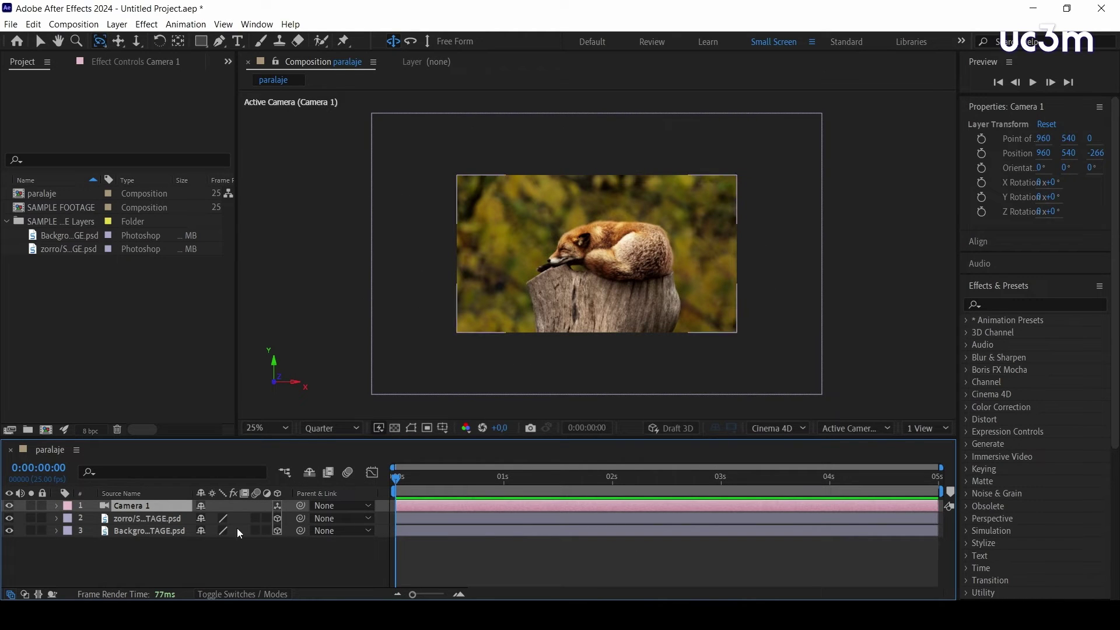
pyautogui.click(866, 429)
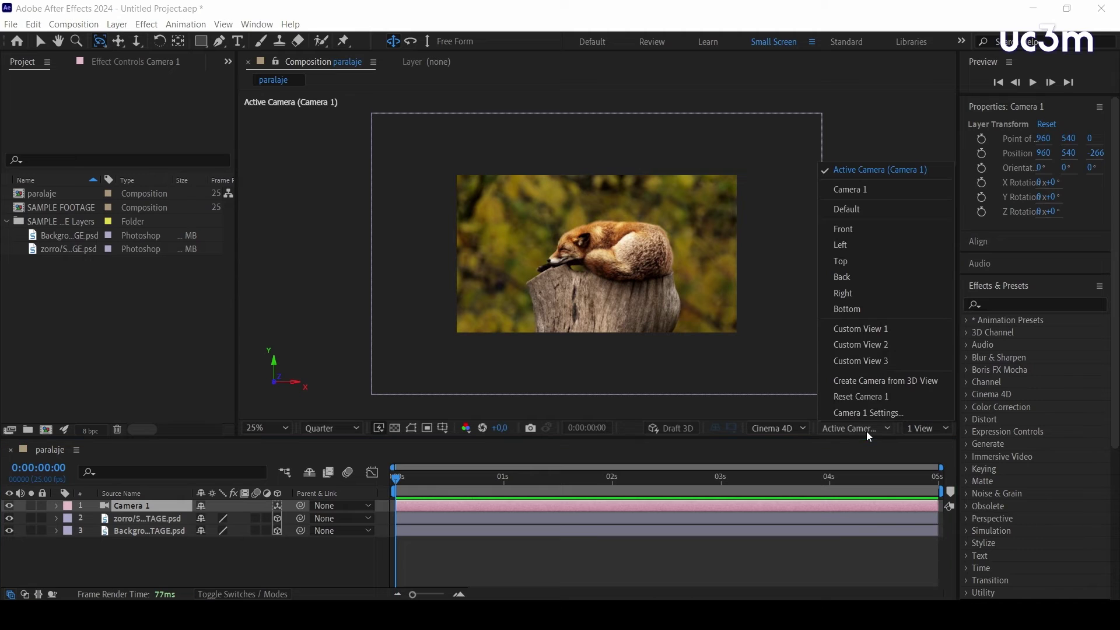
# Step: Orbit Custom View 1 to see the camera, and reveal Camera 1's Position (960, 540, -2666.7)
pyautogui.click(862, 334)
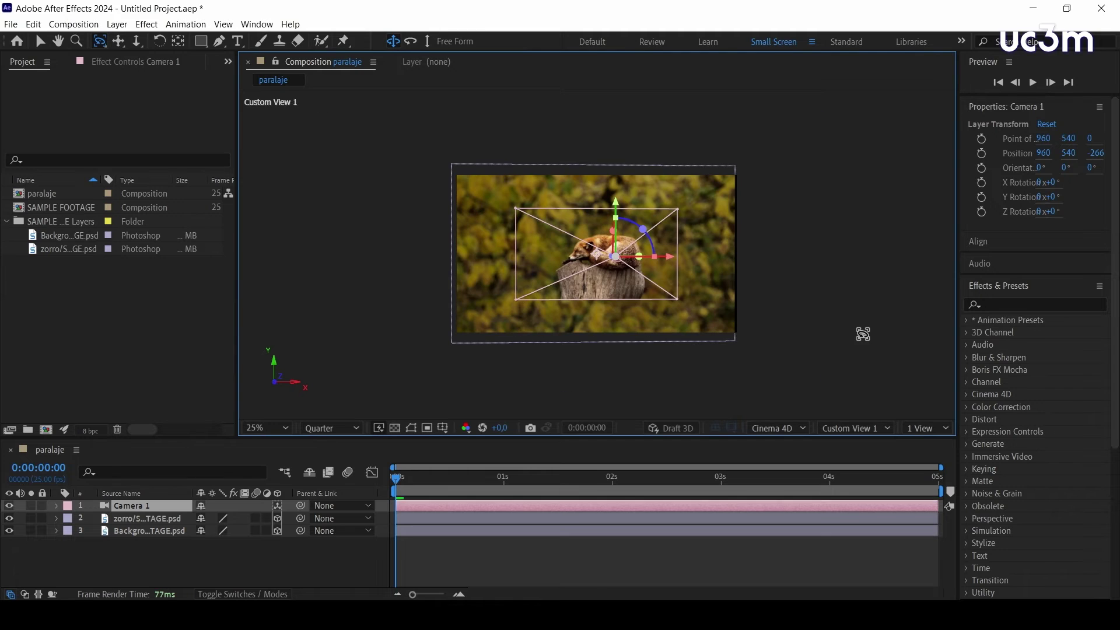
pyautogui.moveTo(466, 316); pyautogui.dragTo(504, 316)
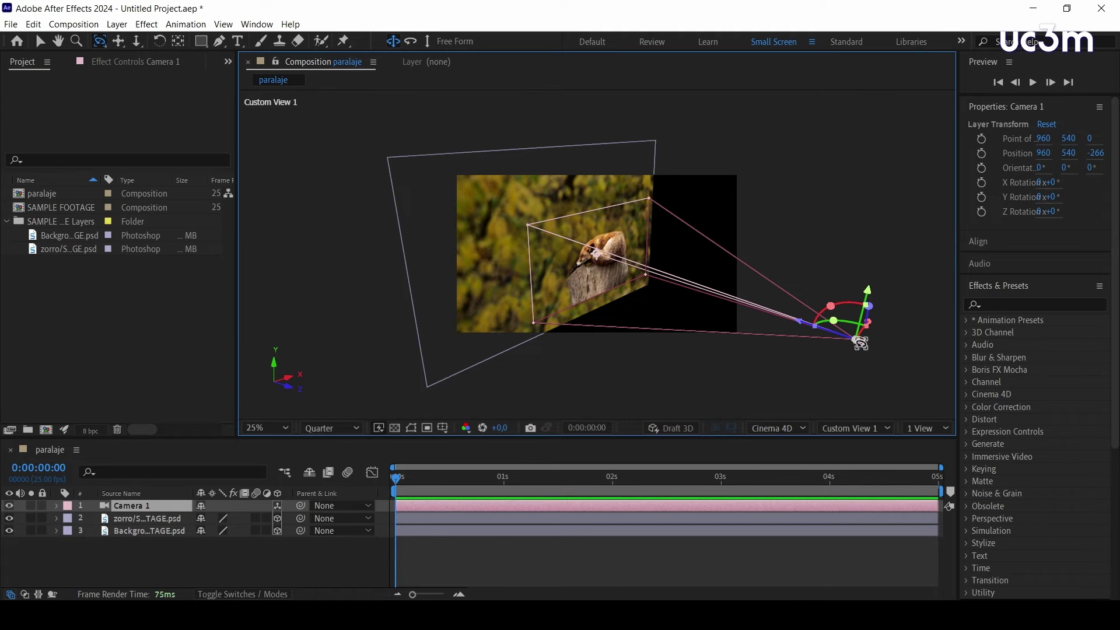
pyautogui.moveTo(806, 365); pyautogui.dragTo(781, 357)
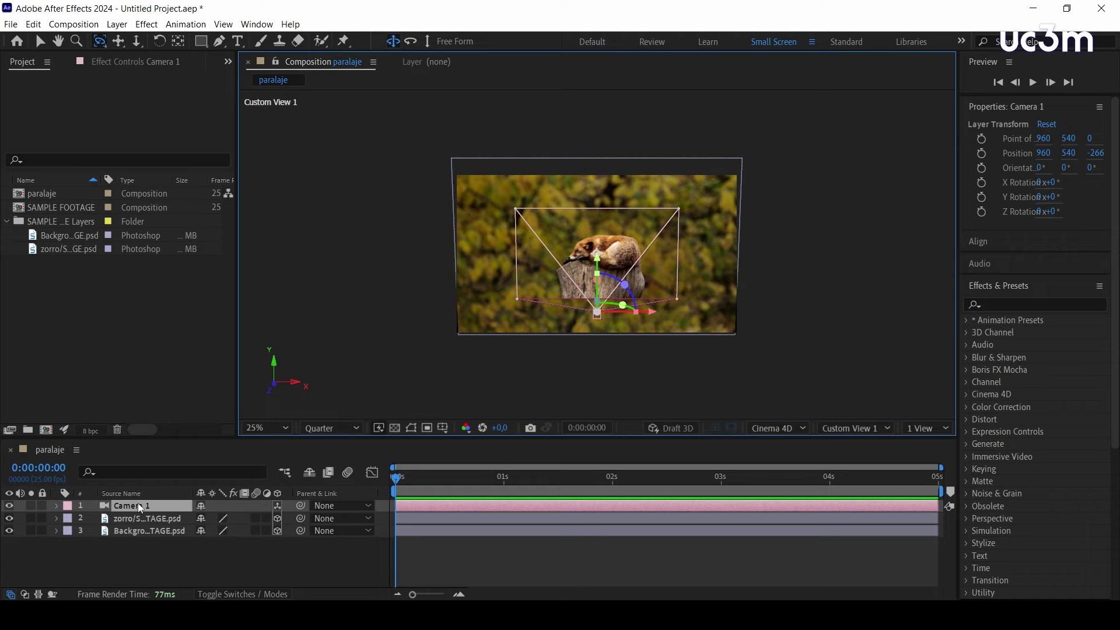
pyautogui.press('p')
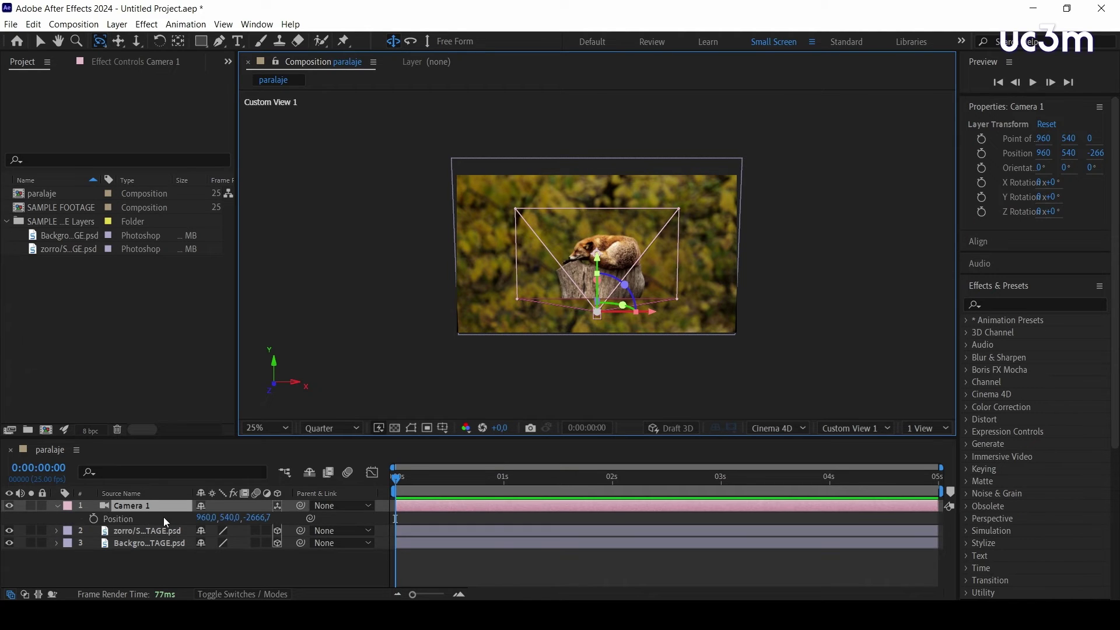
pyautogui.click(396, 481)
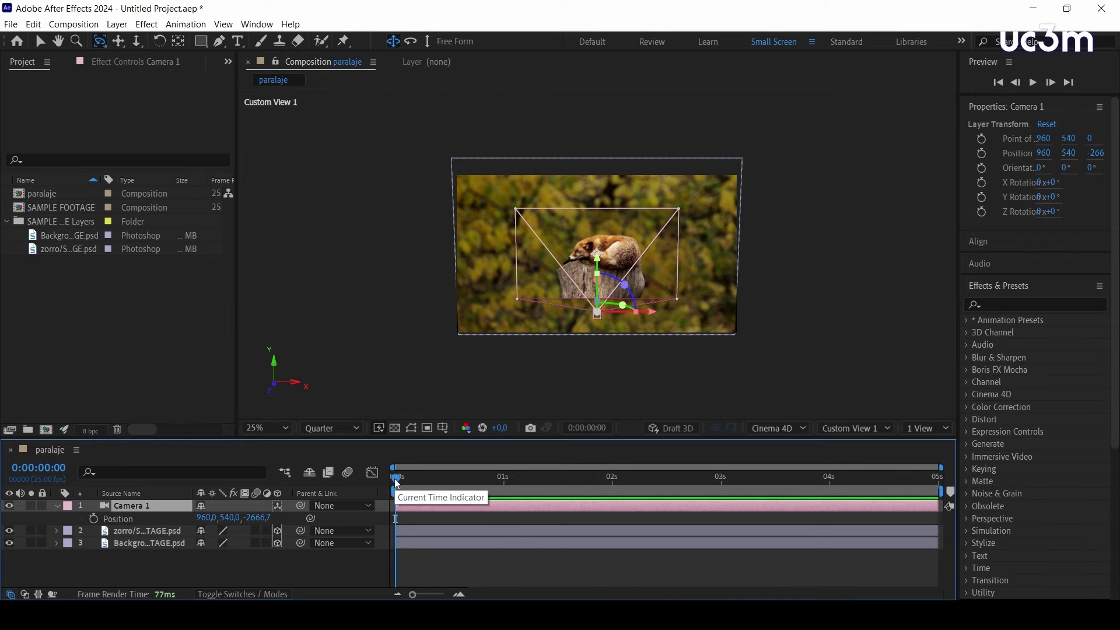
# Step: Set Camera 1's Position X to 706 and keyframe it at 0s
pyautogui.click(203, 518)
pyautogui.moveTo(202, 518); pyautogui.dragTo(3, 495)
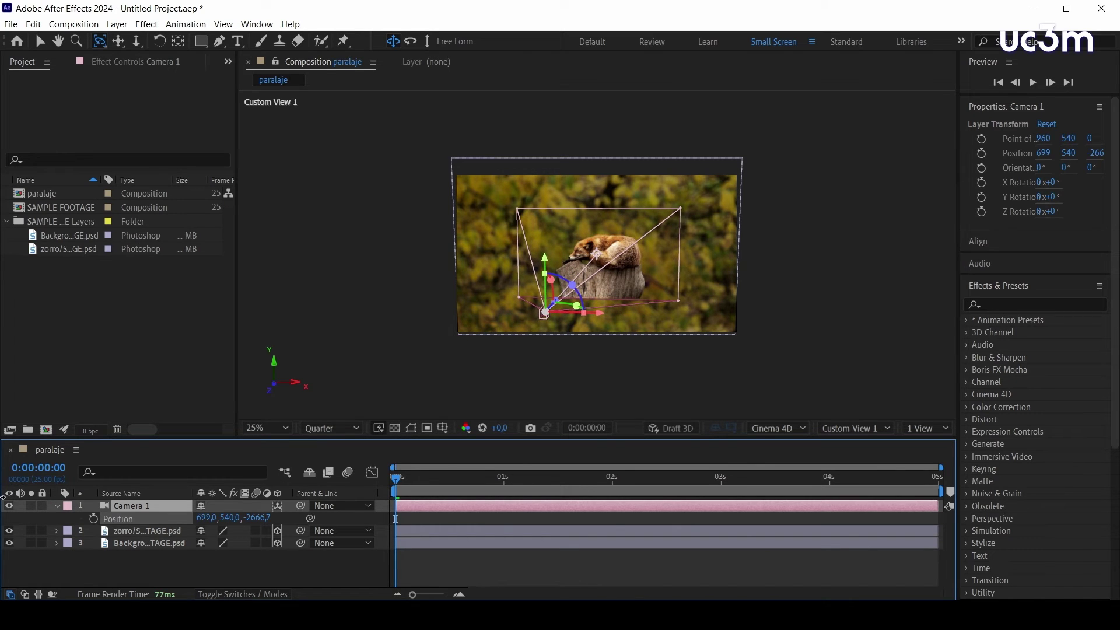
pyautogui.hotkey('shift', 'Right')
pyautogui.press('Right')
pyautogui.press('Right')
pyautogui.press('Right')
pyautogui.hotkey('shift', 'Right')
pyautogui.press('Right')
pyautogui.press('Right')
pyautogui.press('Right')
pyautogui.press('Right')
pyautogui.hotkey('shift', 'Left')
pyautogui.hotkey('shift', 'Left')
pyautogui.press('Left')
pyautogui.press('Left')
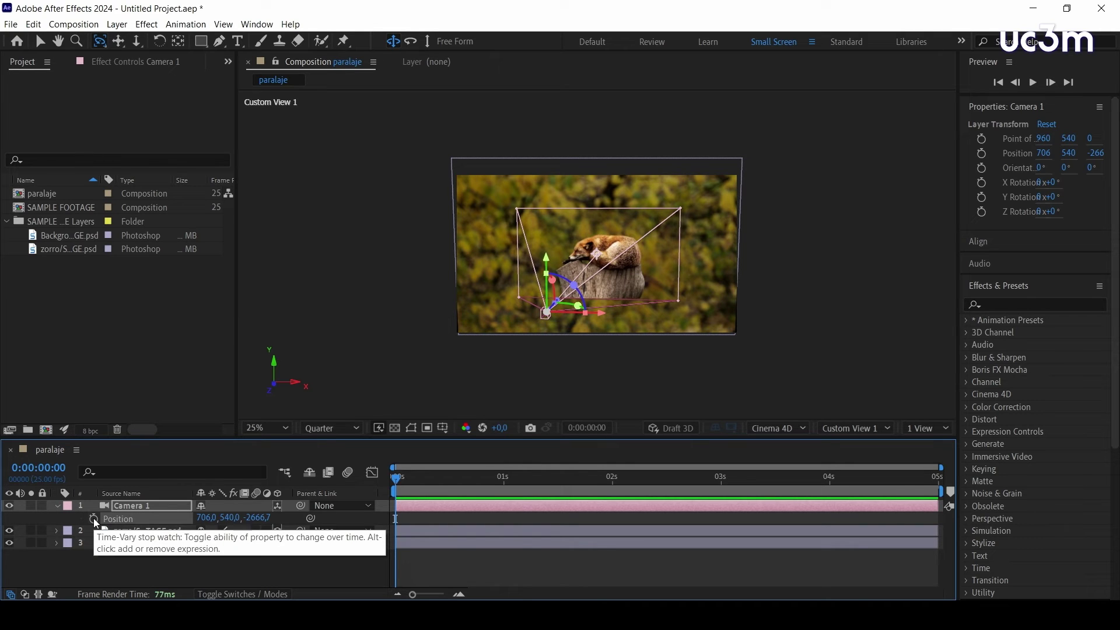
pyautogui.click(93, 518)
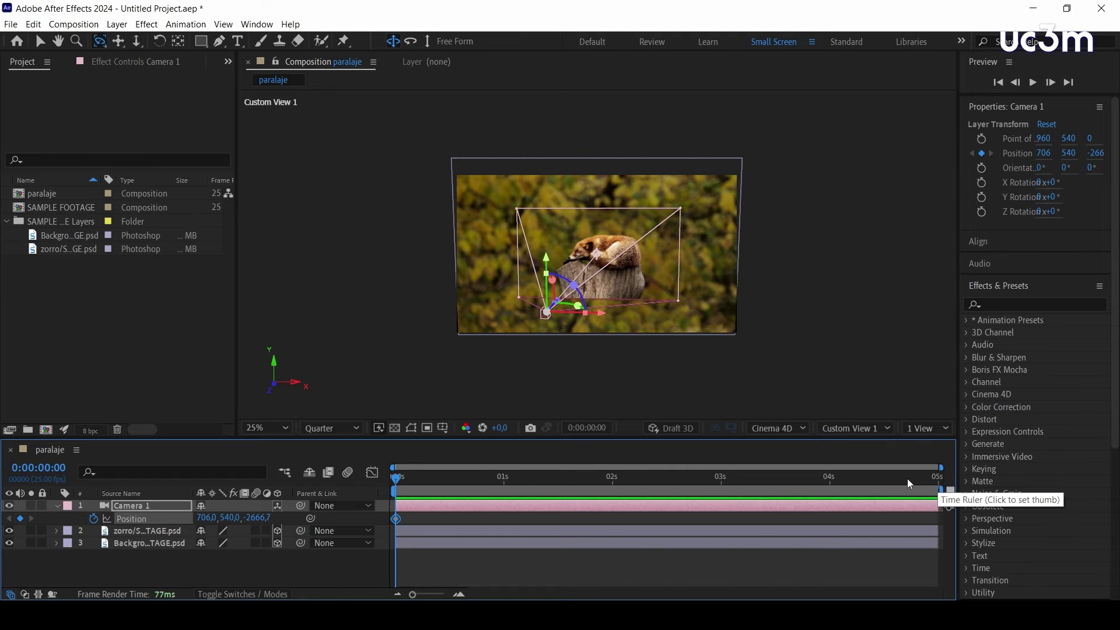
# Step: At 4:24, move Camera 1's Position X to 1495, creating the end keyframe
pyautogui.moveTo(894, 481); pyautogui.dragTo(949, 486)
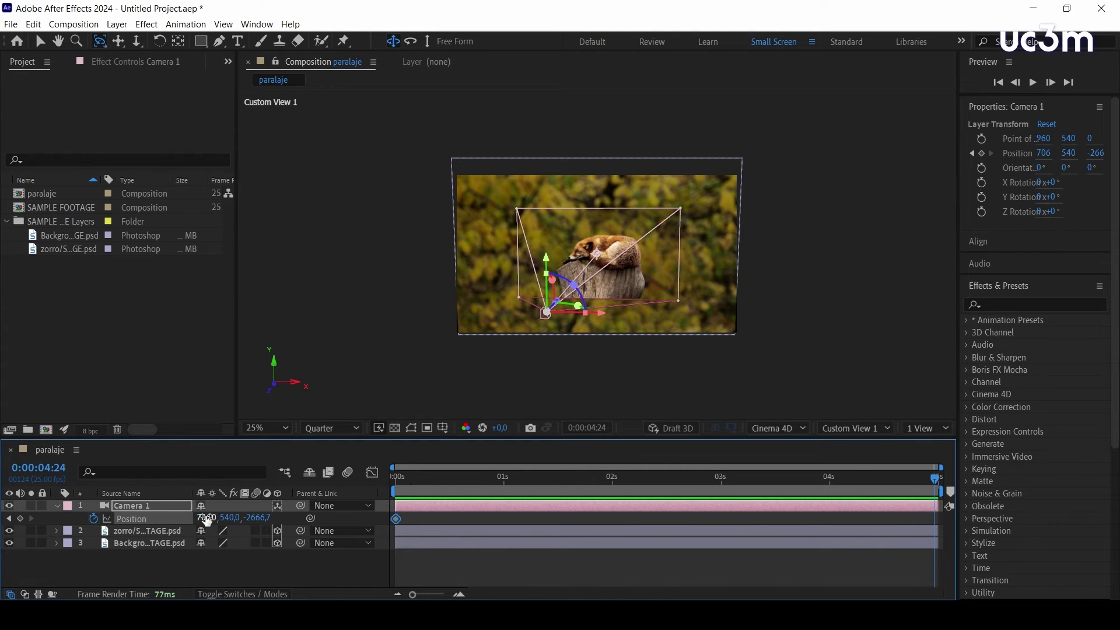
pyautogui.moveTo(227, 520)
pyautogui.mouseDown()
pyautogui.moveTo(582, 552)
pyautogui.moveTo(733, 520)
pyautogui.mouseUp()
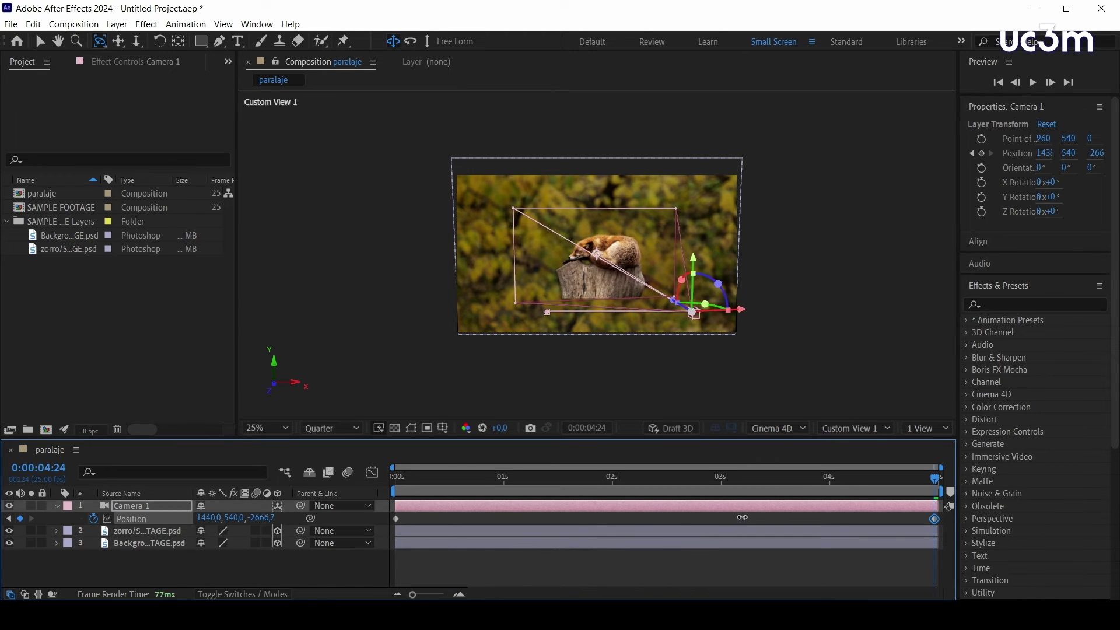
pyautogui.moveTo(733, 520); pyautogui.dragTo(773, 509)
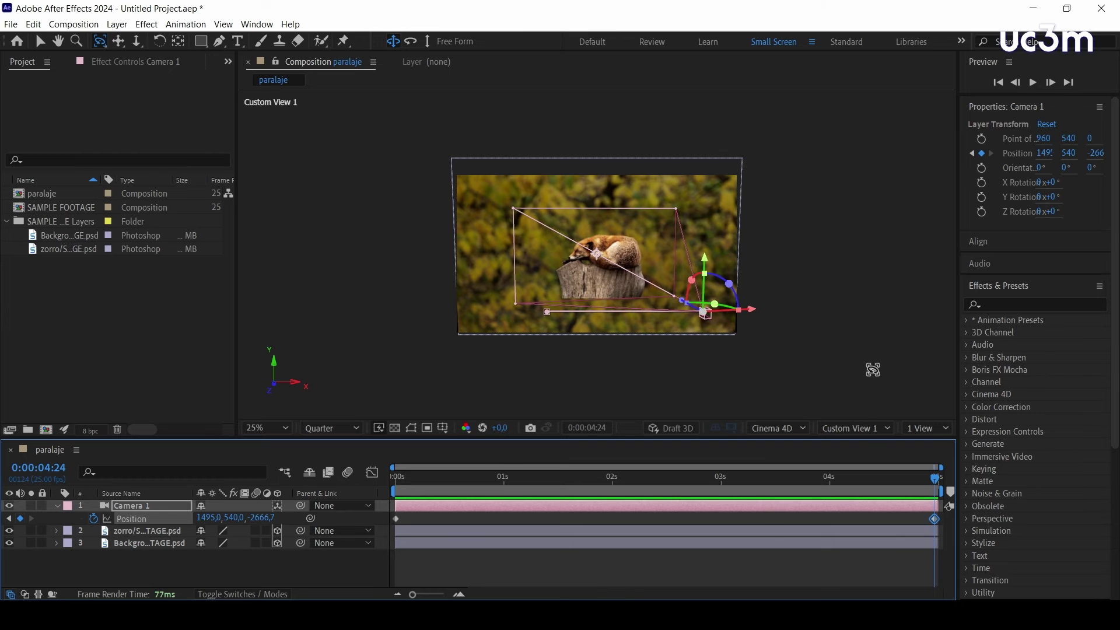
pyautogui.click(868, 429)
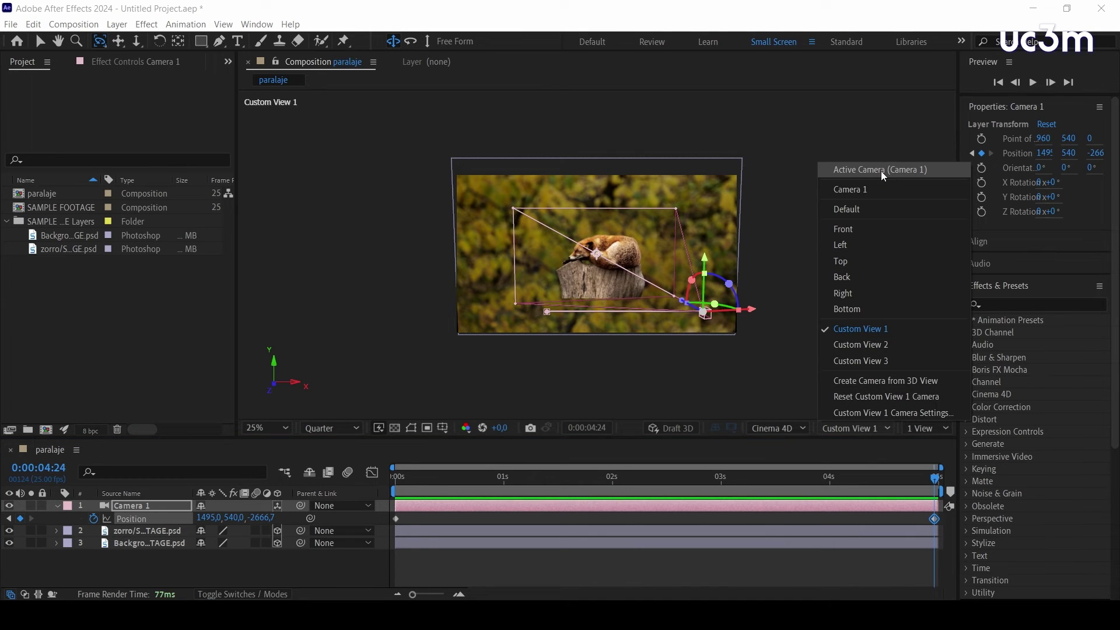
# Step: Look through Camera 1 and preview the sideways dolly from 0:00
pyautogui.click(911, 174)
pyautogui.click(592, 479)
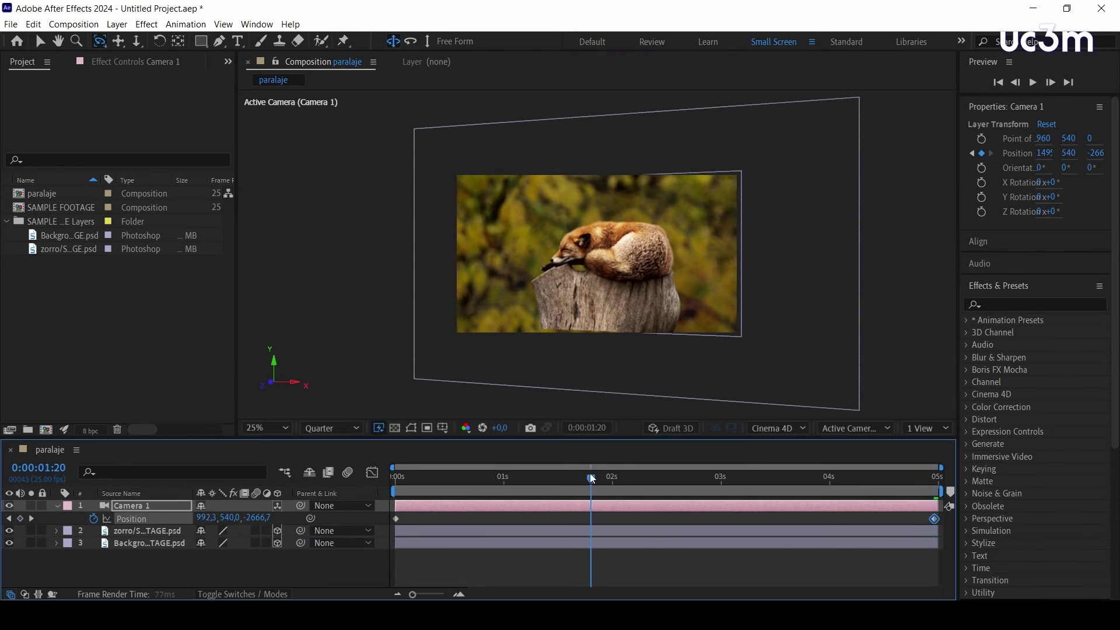
pyautogui.moveTo(592, 478); pyautogui.dragTo(378, 474)
pyautogui.press('space')
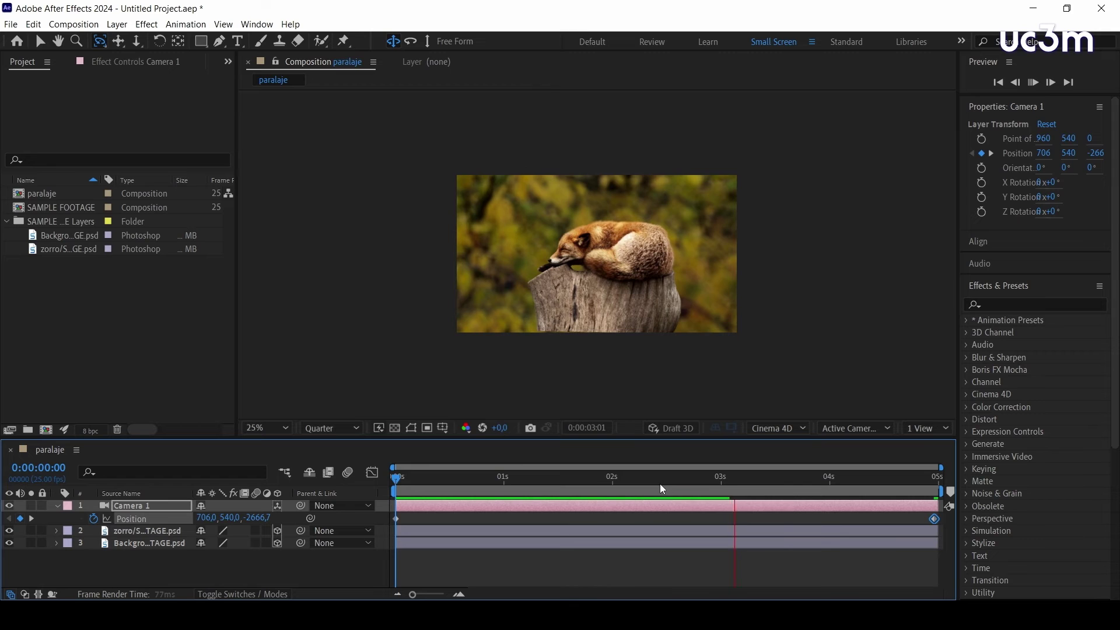
pyautogui.press('space')
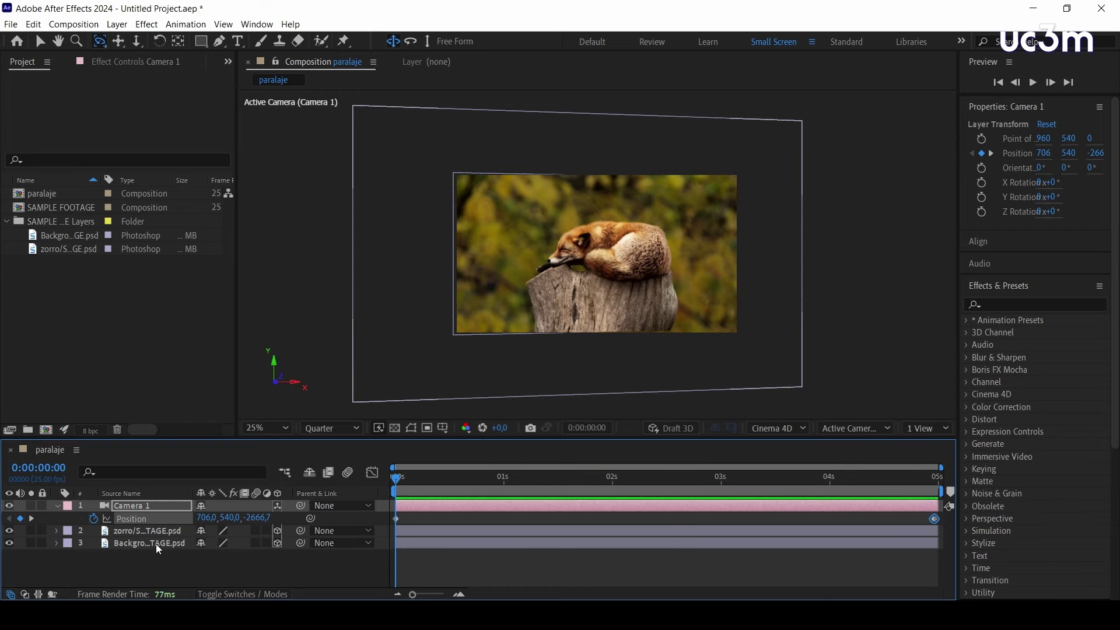
# Step: Scale the zorro fox layer to 56, 50.4, 112%, preview it, and fold its properties
pyautogui.click(149, 530)
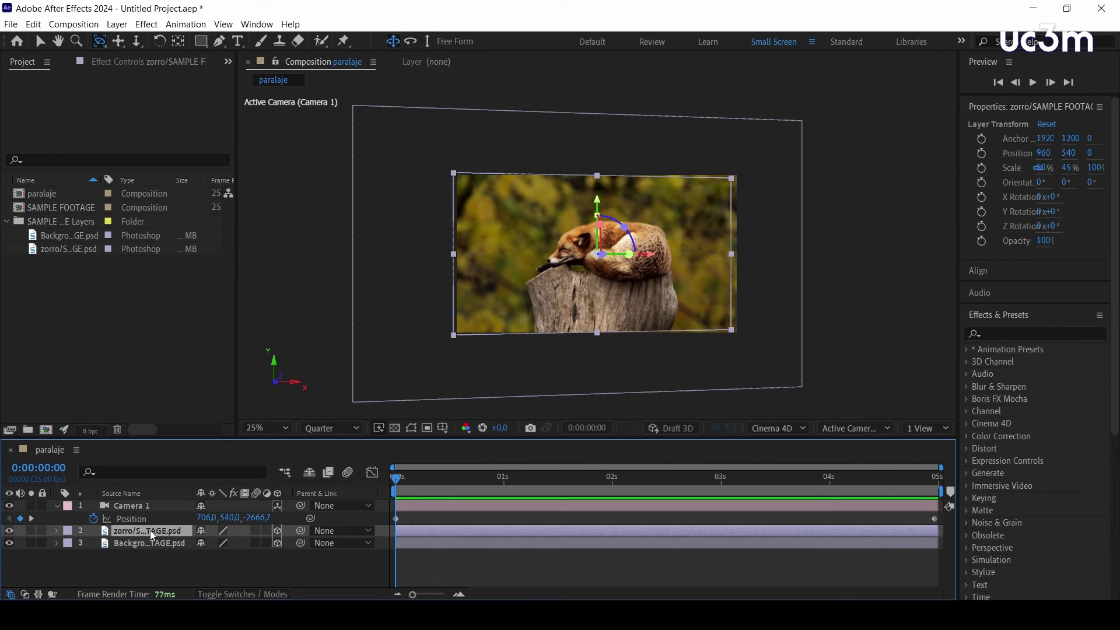
pyautogui.press('s')
pyautogui.moveTo(216, 543); pyautogui.dragTo(217, 542)
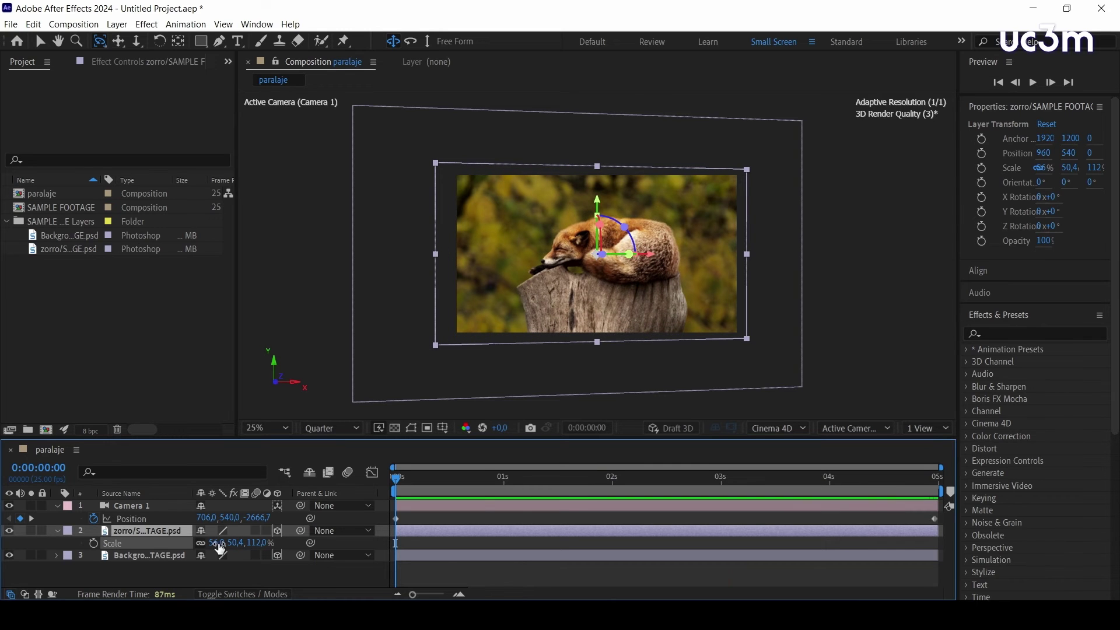
pyautogui.press('space')
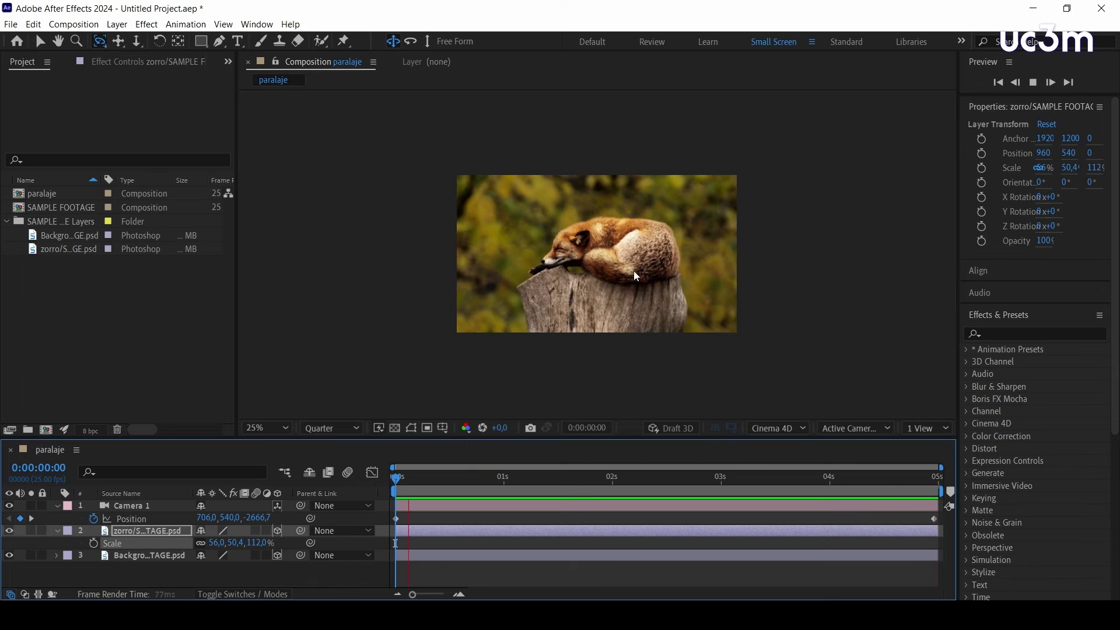
pyautogui.press('space')
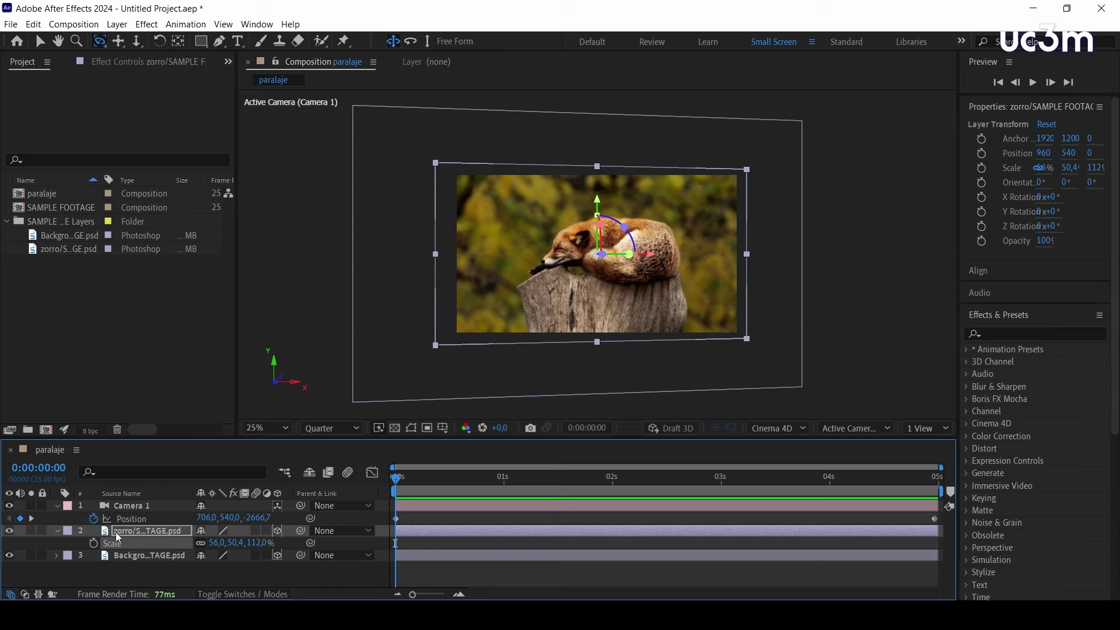
pyautogui.click(57, 528)
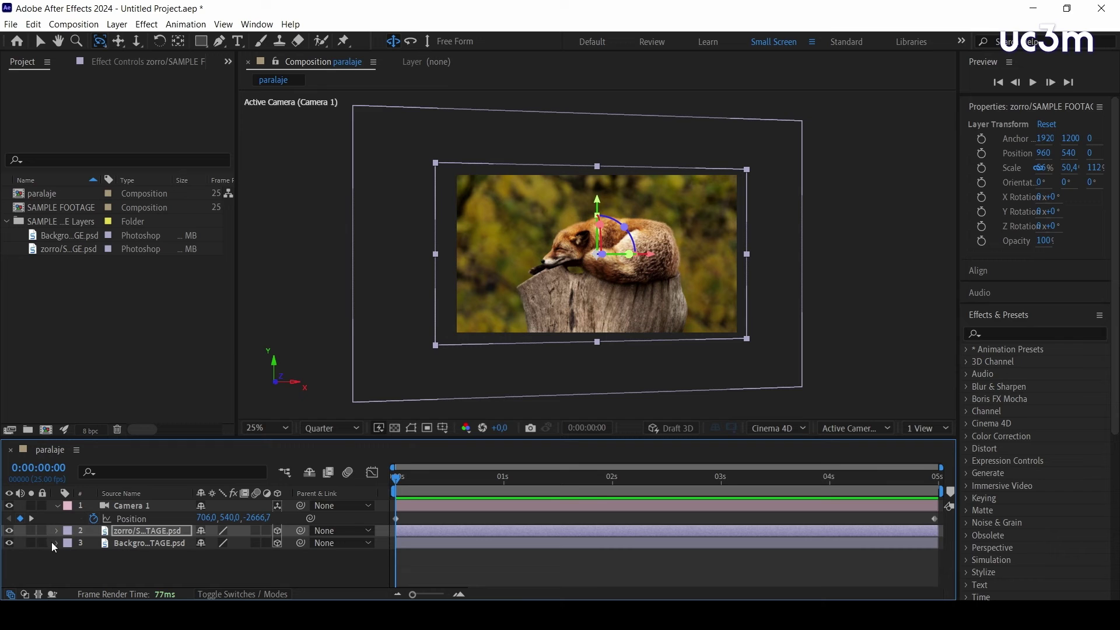
# Step: Collapse the camera's properties and orbit a custom 3D view of the layers
pyautogui.click(56, 505)
pyautogui.click(861, 429)
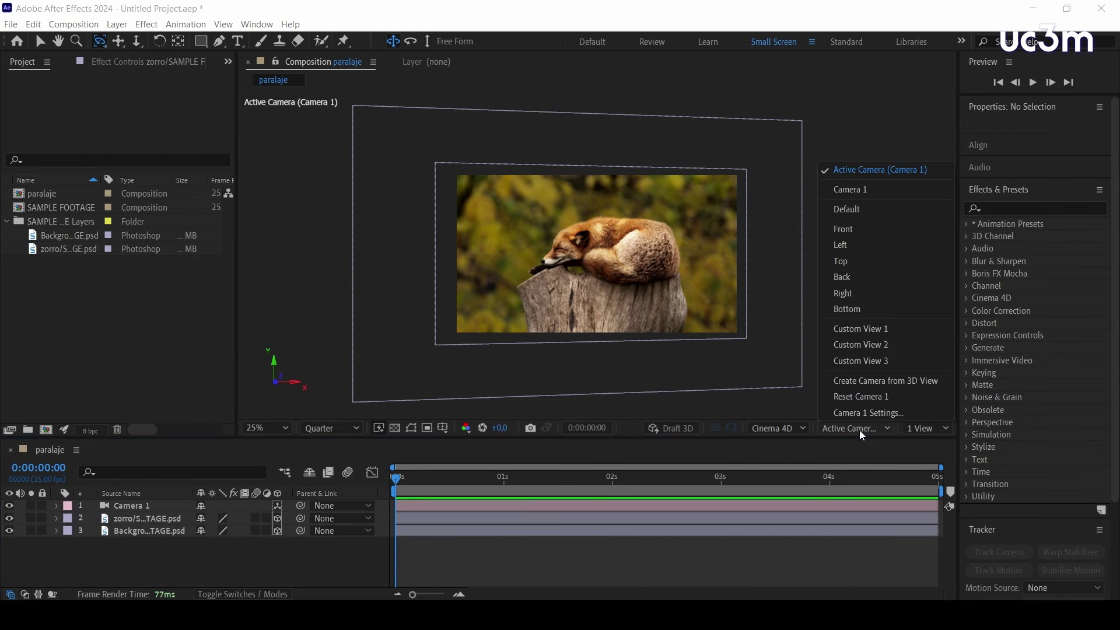
pyautogui.click(861, 329)
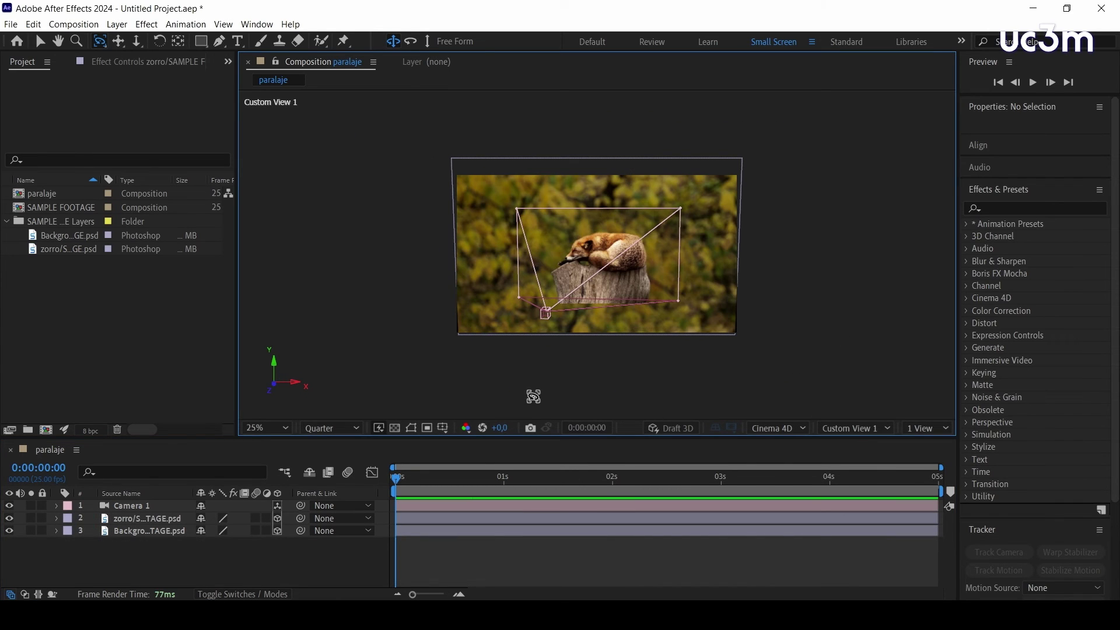
pyautogui.moveTo(484, 275); pyautogui.dragTo(201, 398)
# Step: Create a new Spot light layer, Spot Light 1, in the comp
pyautogui.rightClick(201, 399)
pyautogui.moveTo(280, 405)
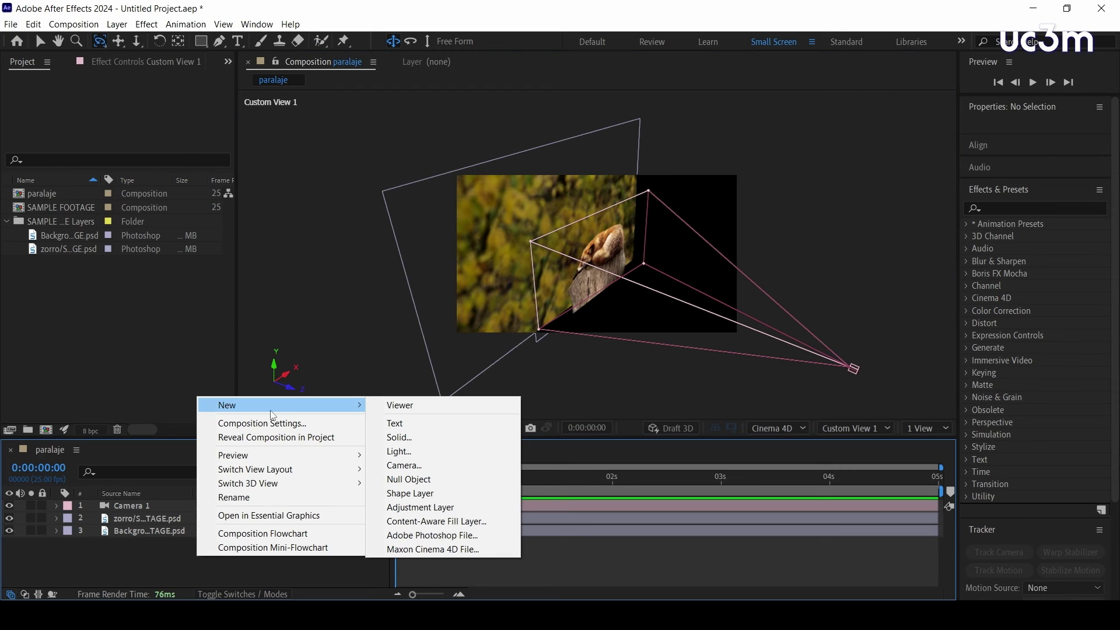
pyautogui.click(438, 451)
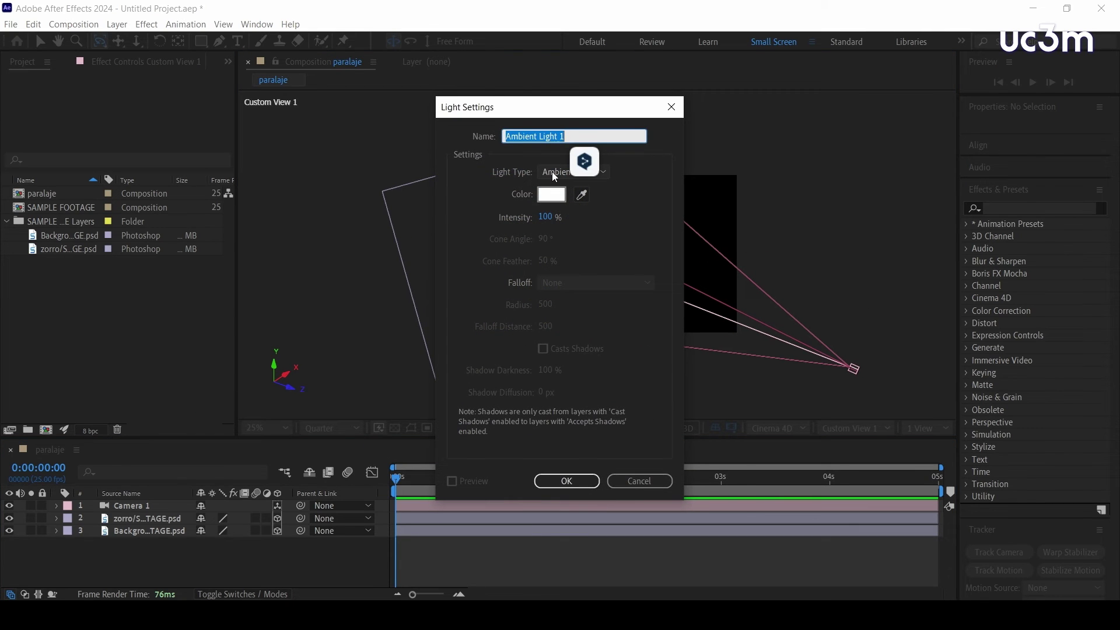
pyautogui.click(551, 172)
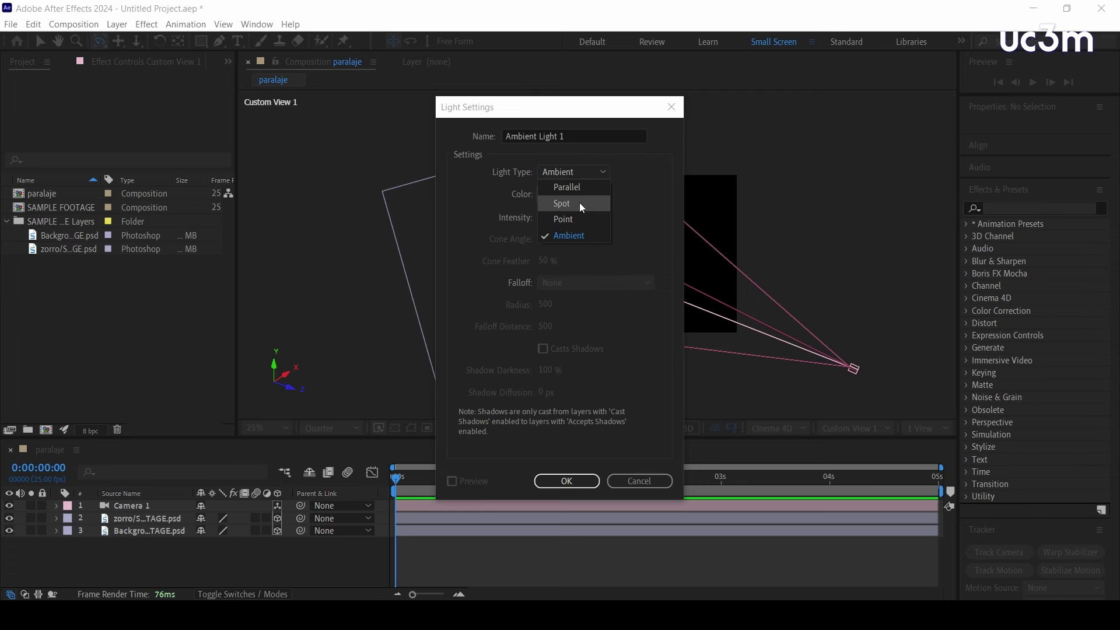
pyautogui.click(581, 205)
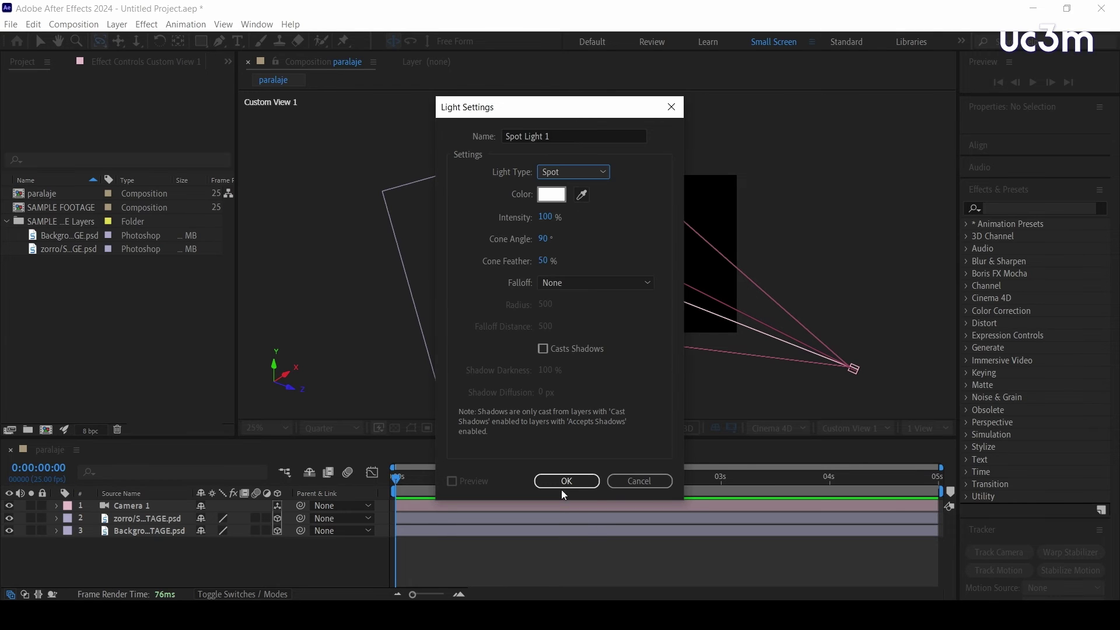
pyautogui.click(559, 481)
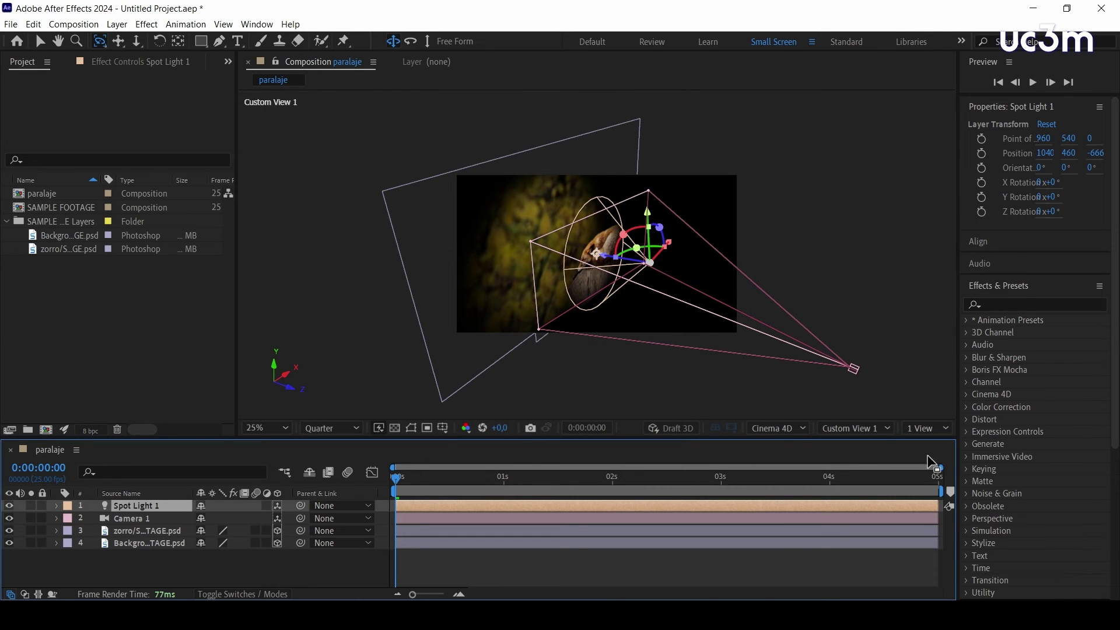
# Step: Through Camera 1, move Spot Light 1 to X 866 (866, 460, -666.7) over the fox
pyautogui.click(867, 427)
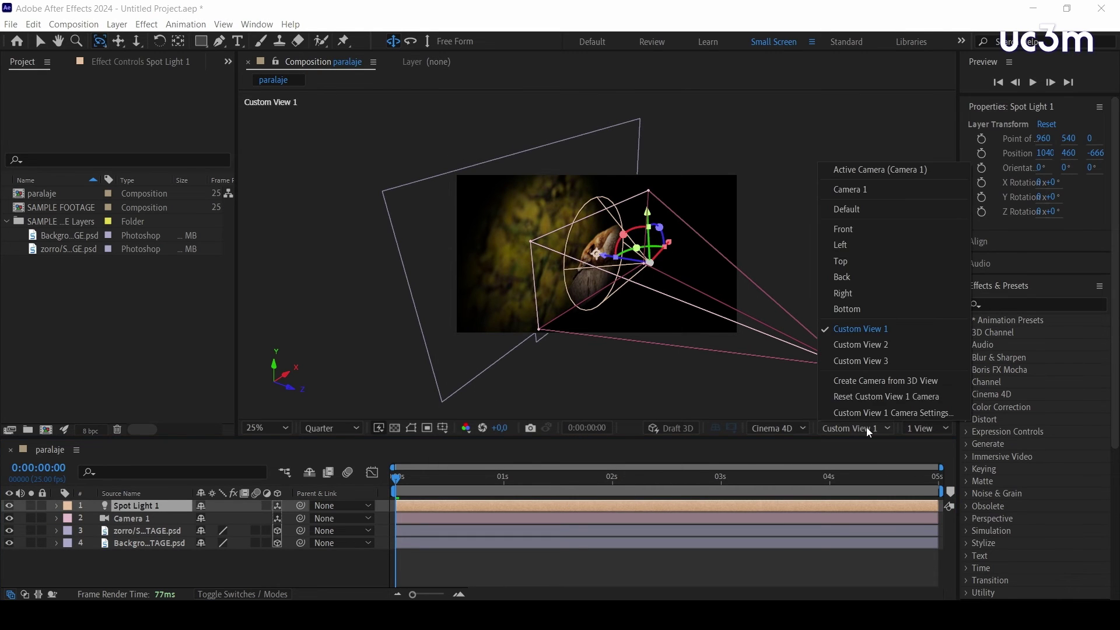
pyautogui.click(863, 169)
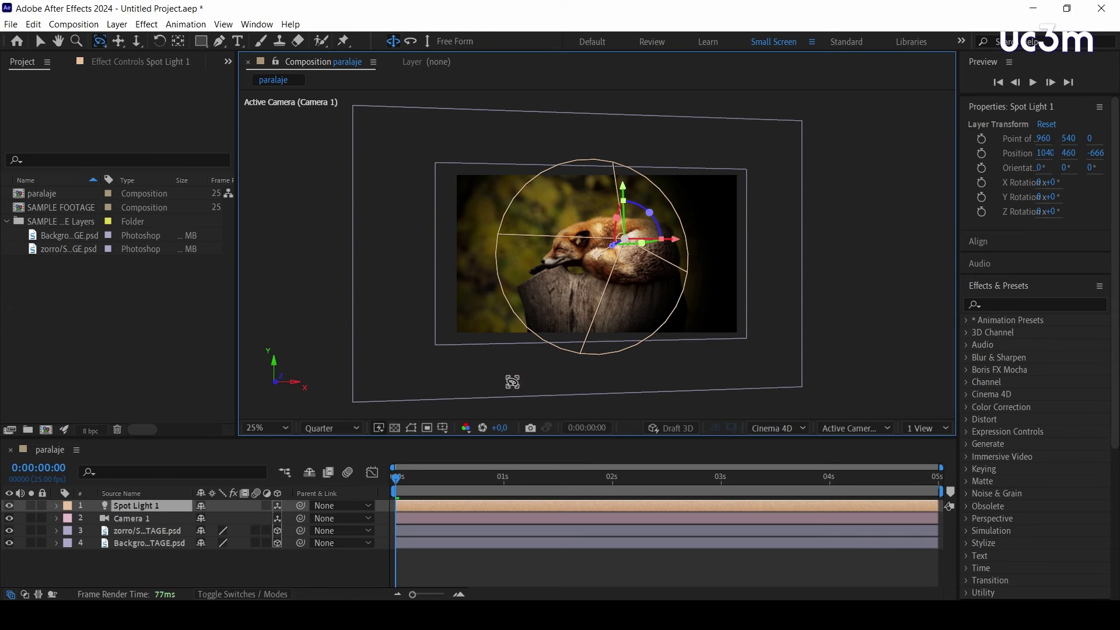
pyautogui.press('p')
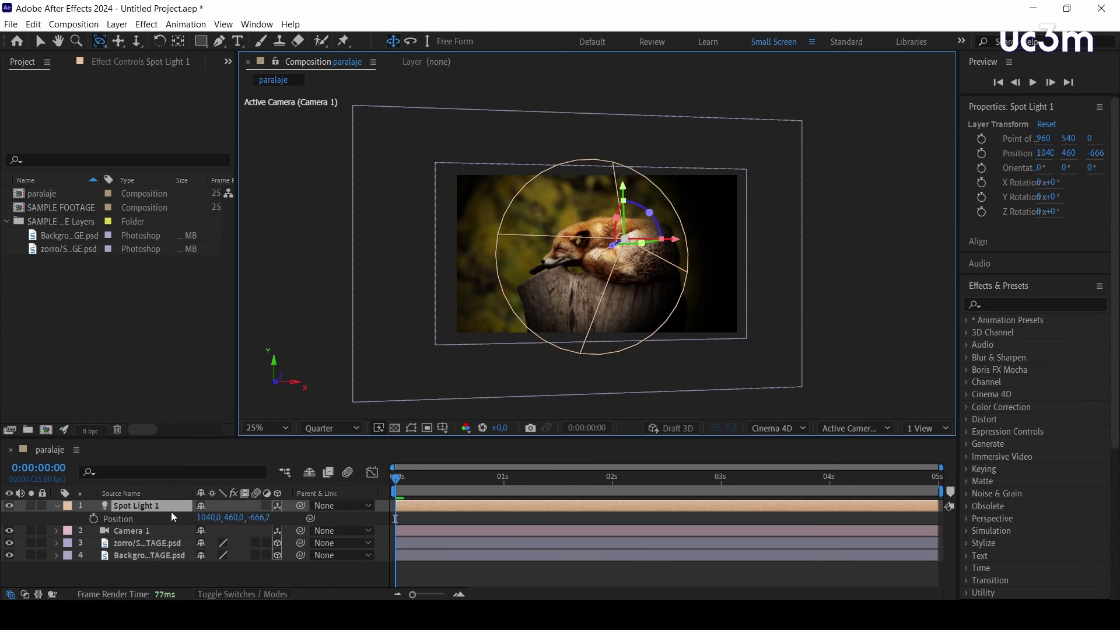
pyautogui.moveTo(204, 525)
pyautogui.mouseDown()
pyautogui.moveTo(235, 517)
pyautogui.moveTo(90, 520)
pyautogui.mouseUp()
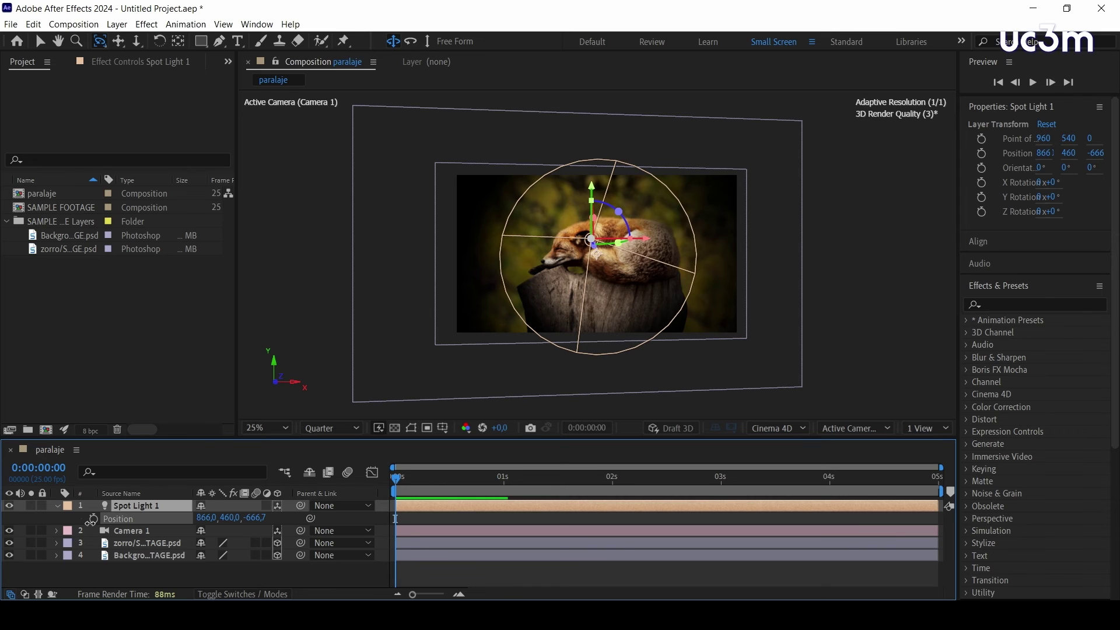
pyautogui.click(129, 502)
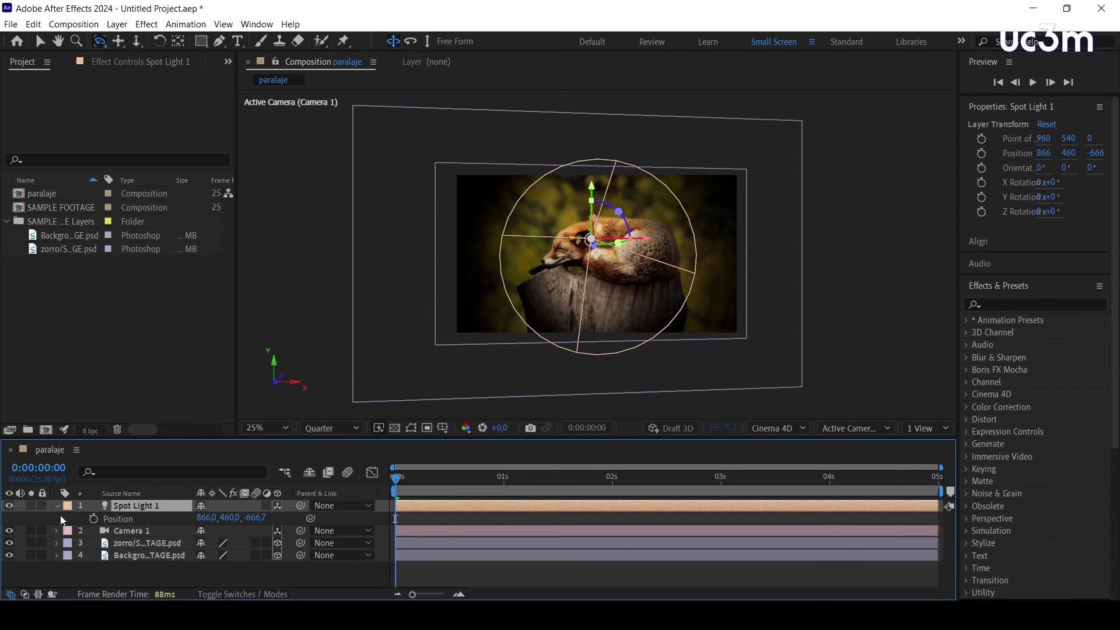
pyautogui.click(58, 505)
pyautogui.click(58, 505)
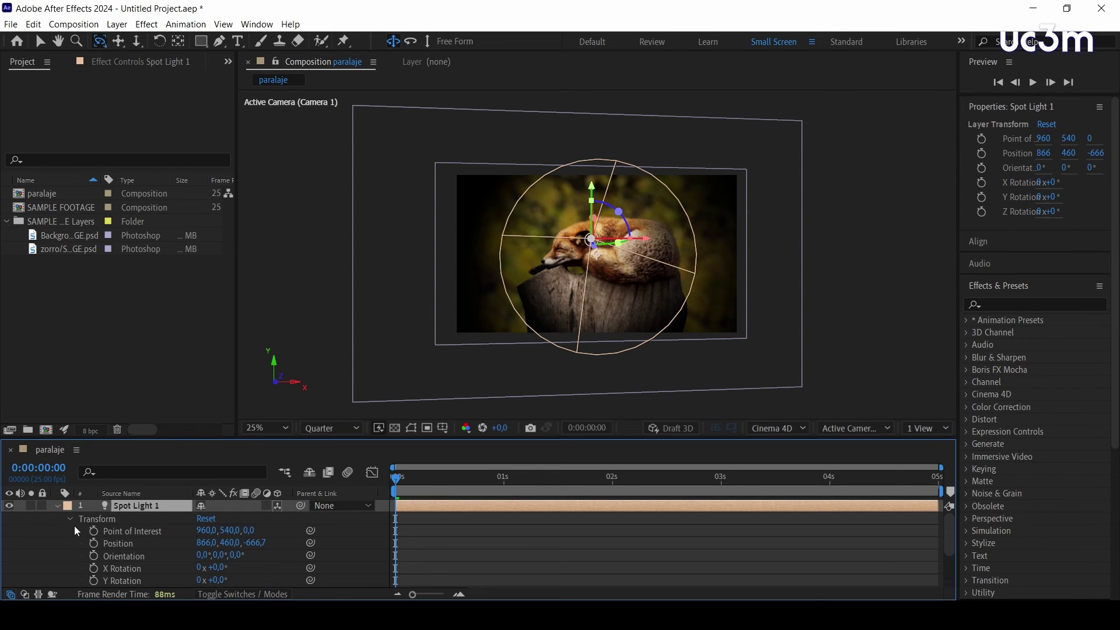
# Step: Set Spot Light 1's Cone Angle to 82° and scrub the timeline to check the lighting
pyautogui.click(70, 519)
pyautogui.click(70, 531)
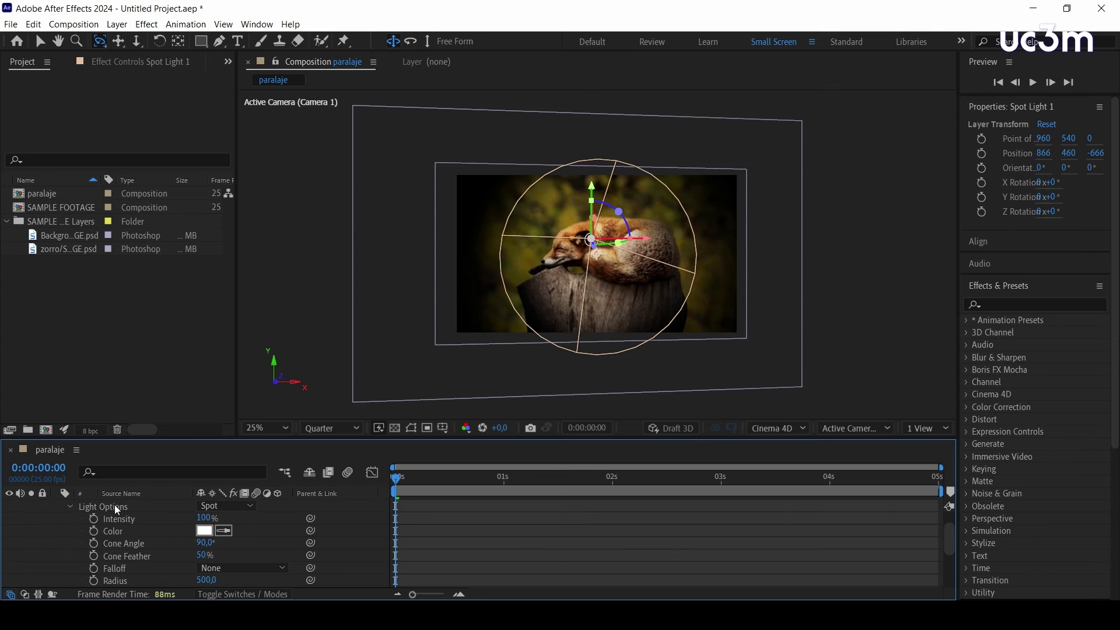
pyautogui.moveTo(204, 544); pyautogui.dragTo(198, 541)
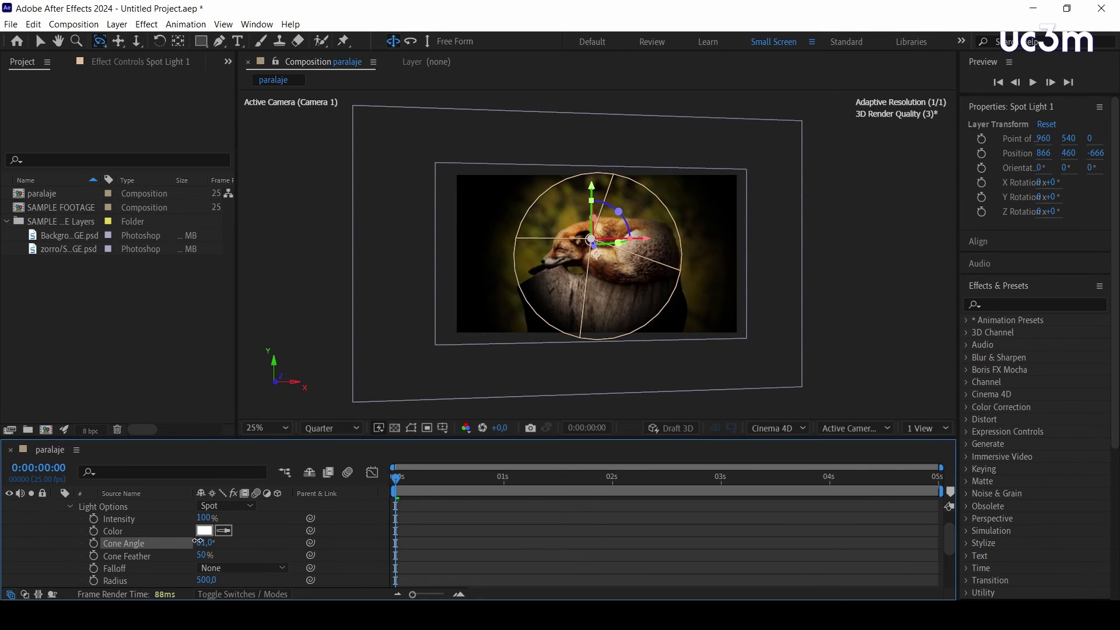
pyautogui.moveTo(198, 541); pyautogui.dragTo(197, 542)
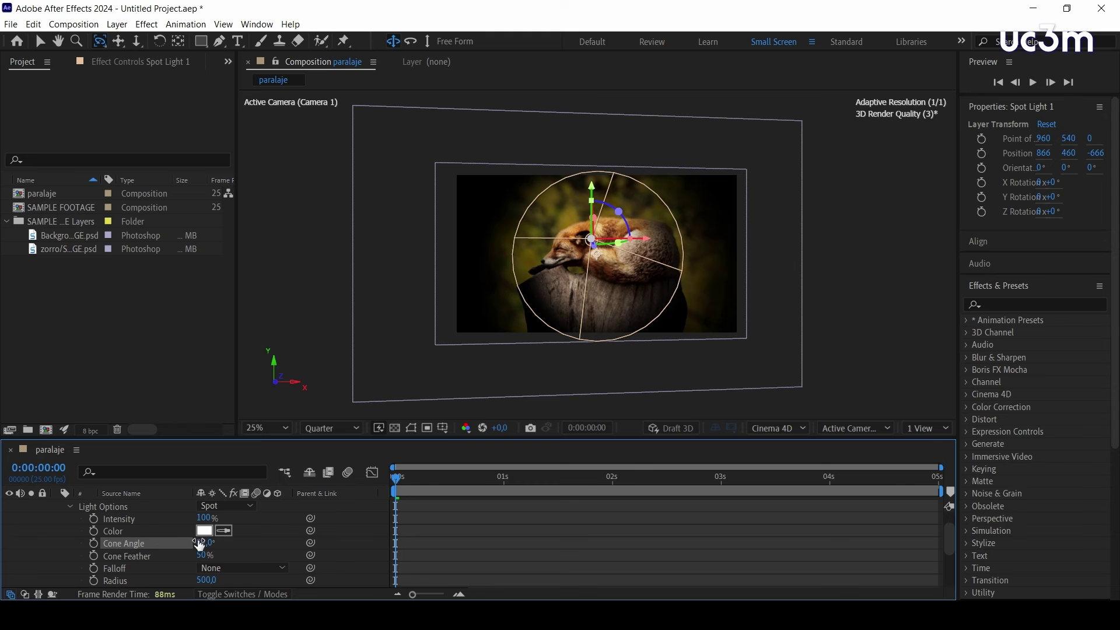
pyautogui.moveTo(413, 481); pyautogui.dragTo(371, 485)
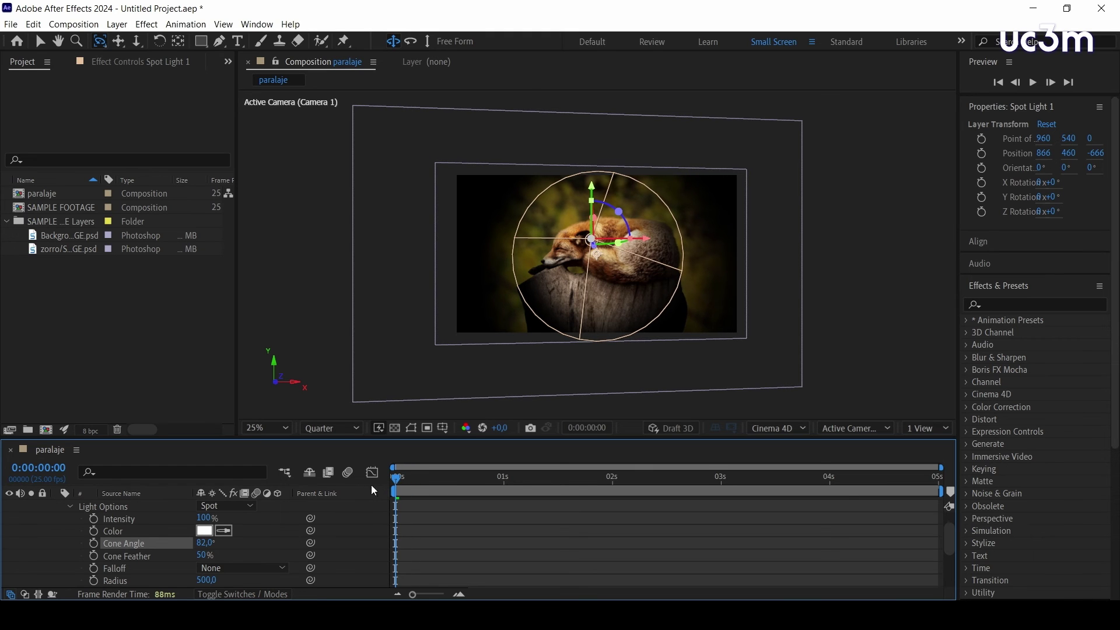
pyautogui.moveTo(454, 477)
pyautogui.mouseDown()
pyautogui.moveTo(483, 476)
pyautogui.moveTo(318, 487)
pyautogui.mouseUp()
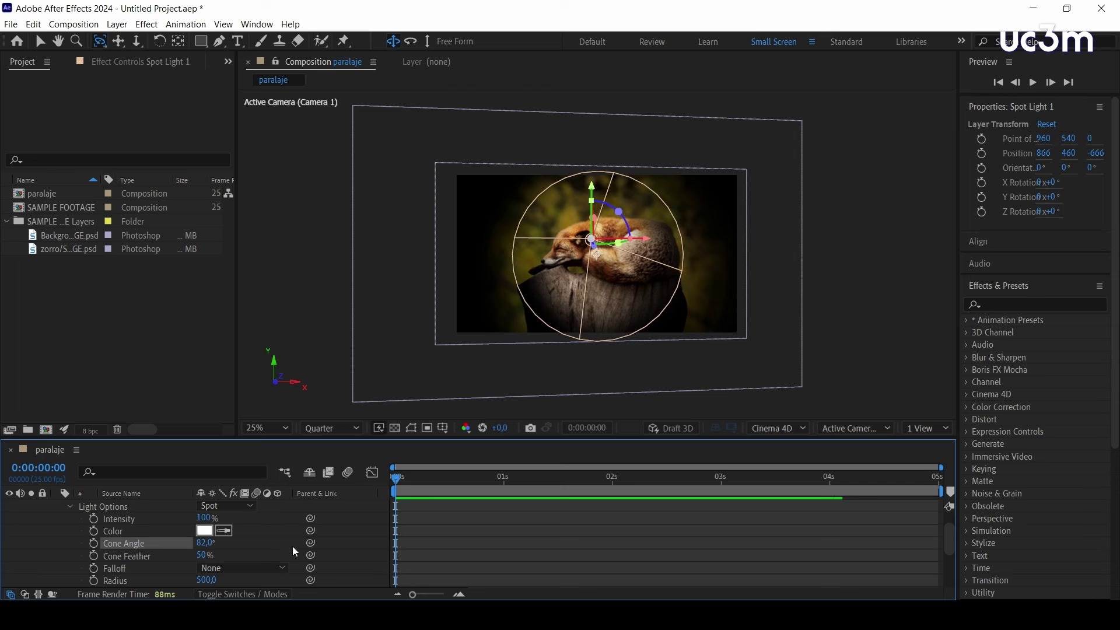
pyautogui.click(69, 504)
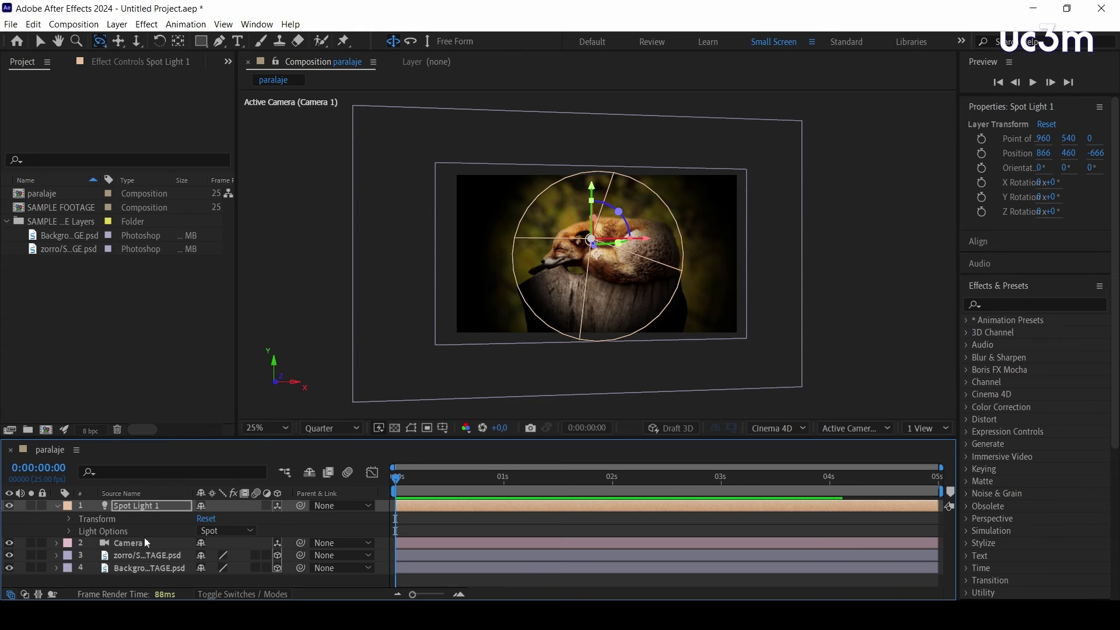
# Step: Add an Ambient light layer, Ambient Light 1, via New > Light
pyautogui.click(56, 505)
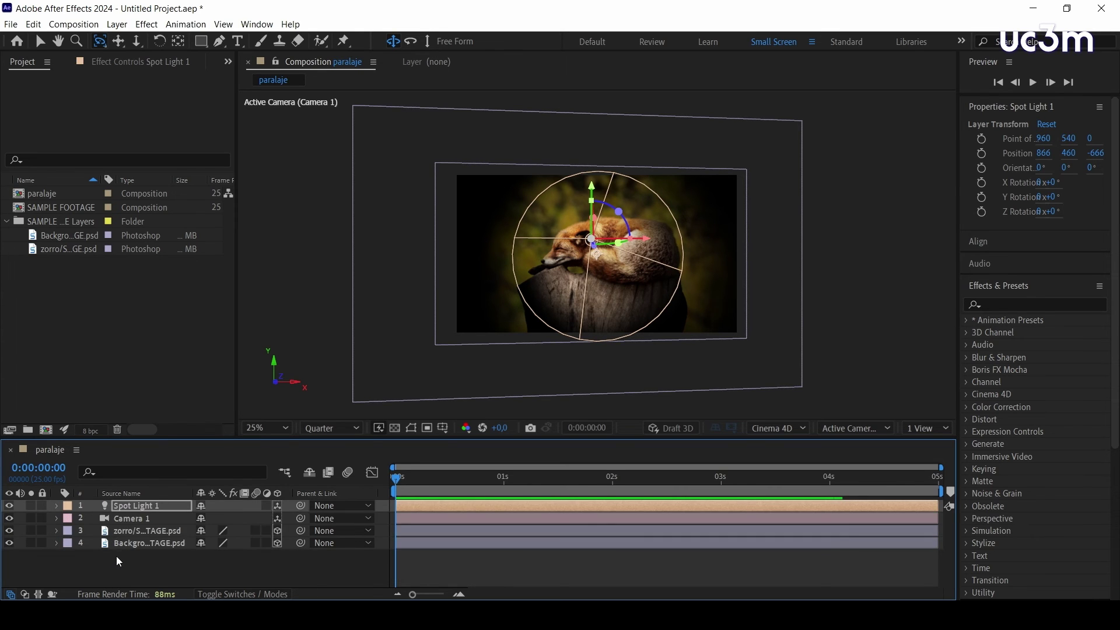
pyautogui.rightClick(116, 555)
pyautogui.moveTo(172, 412)
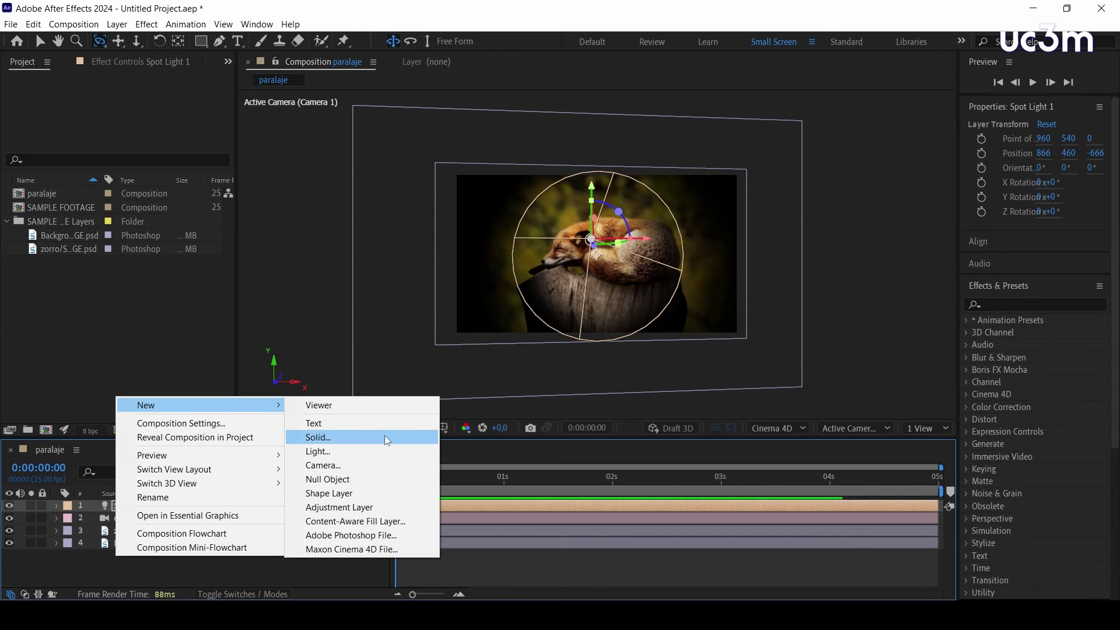
pyautogui.click(383, 451)
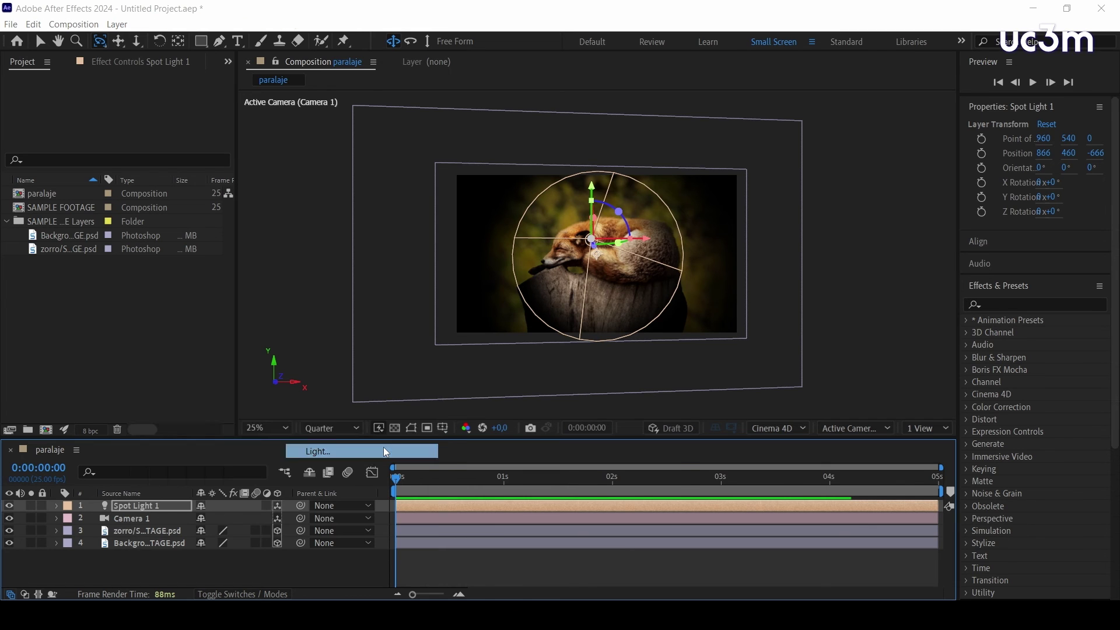
pyautogui.click(549, 174)
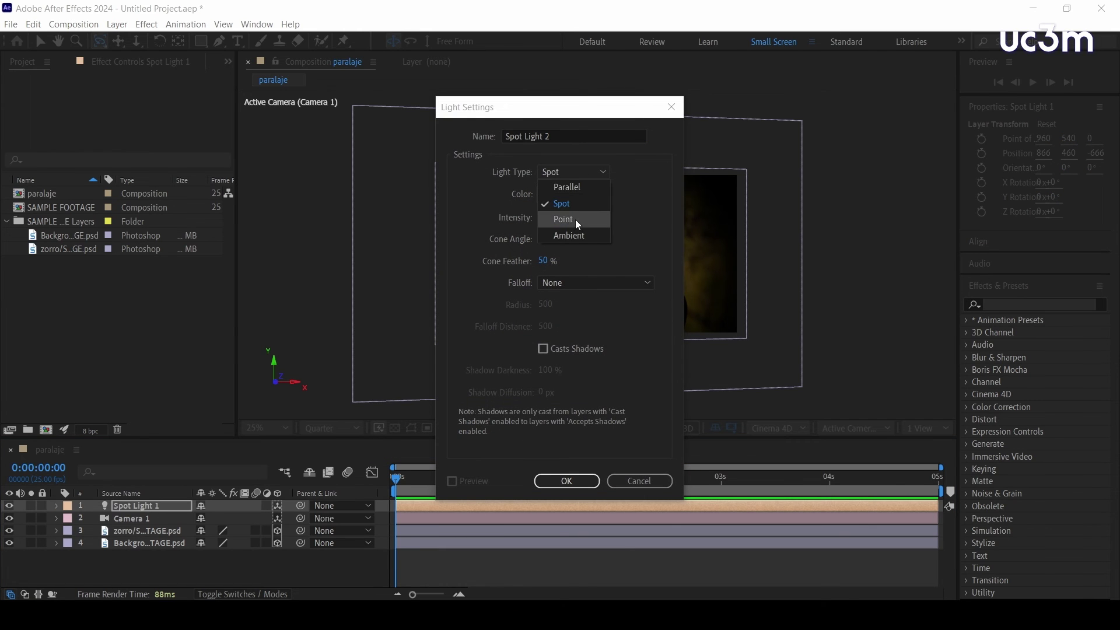
pyautogui.click(580, 234)
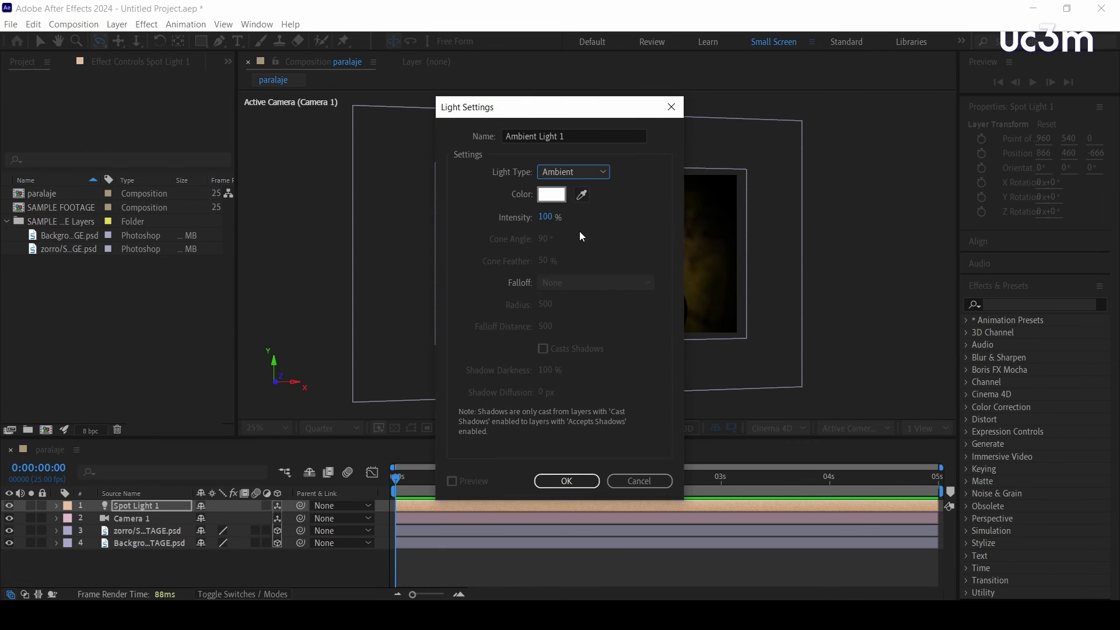
pyautogui.click(567, 481)
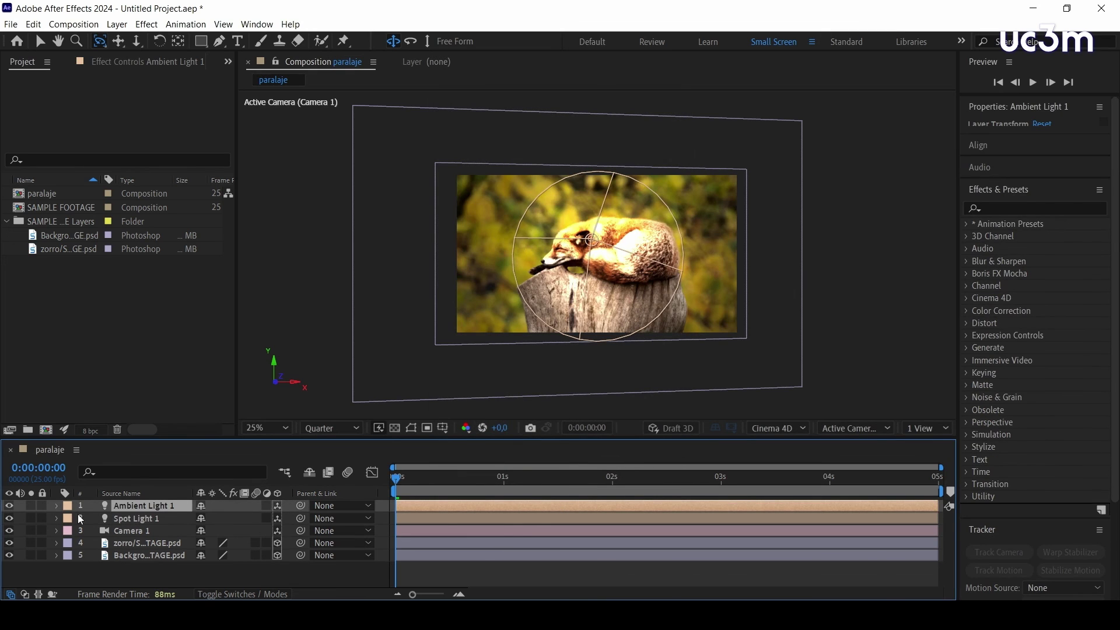
# Step: Lower Ambient Light 1's Intensity to 42%
pyautogui.click(55, 505)
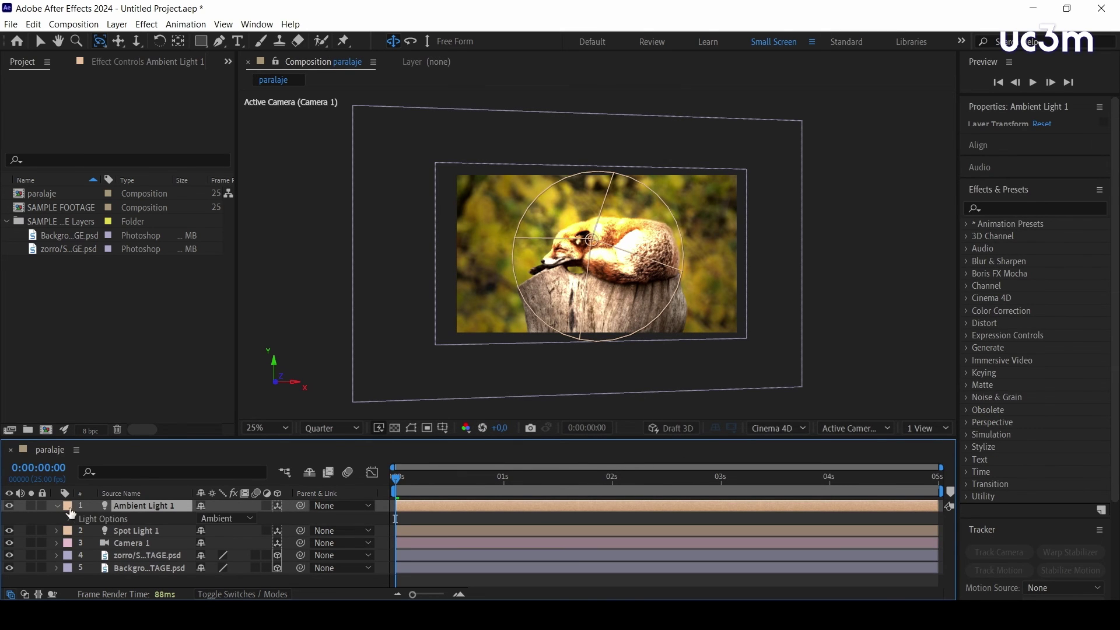
pyautogui.click(69, 519)
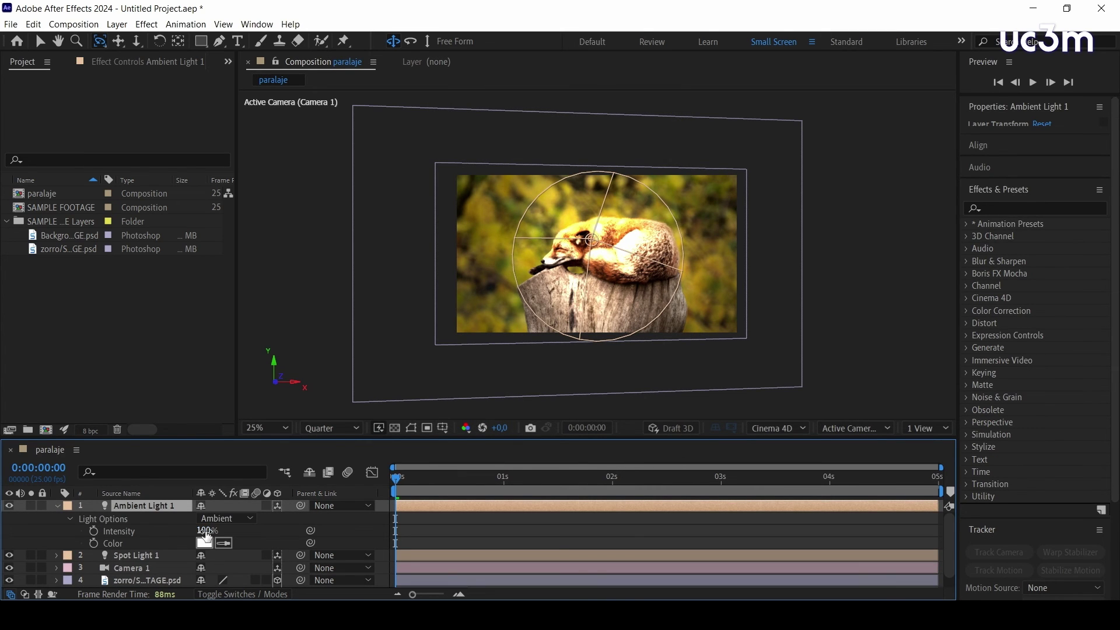
pyautogui.moveTo(204, 531); pyautogui.dragTo(166, 532)
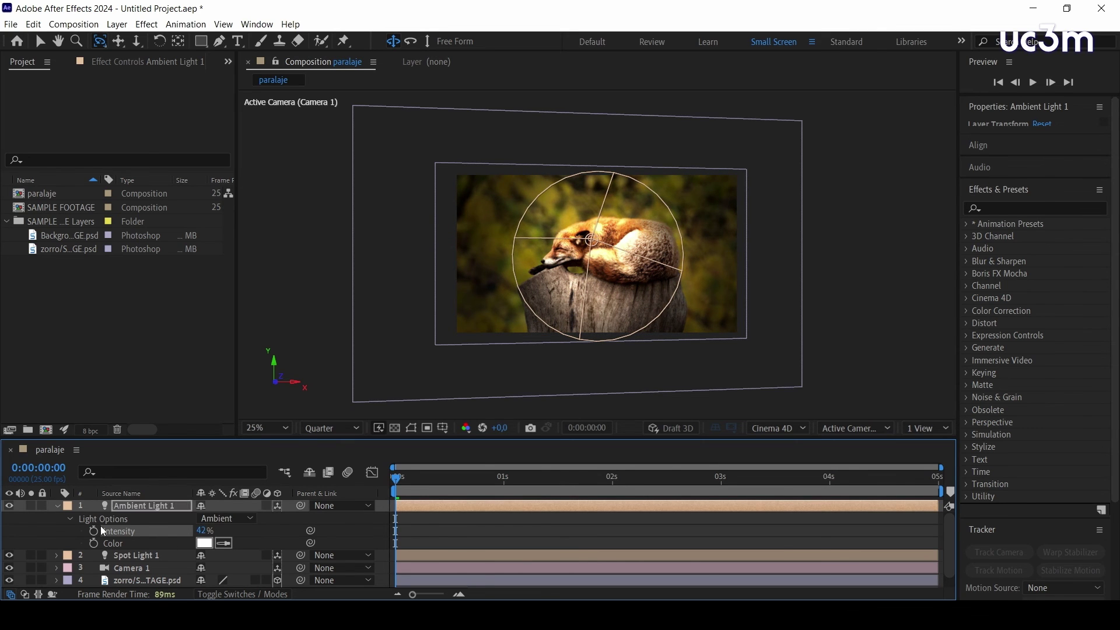
# Step: Reduce Spot Light 1's Light Options intensity to 78%, then fold the layer closed and deselect
pyautogui.click(58, 506)
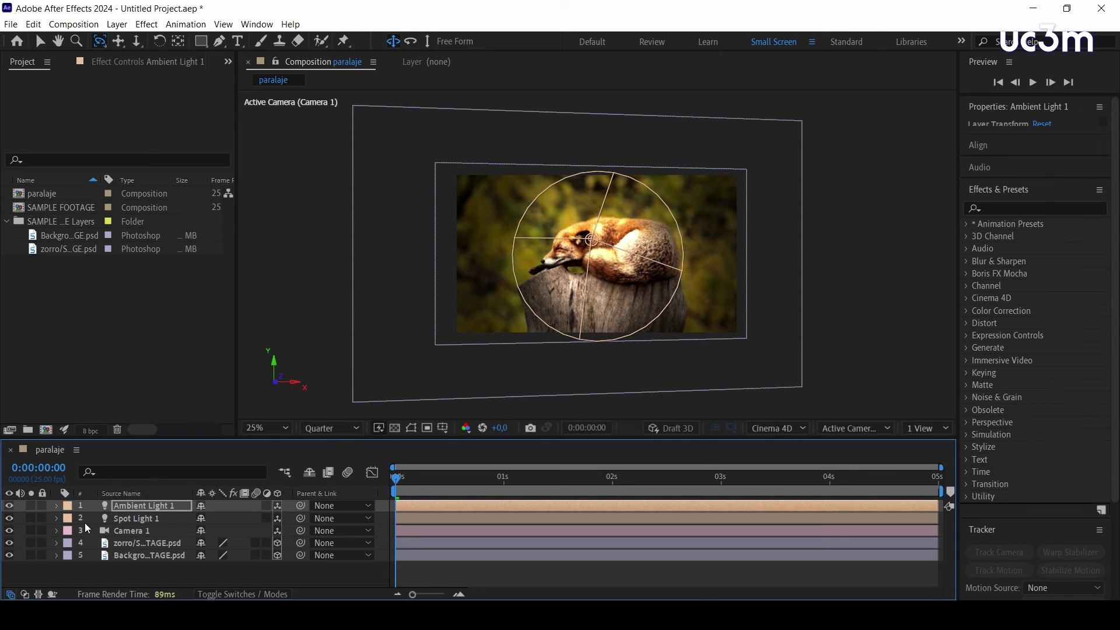
pyautogui.click(55, 518)
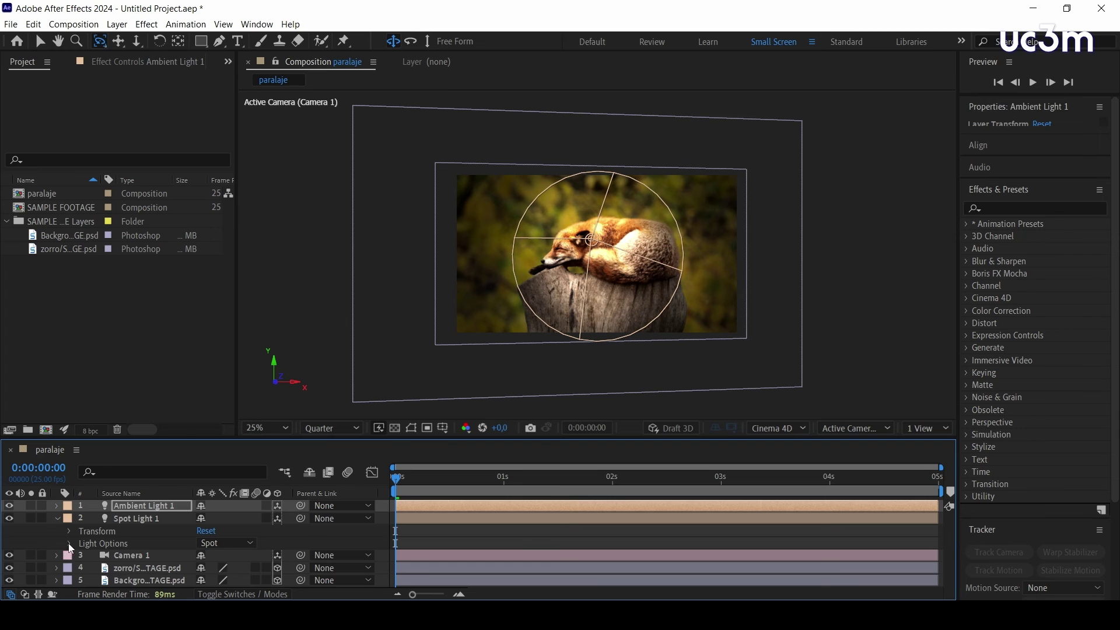
pyautogui.scroll(-3, 172, 554)
pyautogui.moveTo(205, 518); pyautogui.dragTo(189, 518)
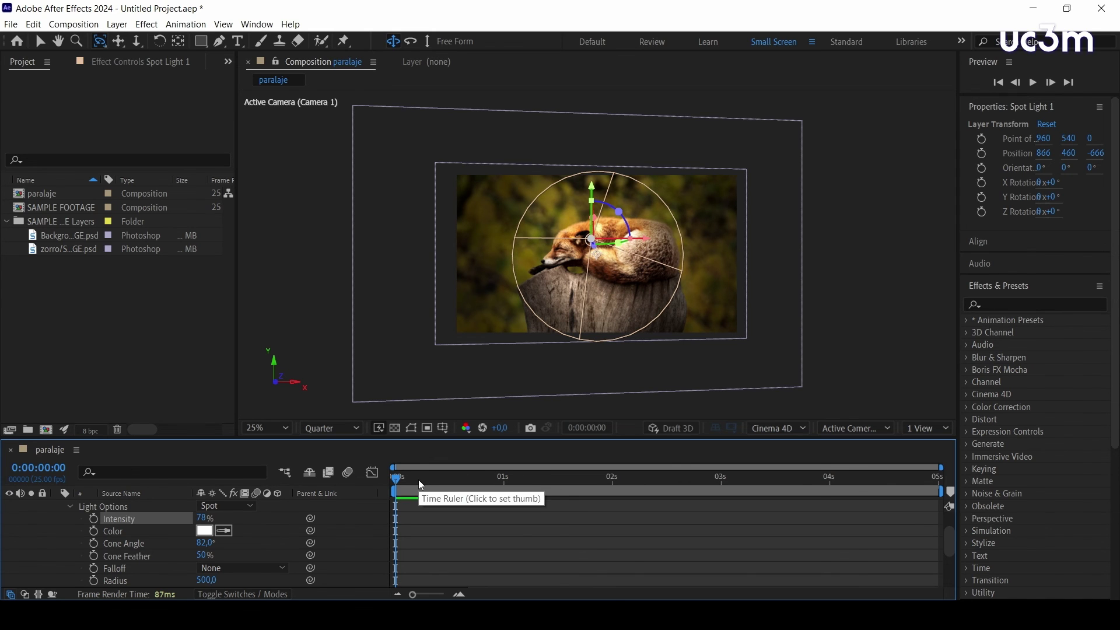
pyautogui.click(69, 506)
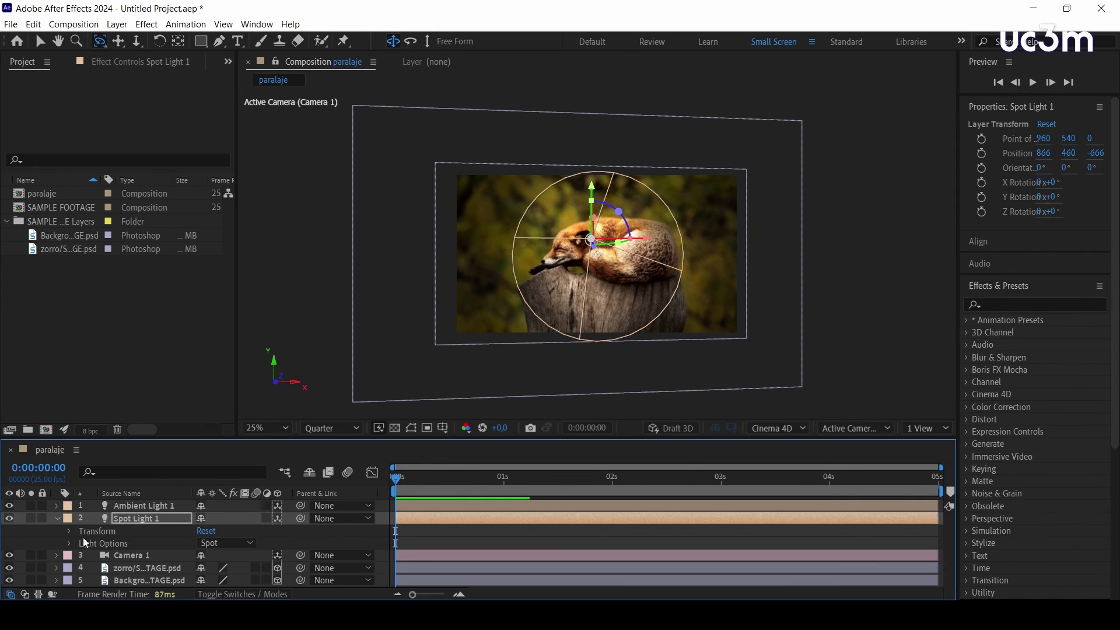
pyautogui.click(58, 517)
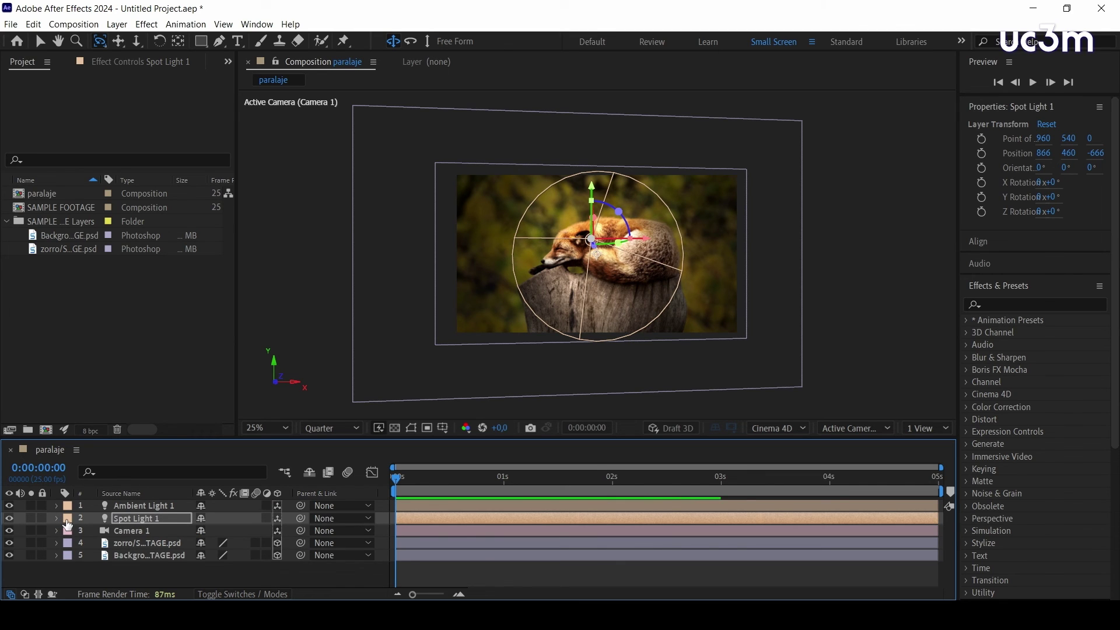
pyautogui.click(141, 569)
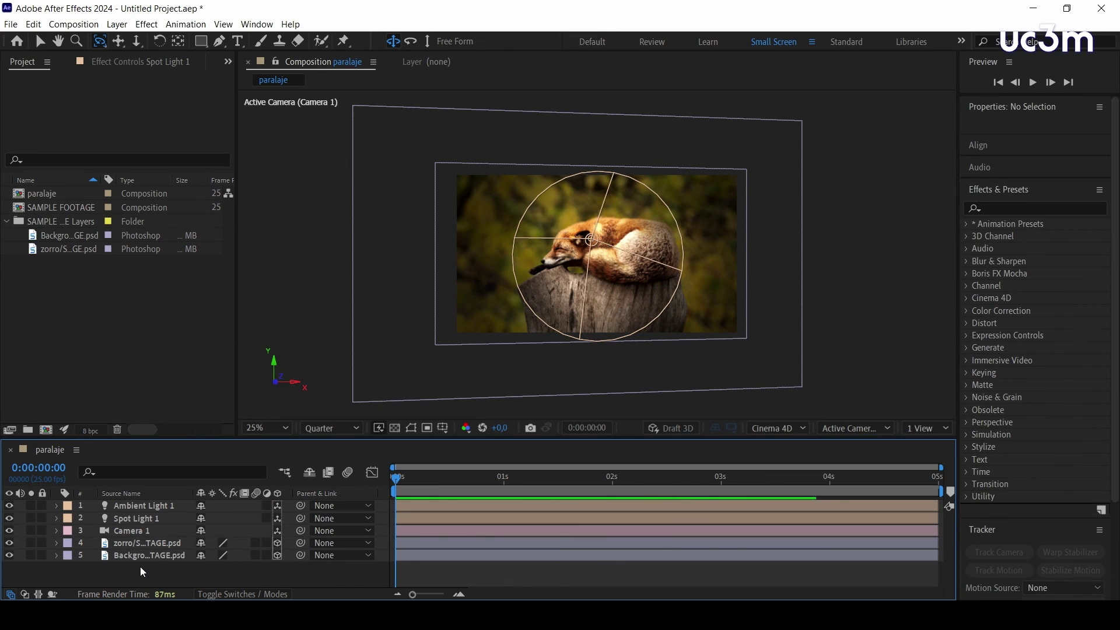
# Step: Select all five layers and pre-compose them as 'paralaje', moving all attributes
pyautogui.moveTo(140, 566); pyautogui.dragTo(140, 516)
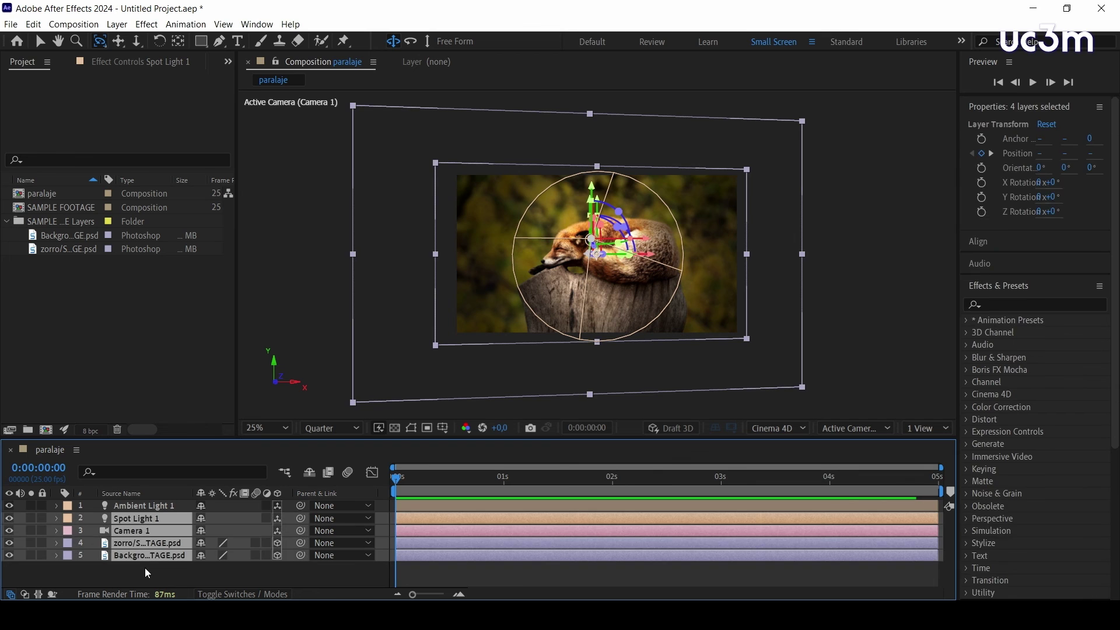
pyautogui.click(150, 569)
pyautogui.moveTo(152, 569); pyautogui.dragTo(142, 504)
pyautogui.rightClick(142, 504)
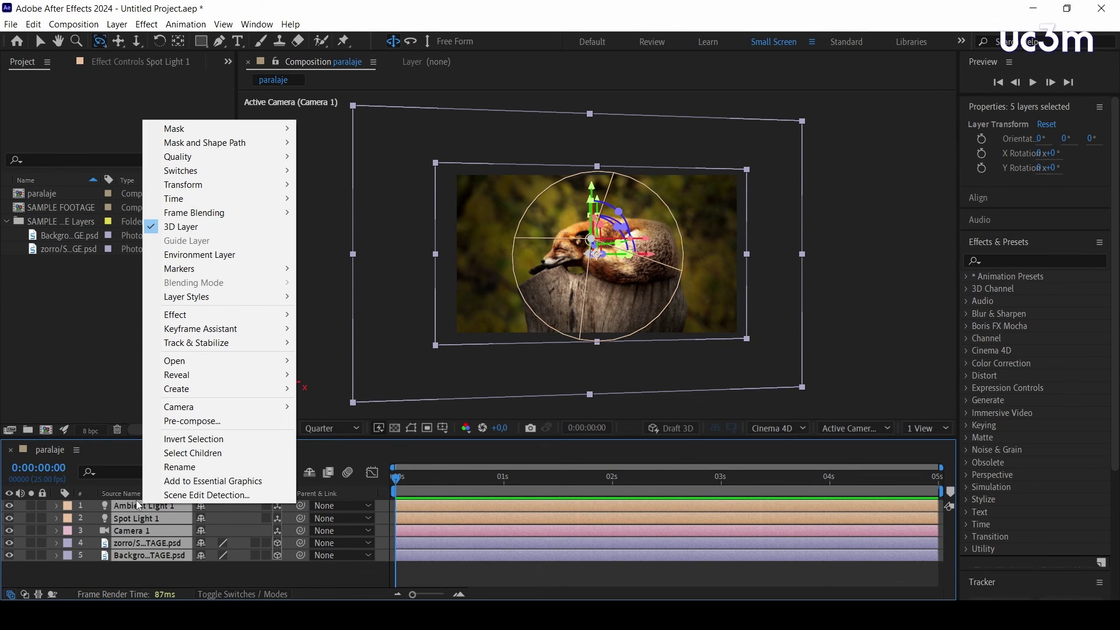
pyautogui.click(186, 421)
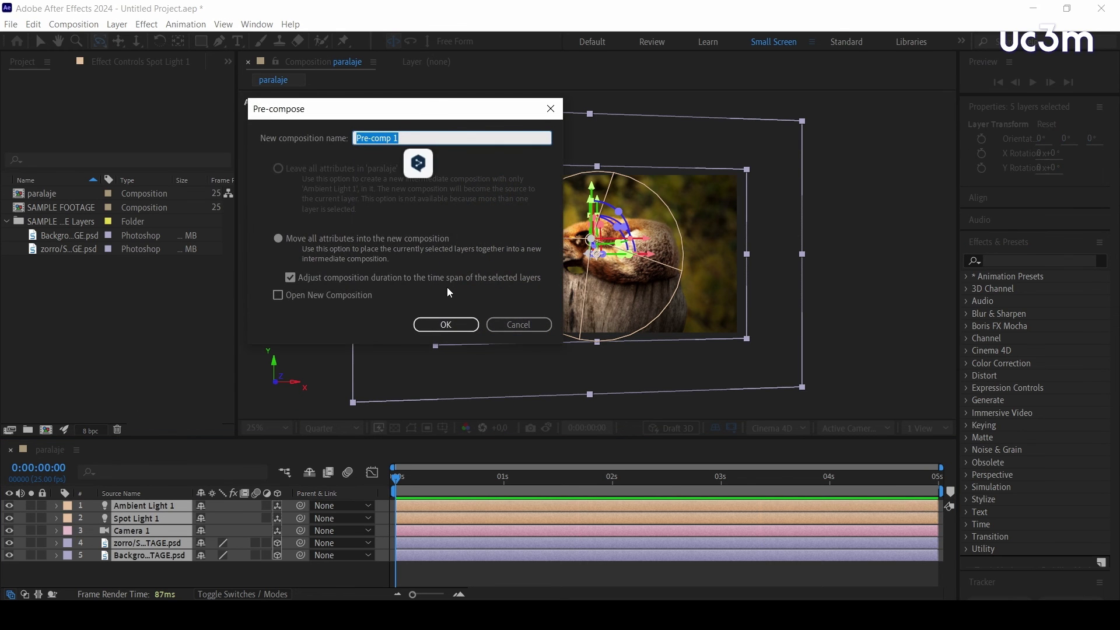
pyautogui.write('para')
pyautogui.write('laje')
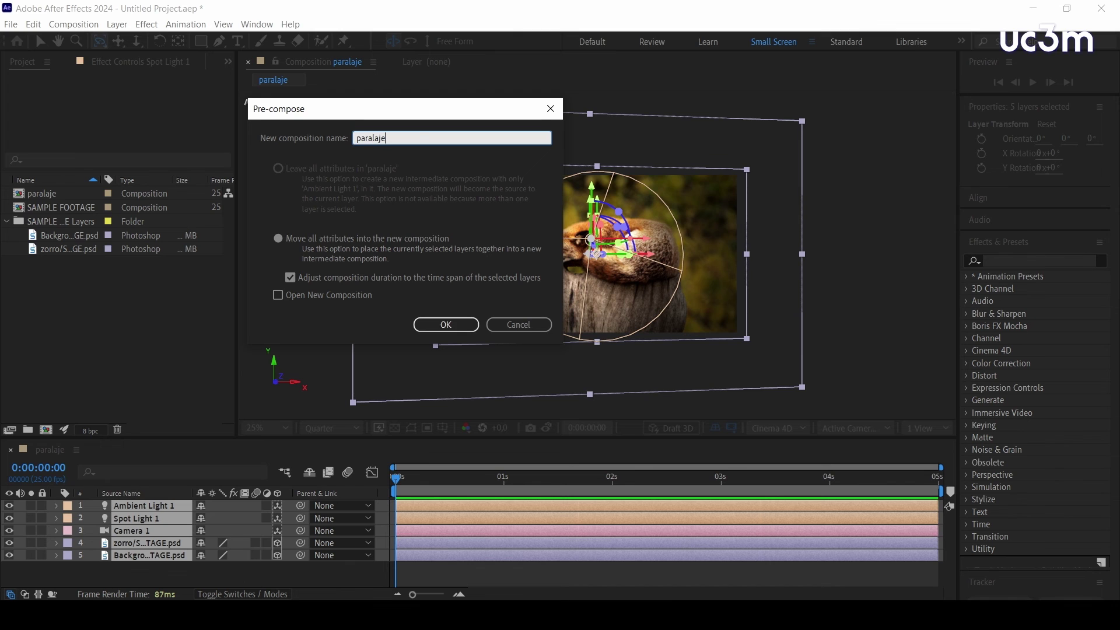
pyautogui.click(451, 327)
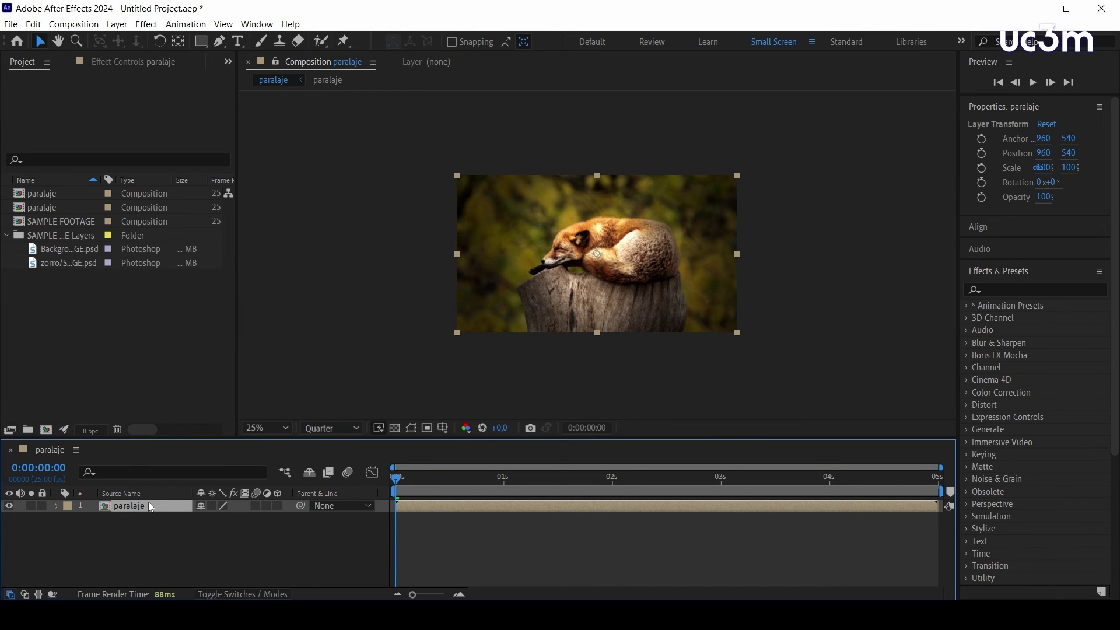
# Step: Keyframe paralaje's Scale from 100% at 0s to 120% at 0:00:04:24, then preview the zoom
pyautogui.press('s')
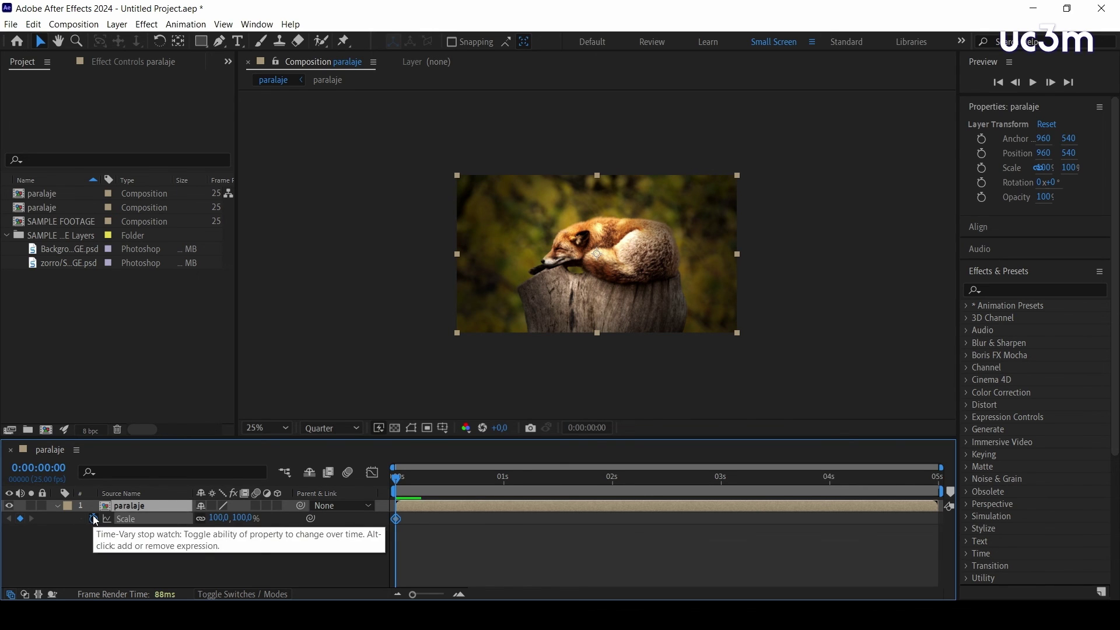
pyautogui.click(93, 519)
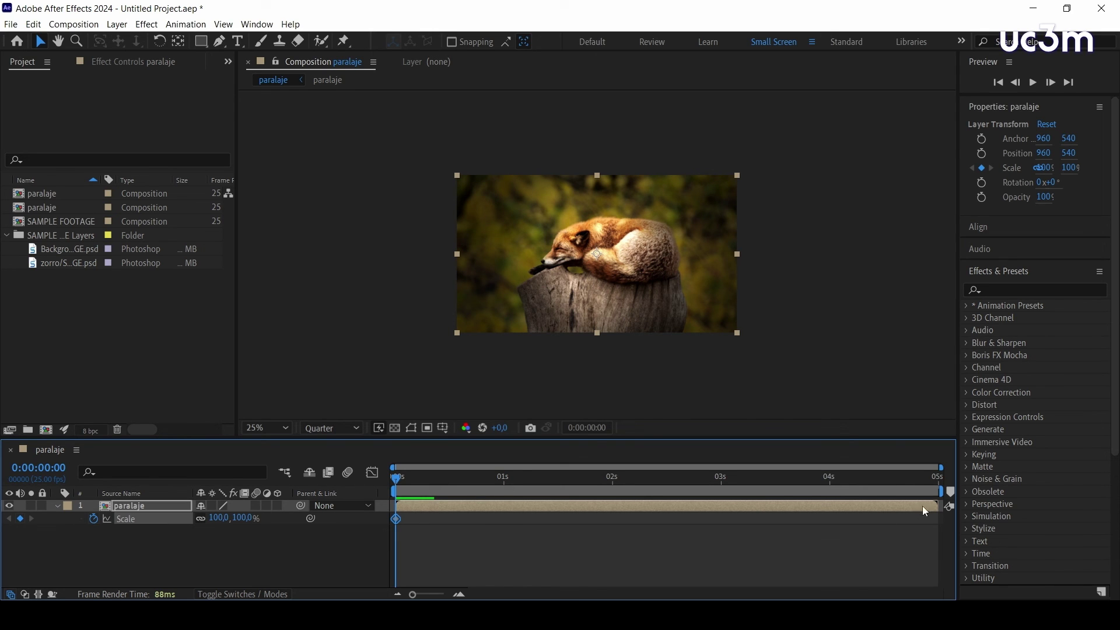
pyautogui.moveTo(923, 478); pyautogui.dragTo(944, 480)
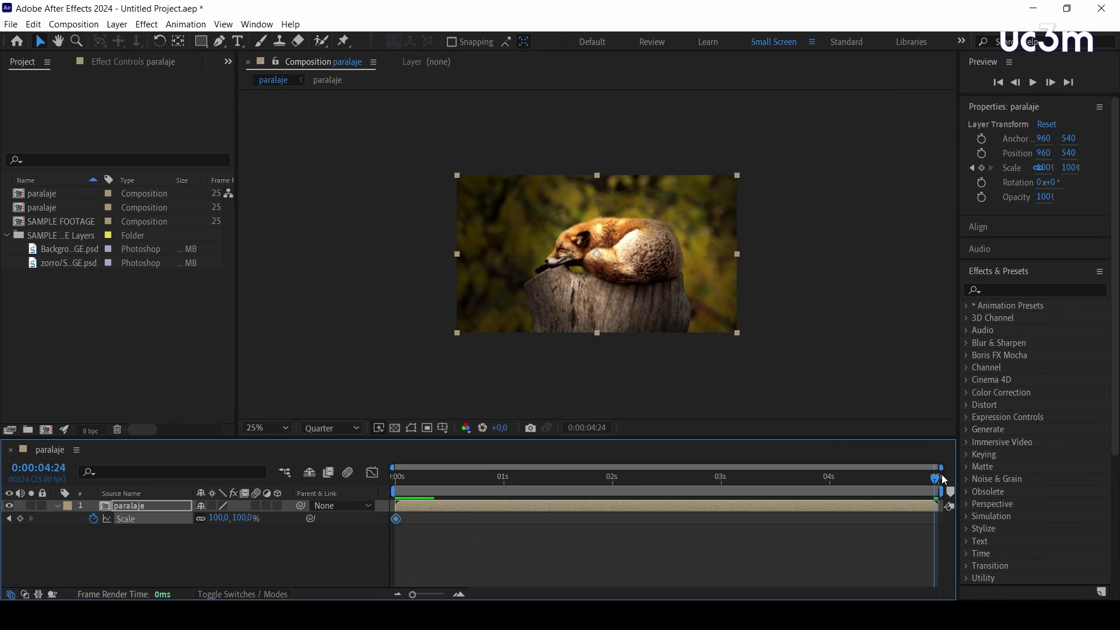
pyautogui.moveTo(217, 524); pyautogui.dragTo(234, 527)
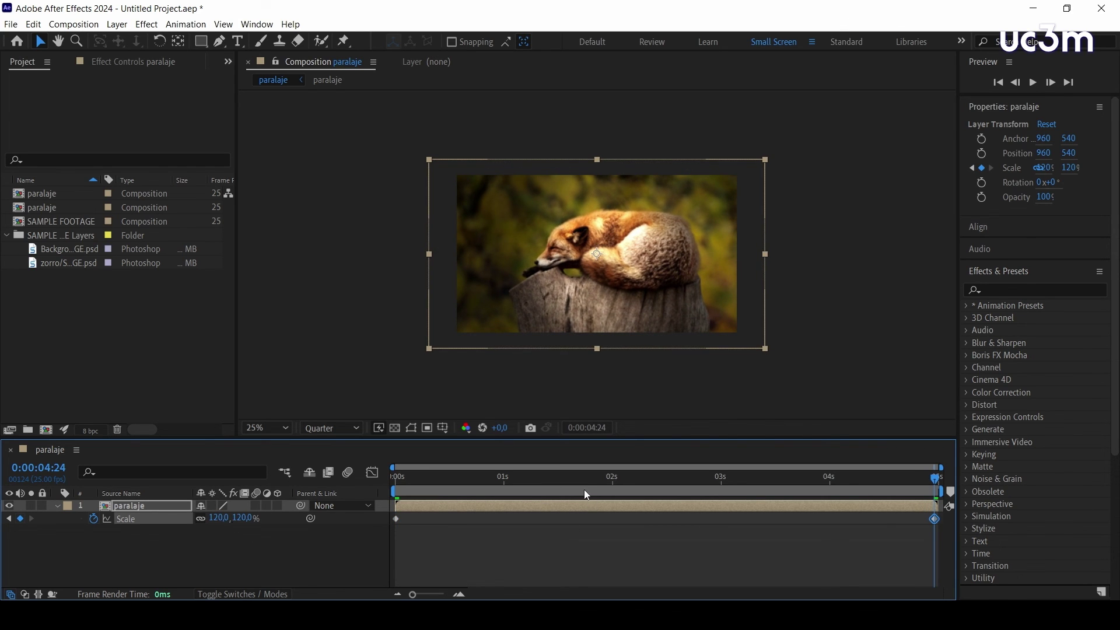
pyautogui.moveTo(586, 495); pyautogui.dragTo(364, 491)
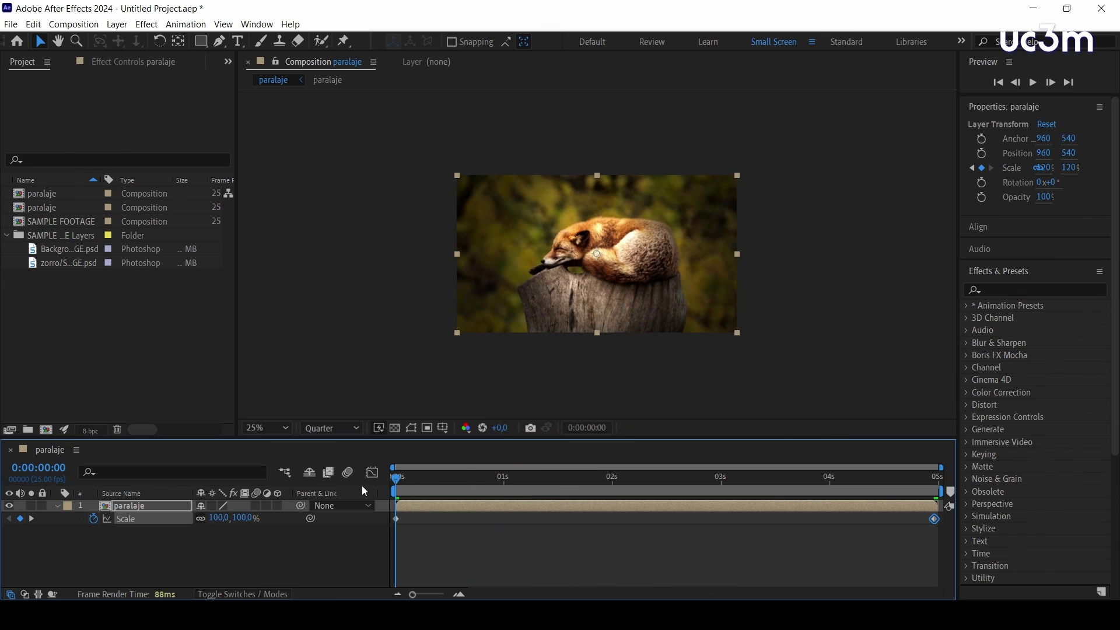
pyautogui.press('space')
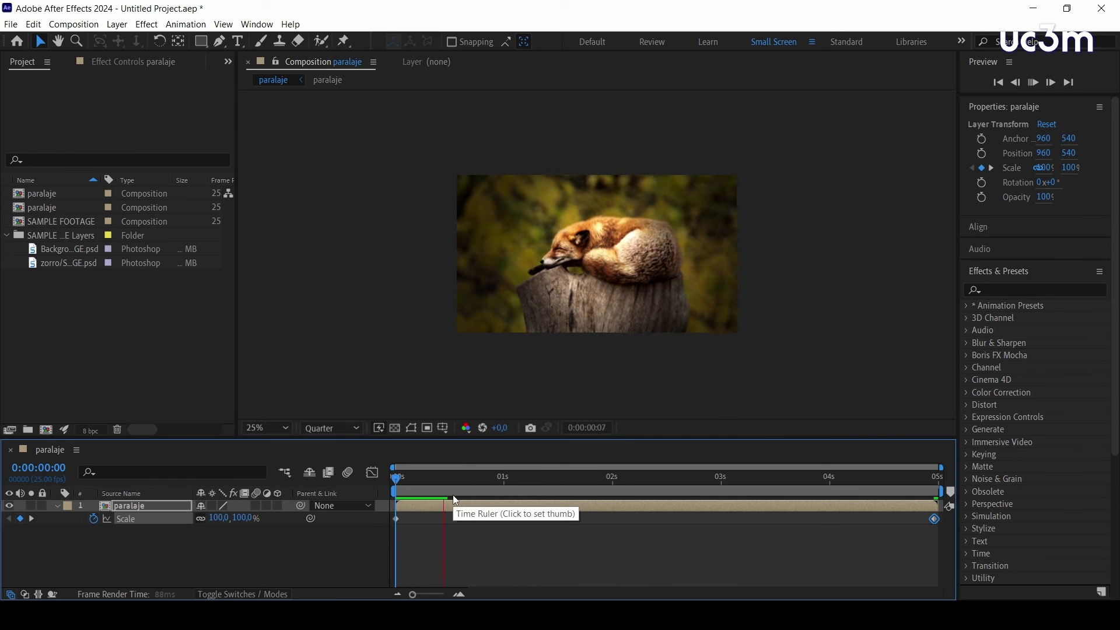